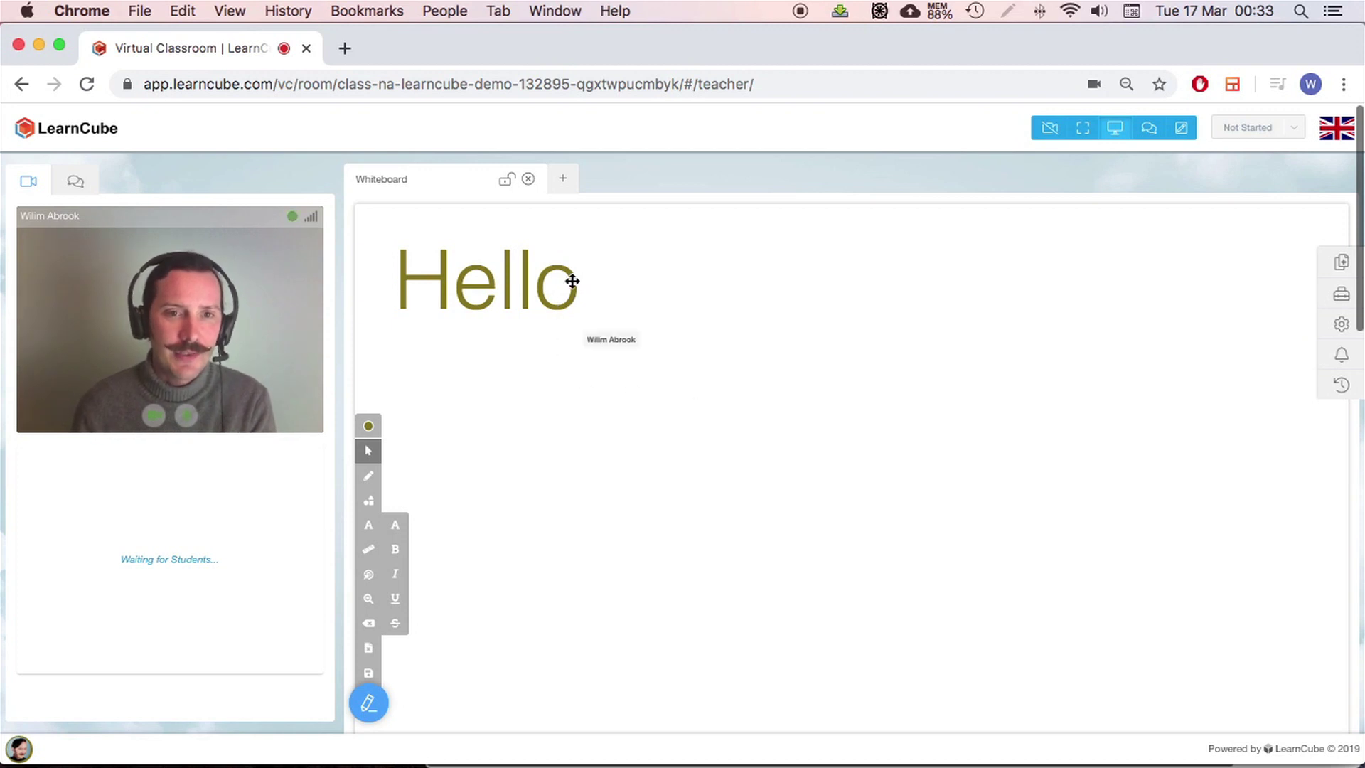
# - Move the Hello text lower, enlarge it to fill most of the board, and set olive colour
pyautogui.moveTo(574, 294); pyautogui.dragTo(583, 413)
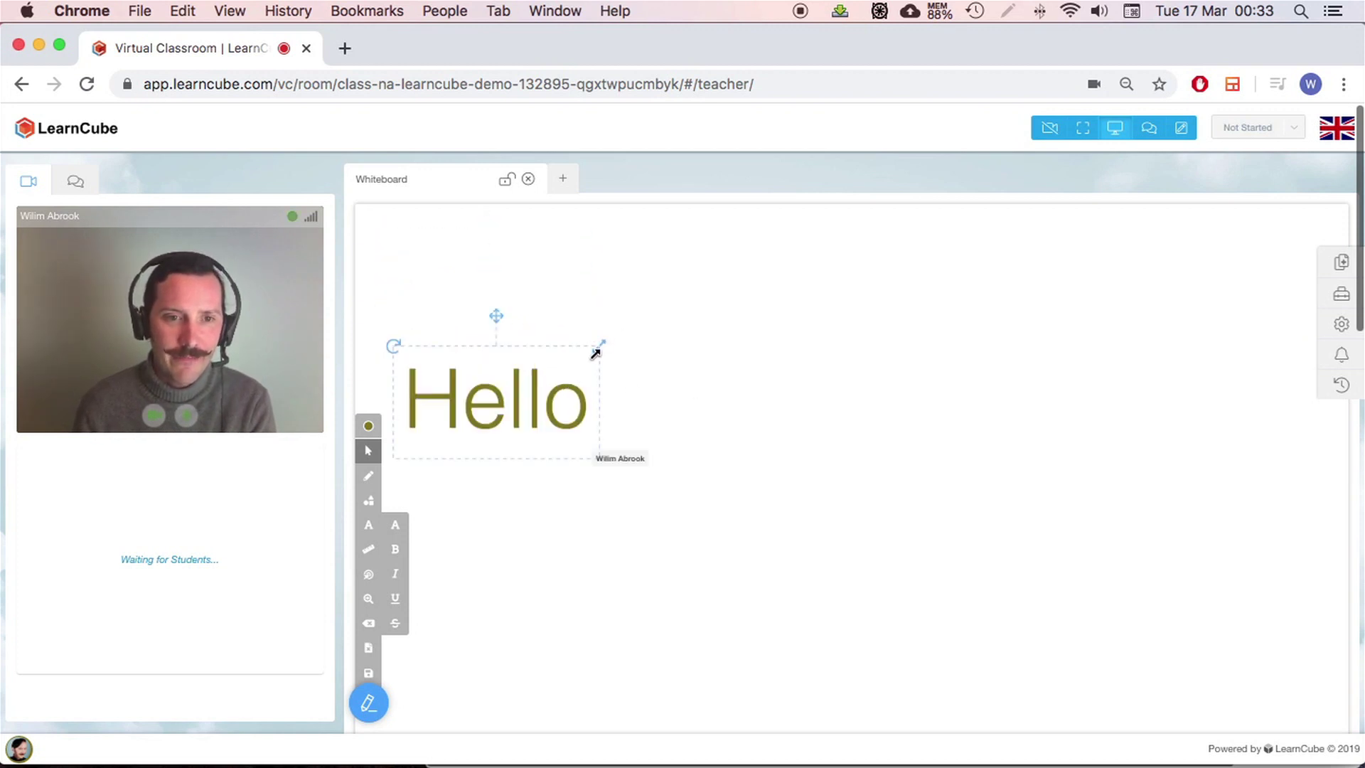
pyautogui.moveTo(596, 353); pyautogui.dragTo(902, 345)
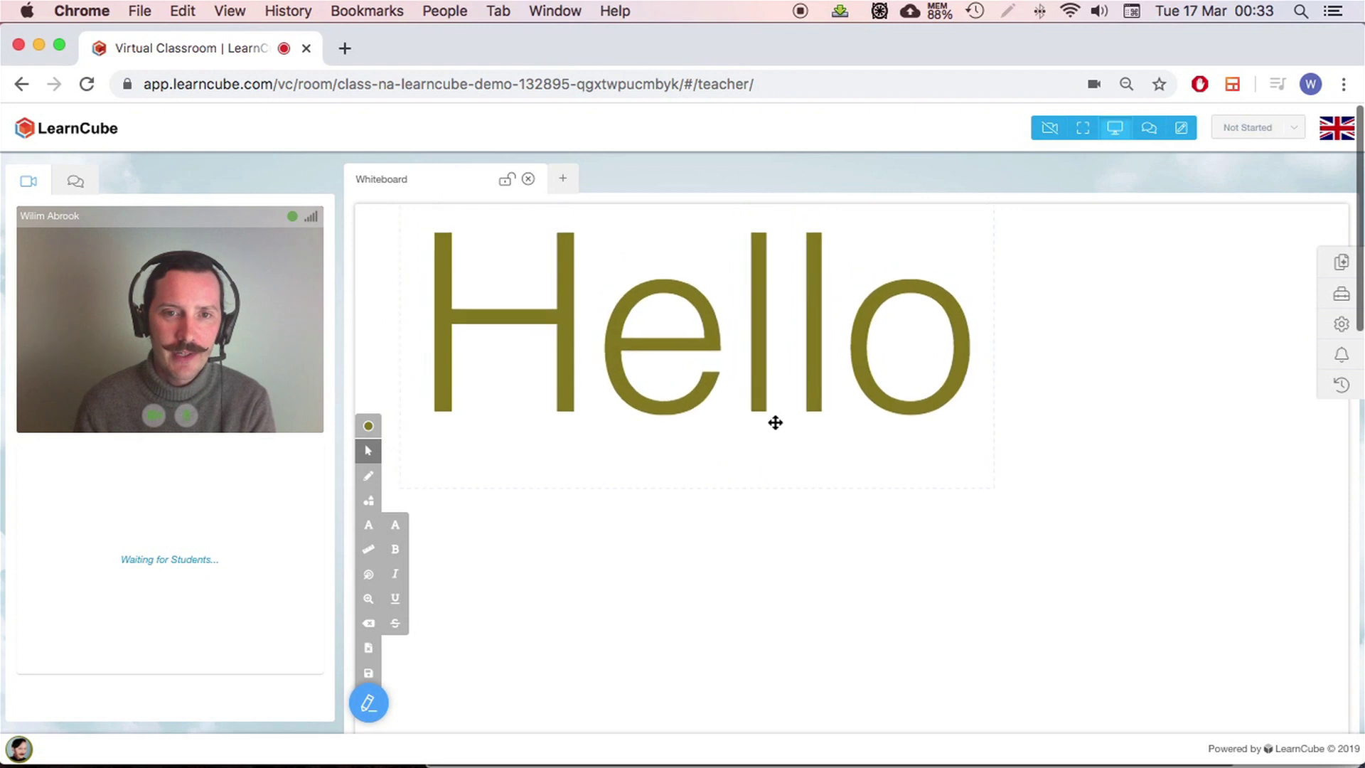
pyautogui.moveTo(775, 423); pyautogui.dragTo(790, 524)
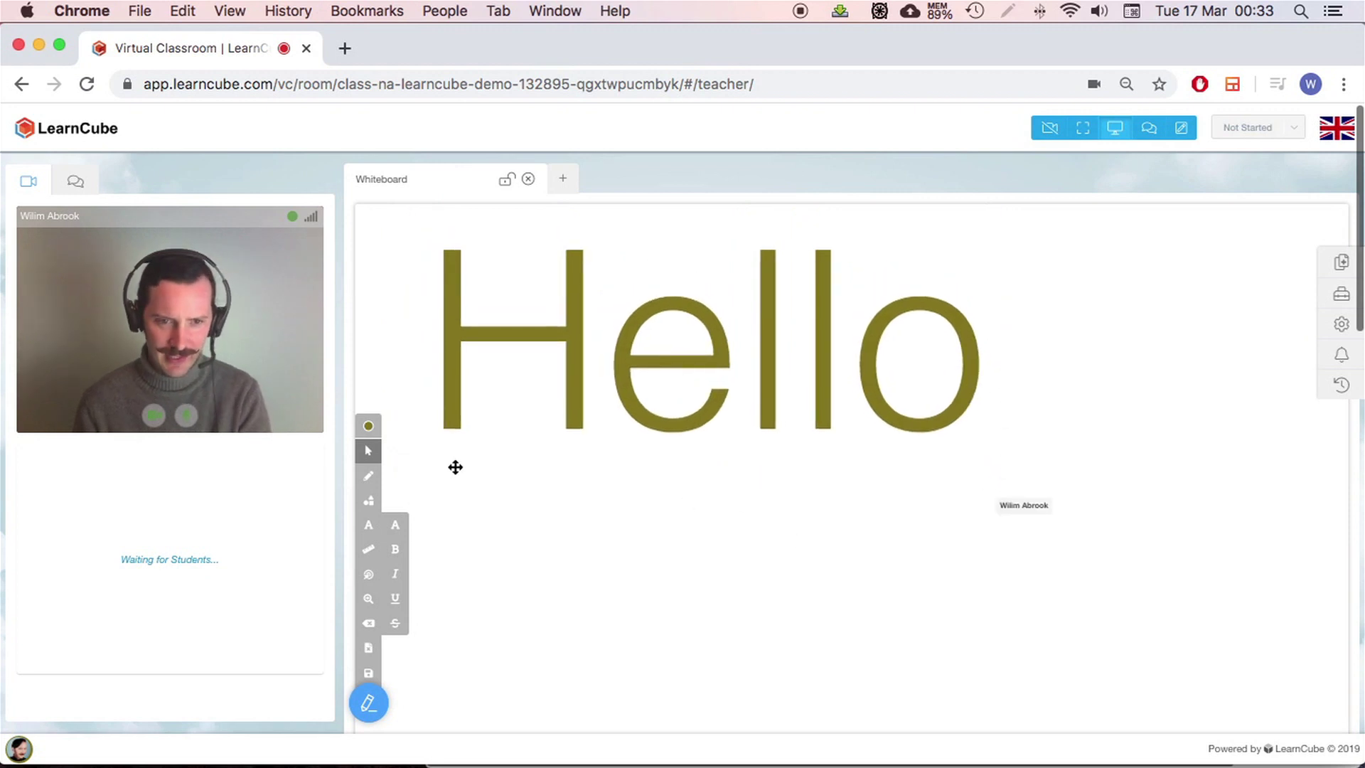
pyautogui.click(369, 428)
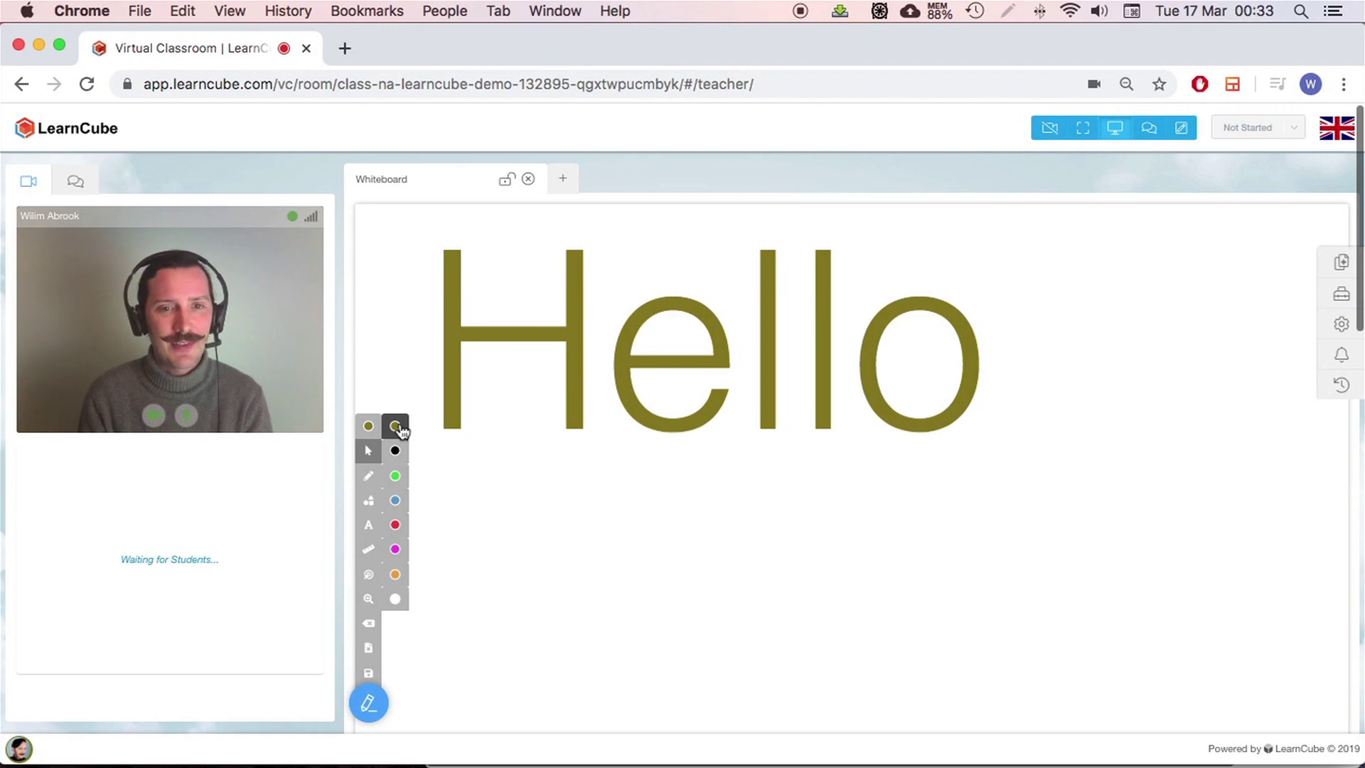
# - Draw a large filled olive rectangle over the Hello text
pyautogui.click(368, 500)
pyautogui.click(394, 623)
pyautogui.click(449, 620)
pyautogui.moveTo(1000, 338); pyautogui.dragTo(1112, 253)
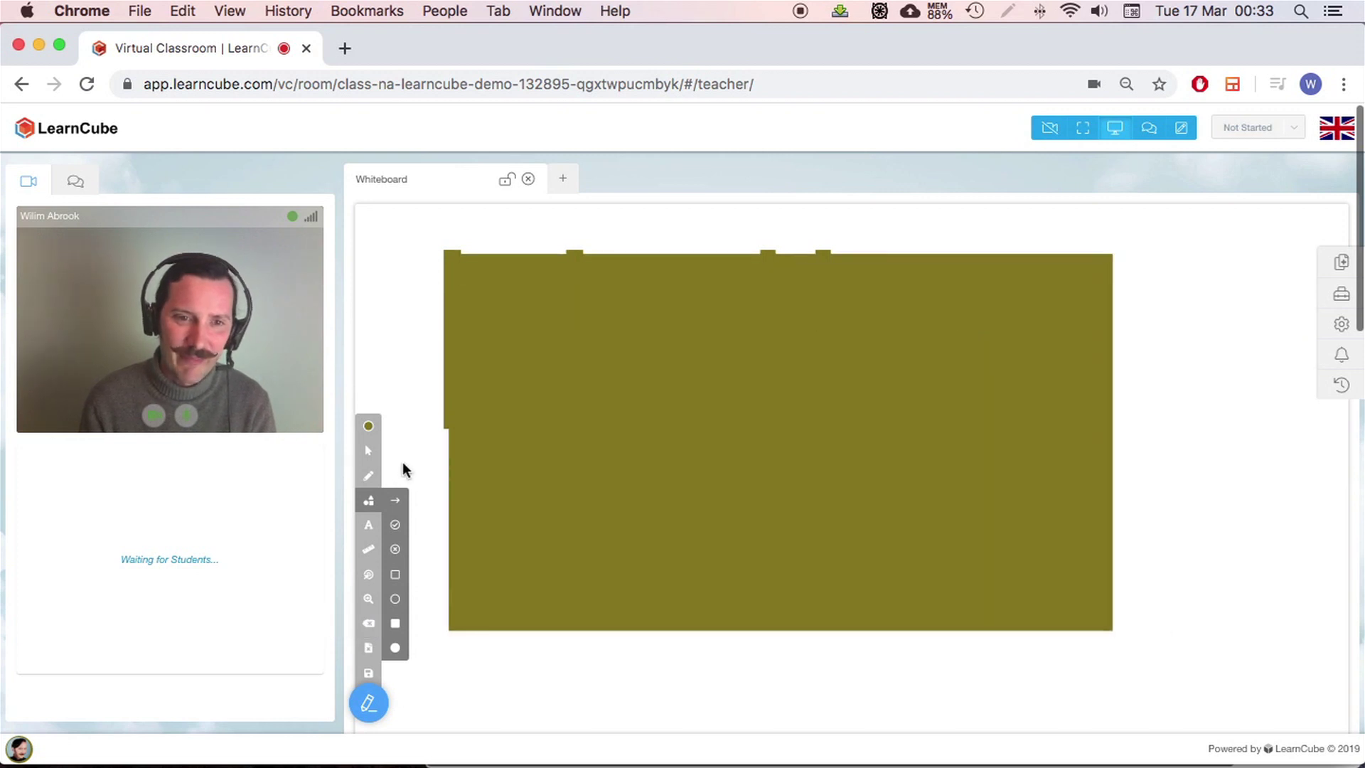
# - Delete the olive rectangle and nudge the Hello text slightly lower
pyautogui.click(370, 456)
pyautogui.click(607, 417)
pyautogui.press('Delete')
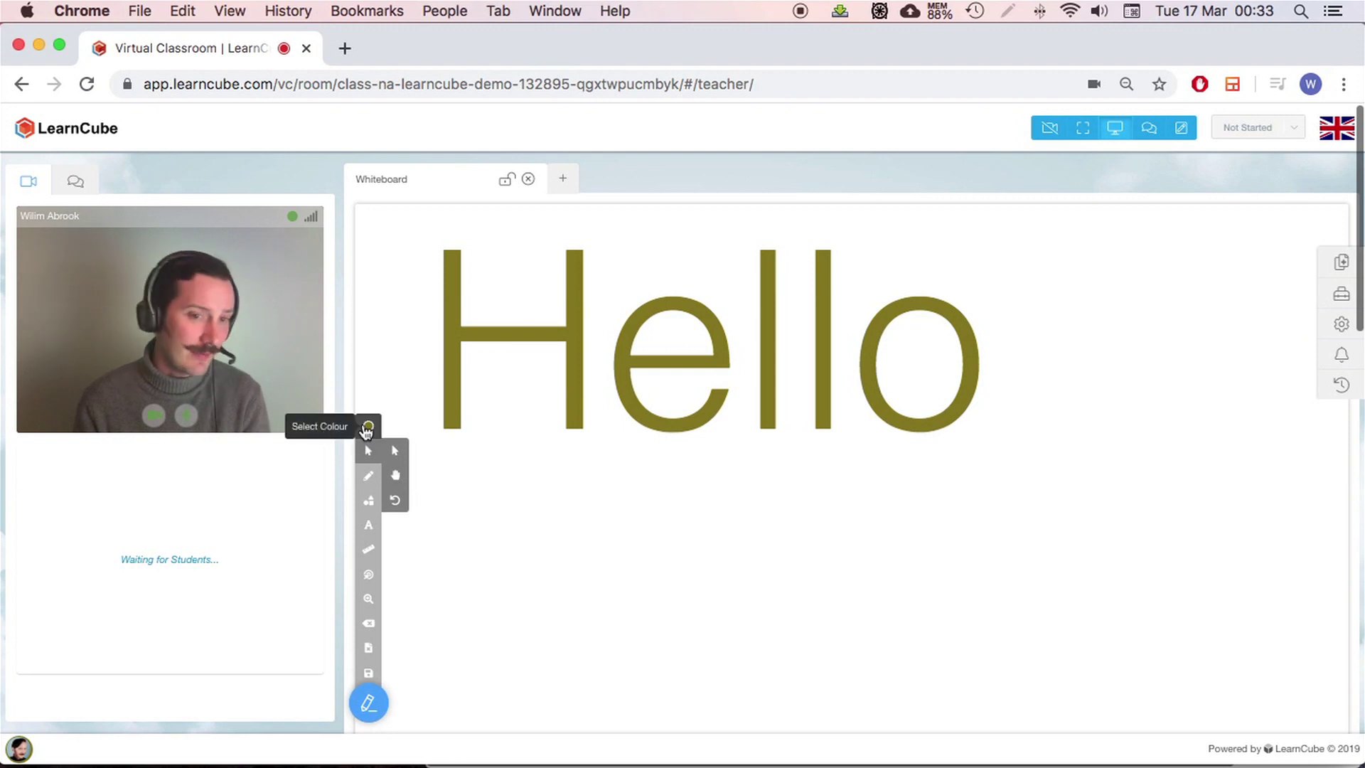
pyautogui.click(368, 426)
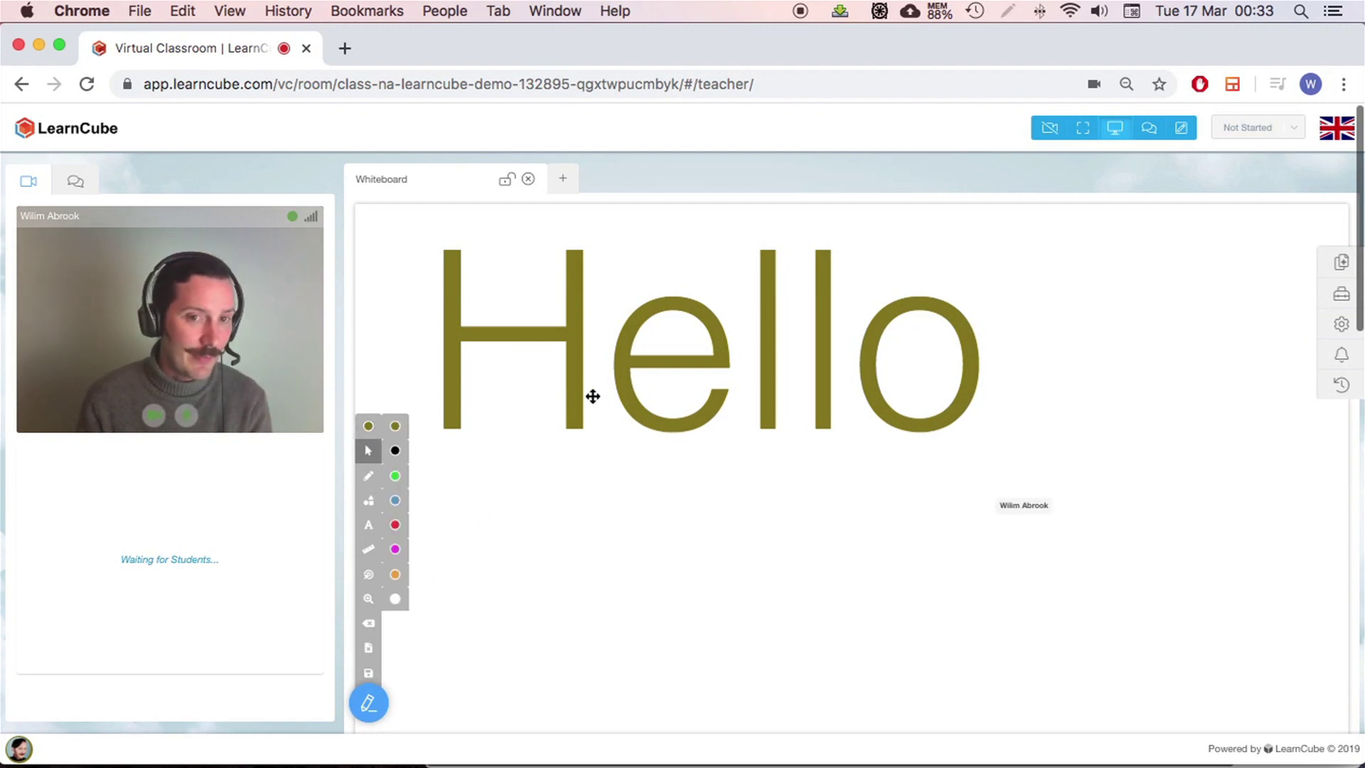
pyautogui.moveTo(595, 409); pyautogui.dragTo(599, 439)
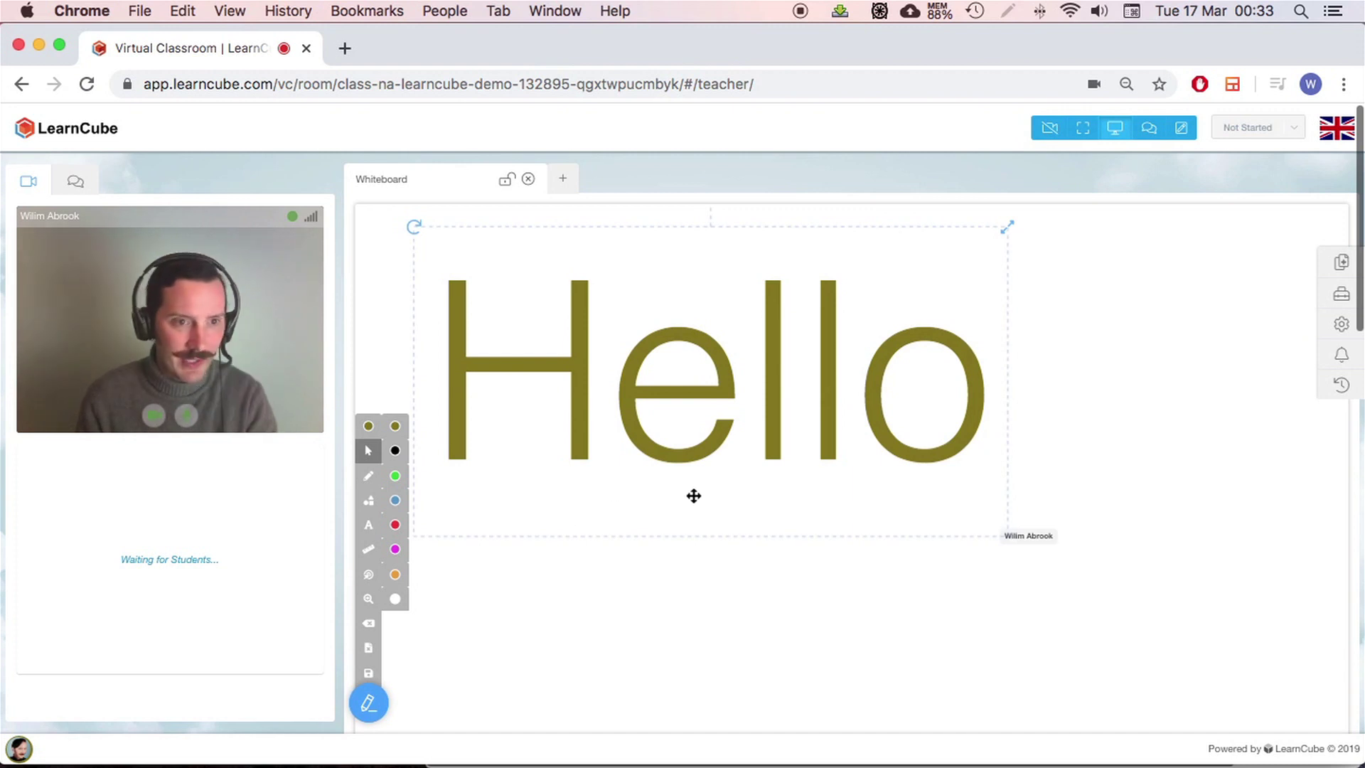
# - Change your user colour from orange to purple in Settings, then delete the Hello text
pyautogui.click(1342, 325)
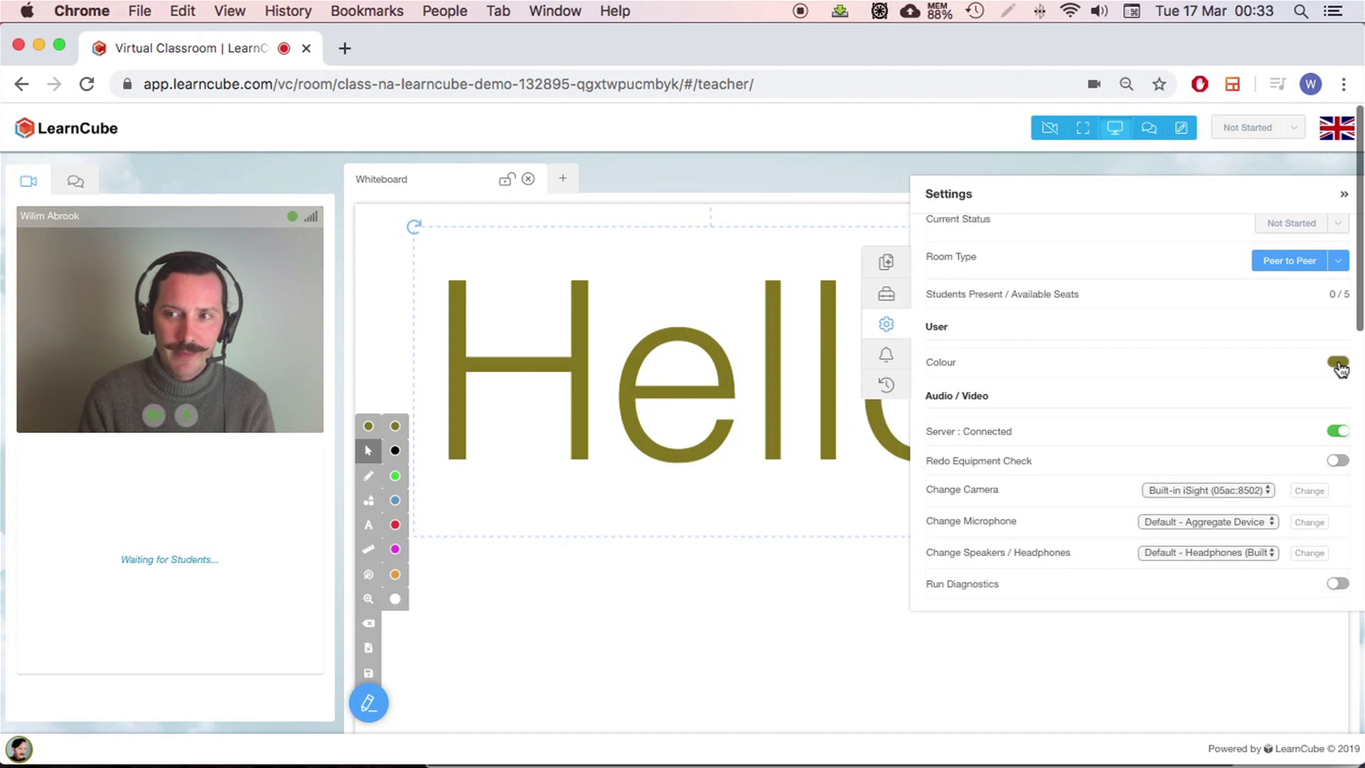
pyautogui.click(1339, 363)
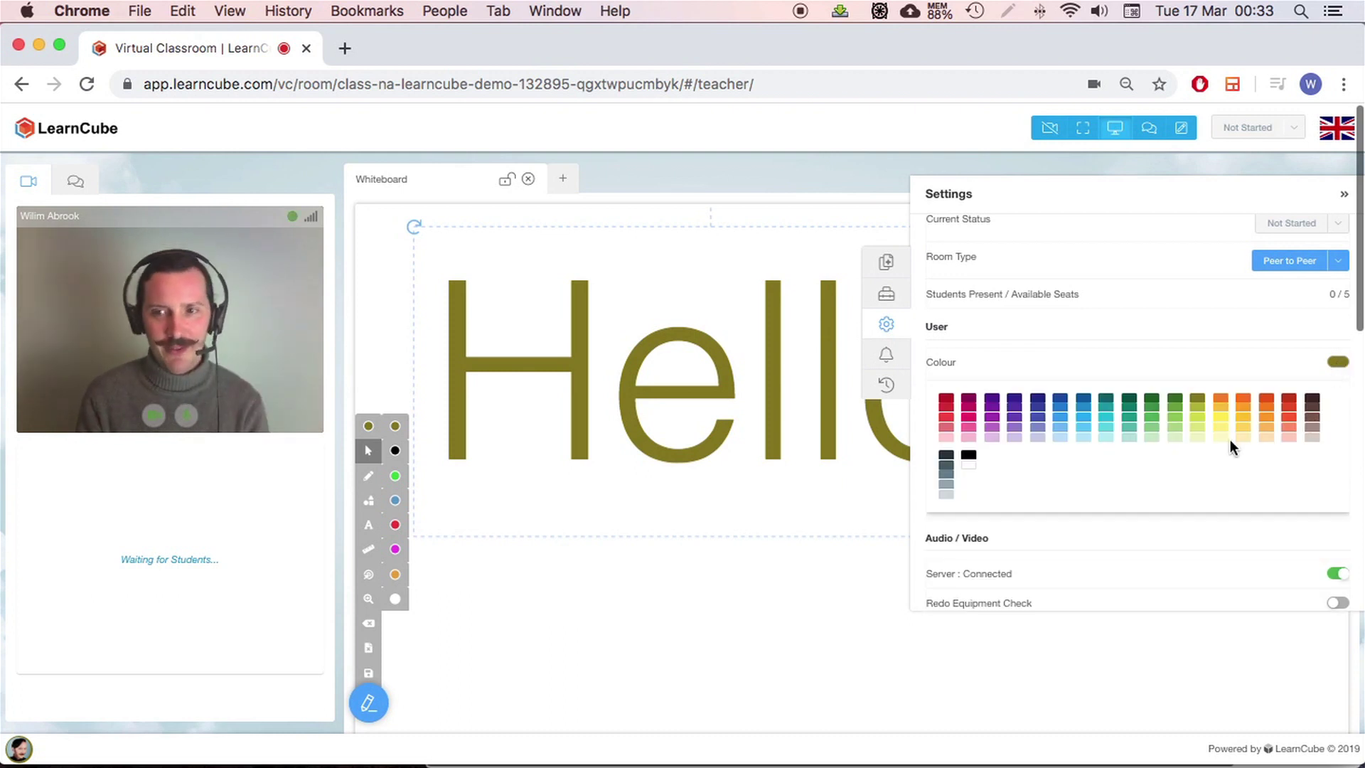
pyautogui.click(1244, 402)
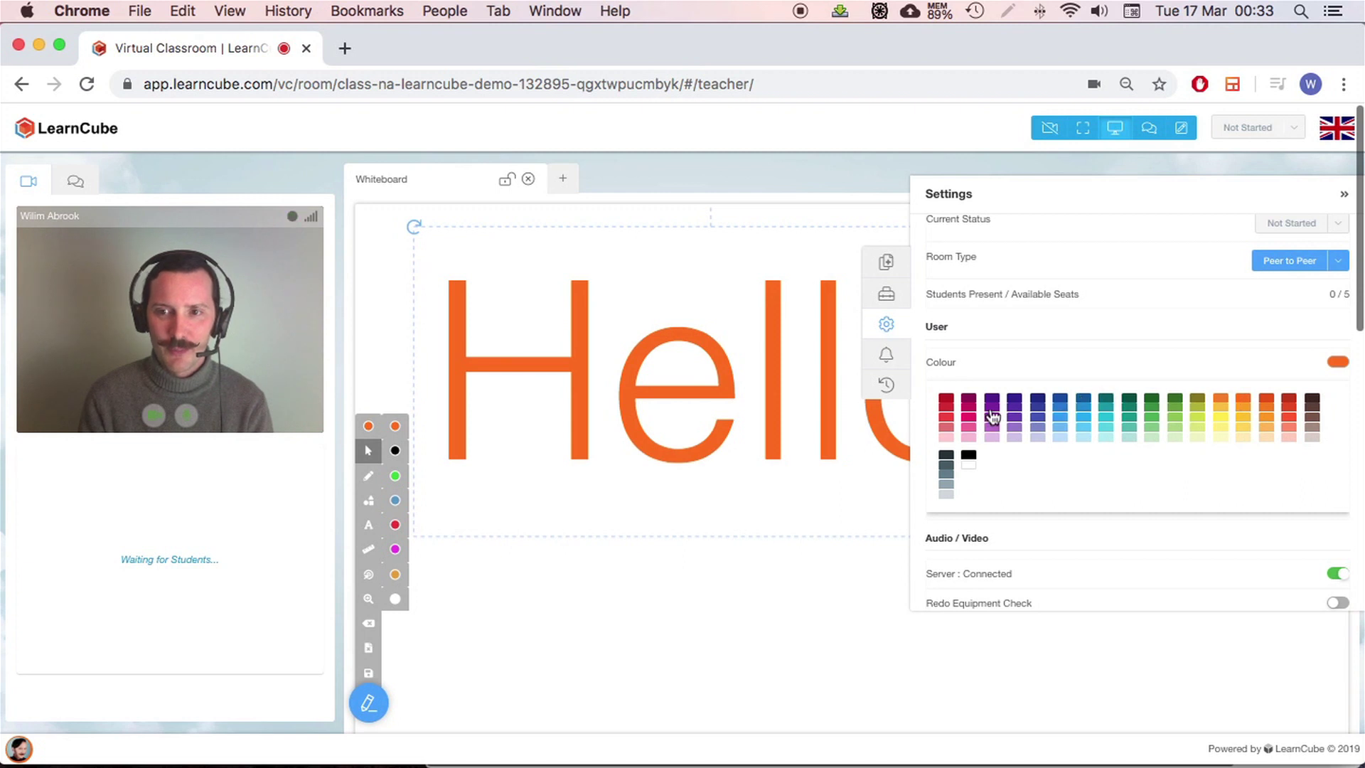
pyautogui.click(993, 416)
pyautogui.click(1345, 198)
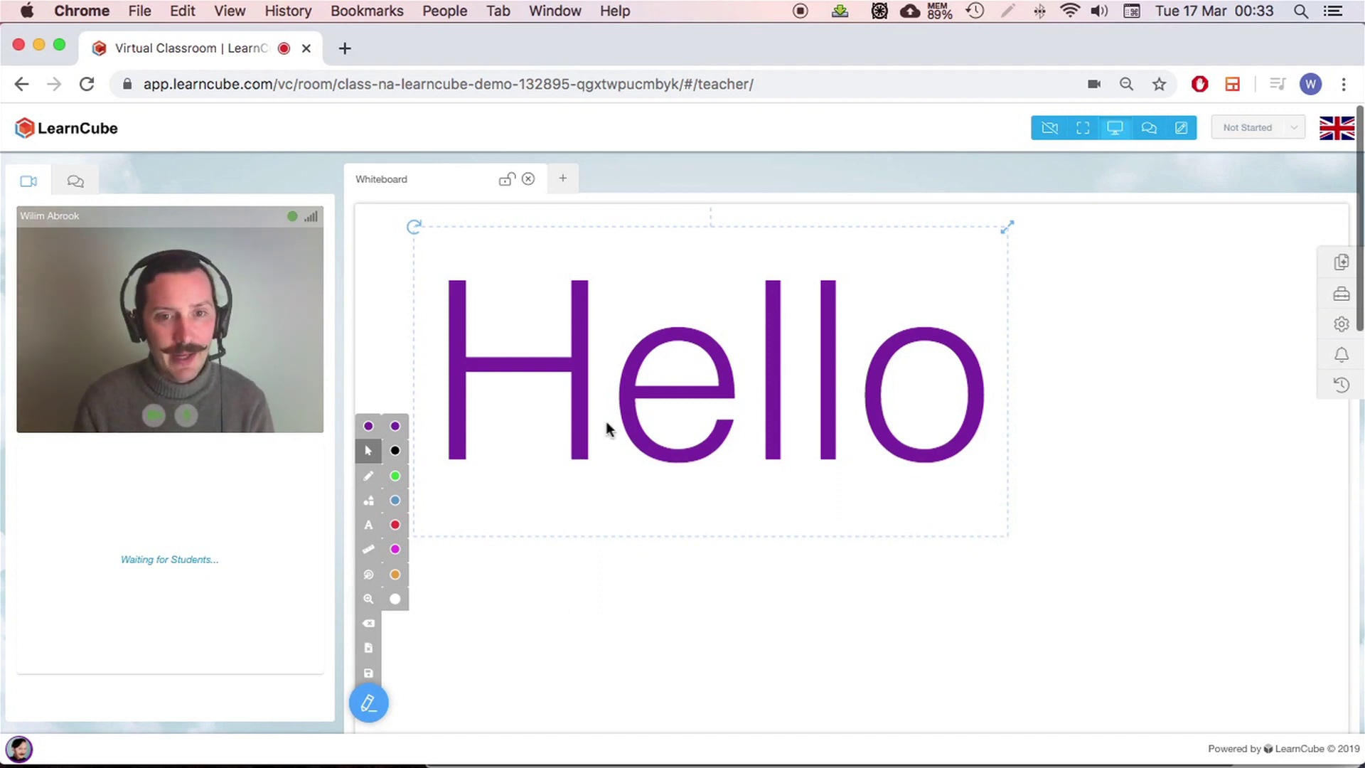
pyautogui.press('Delete')
# - Open the To Get quiz from the PDF section of Lesson Materials in a new tab
pyautogui.click(1341, 264)
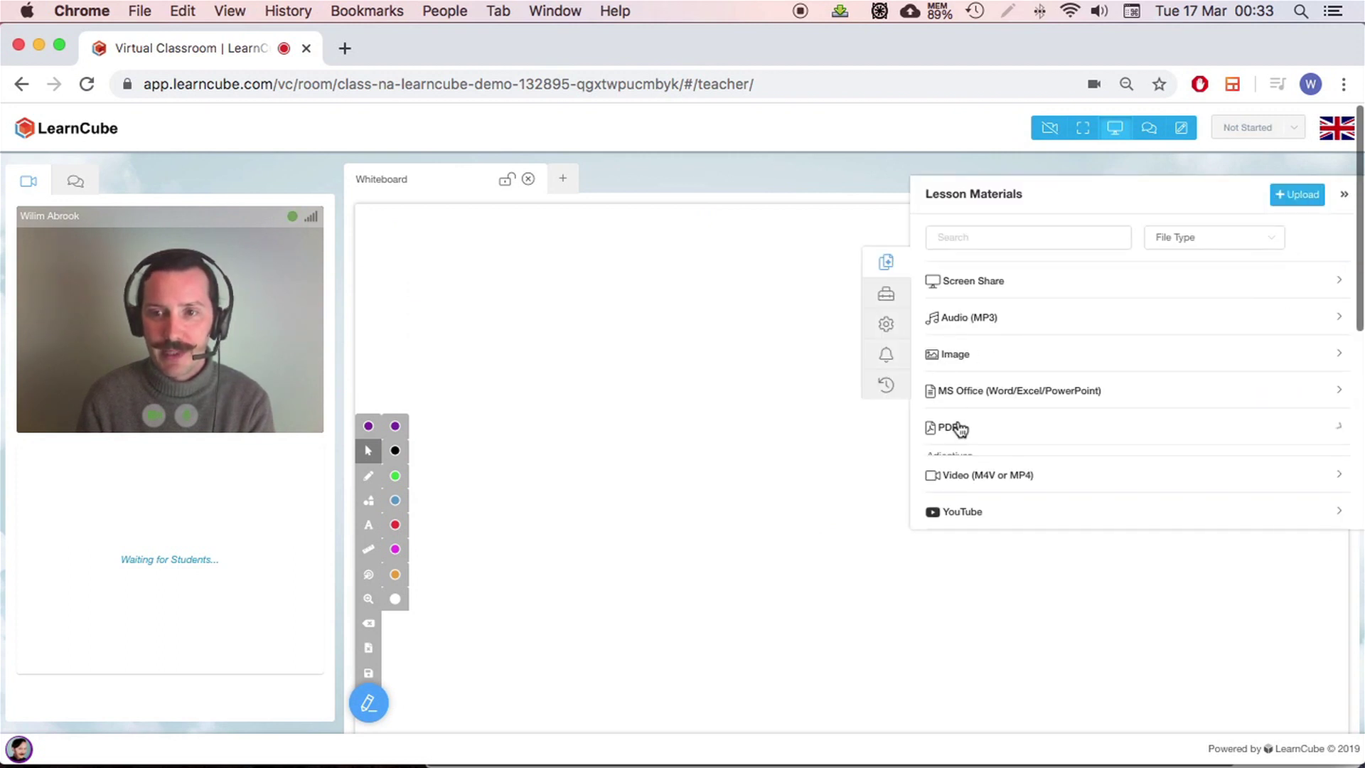
pyautogui.click(961, 428)
pyautogui.scroll(-3, 1008, 486)
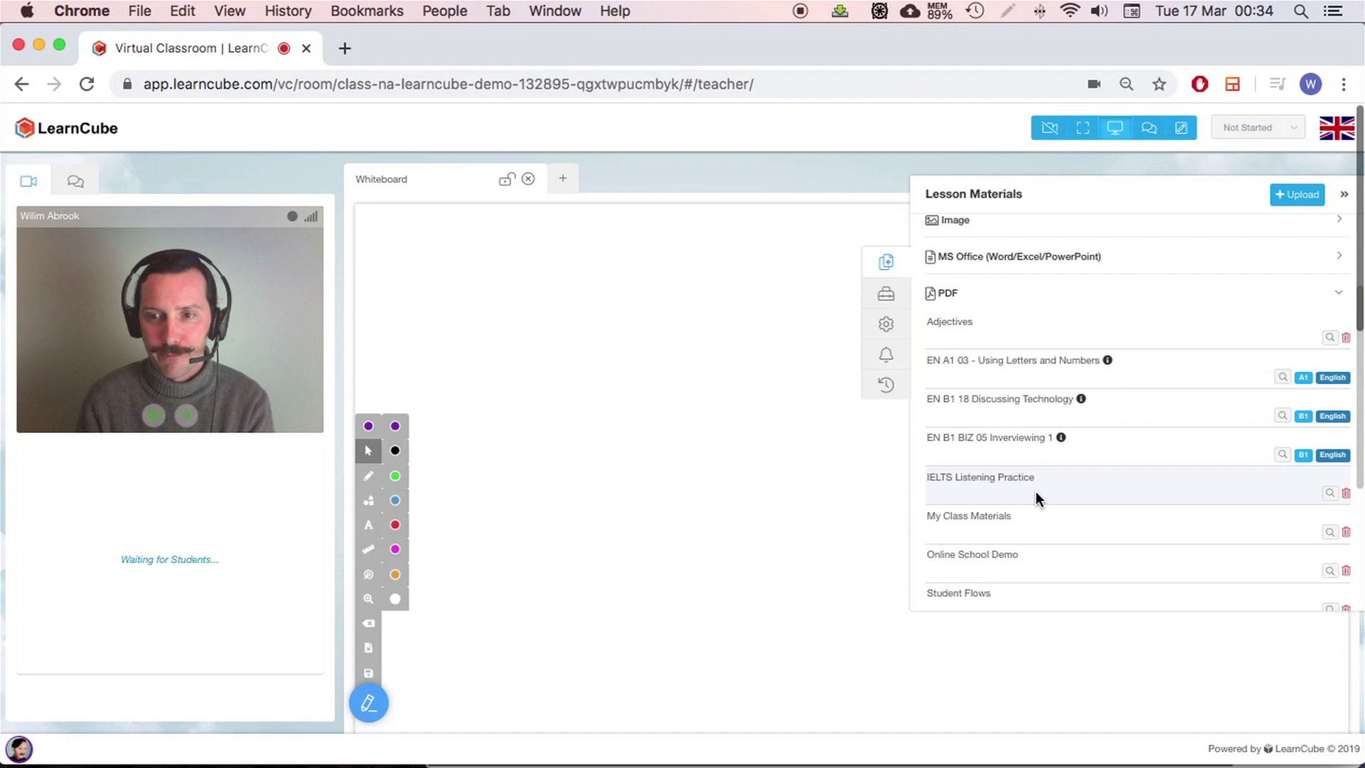
pyautogui.scroll(-3, 991, 534)
pyautogui.scroll(-2, 992, 529)
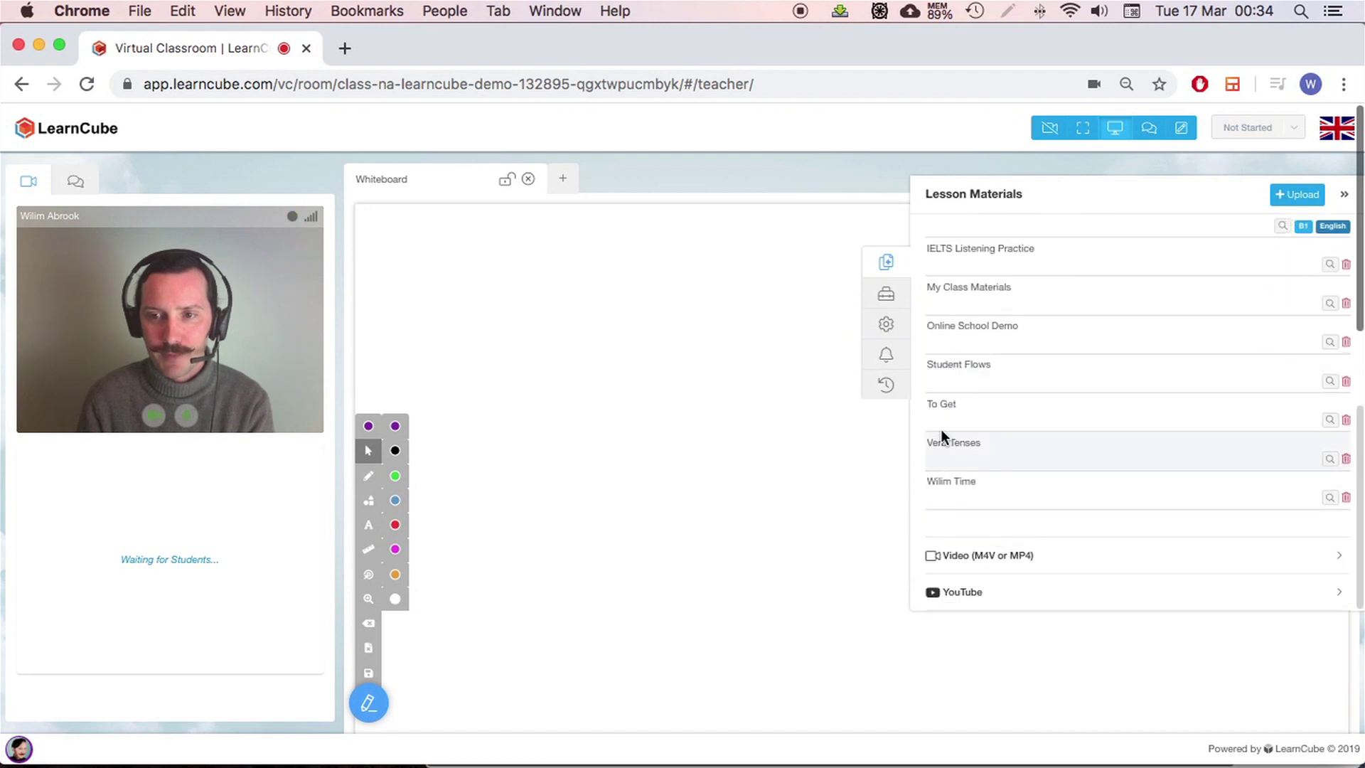
pyautogui.click(942, 407)
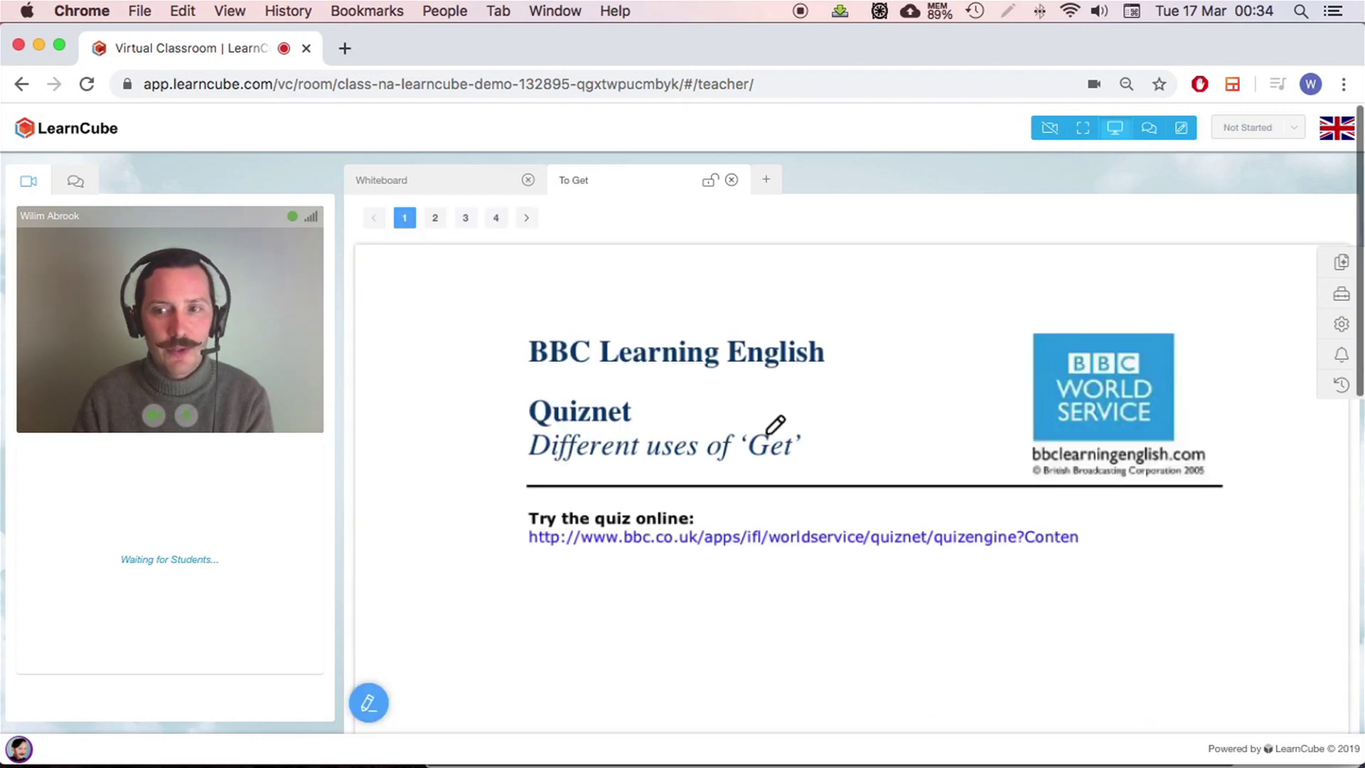
pyautogui.scroll(-5, 770, 427)
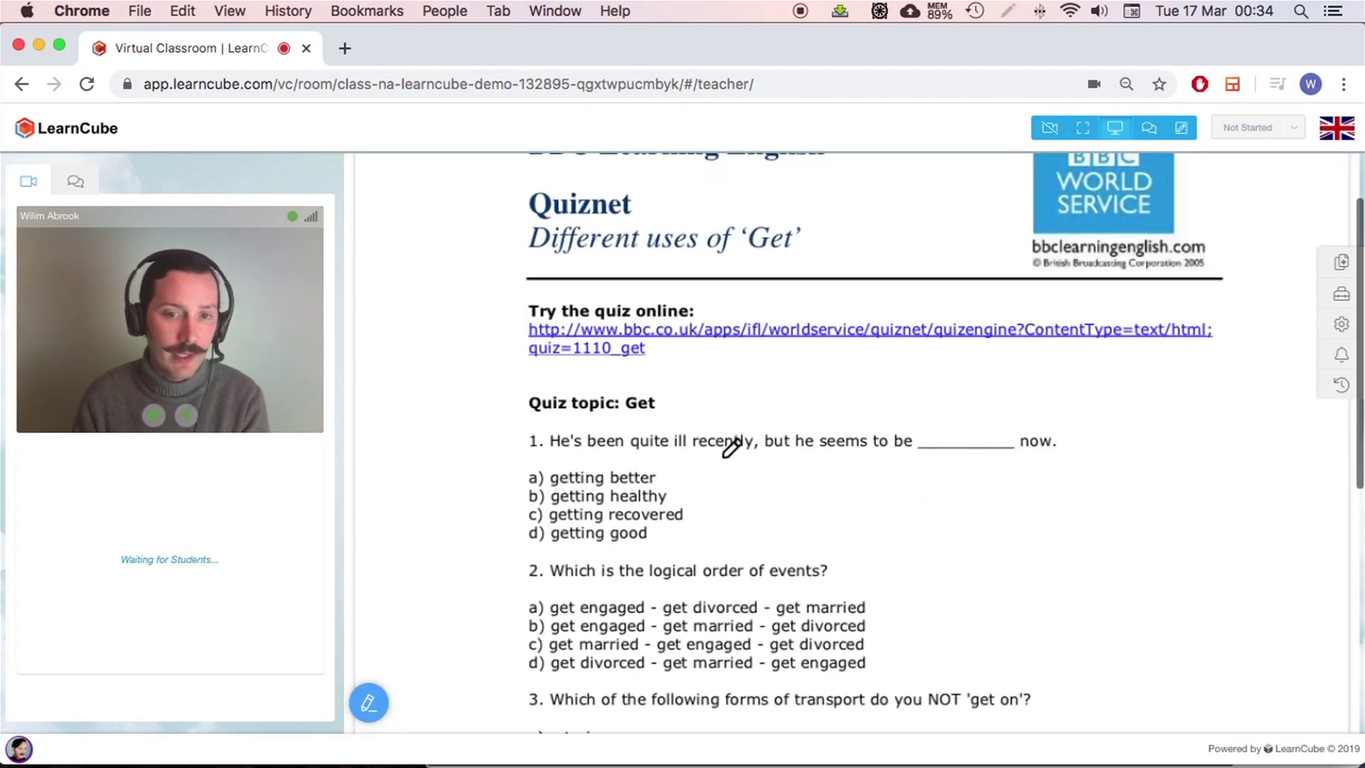
pyautogui.click(369, 701)
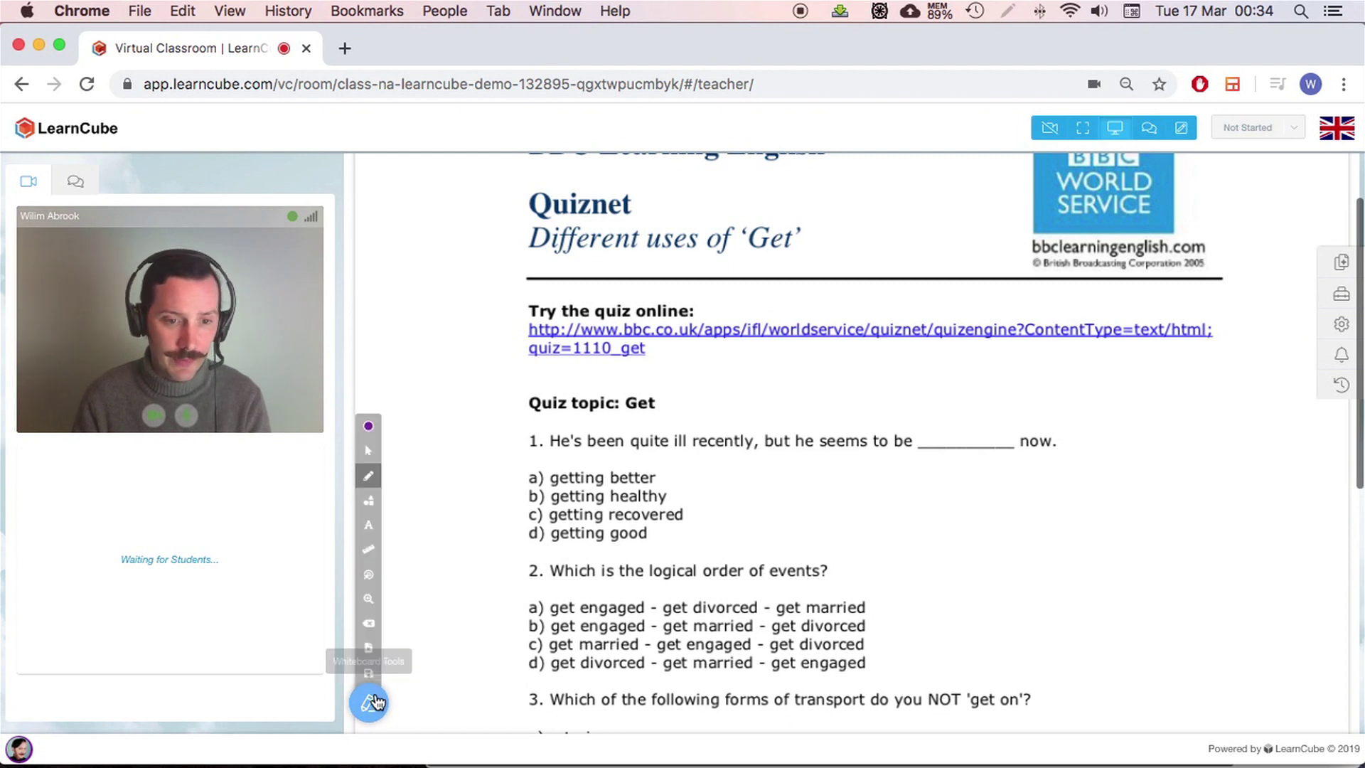
pyautogui.click(369, 480)
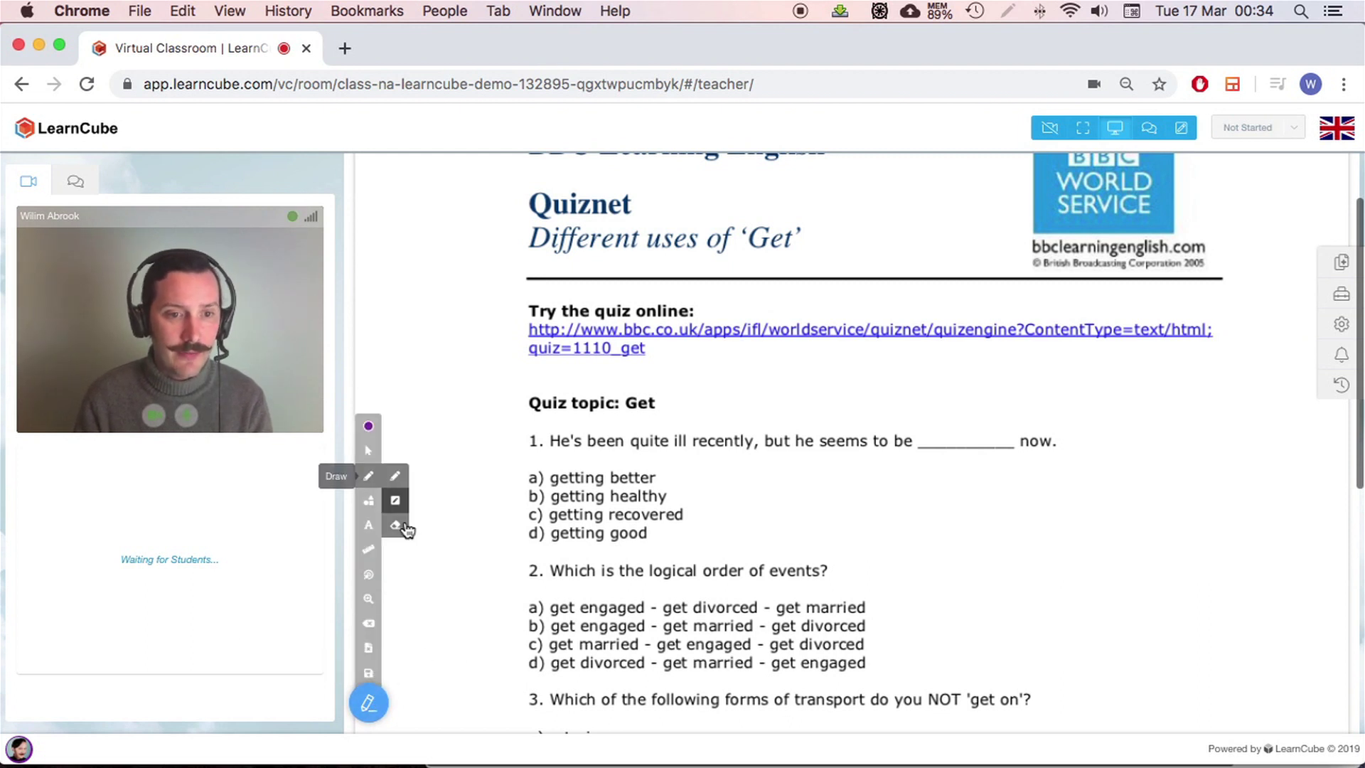
pyautogui.click(395, 525)
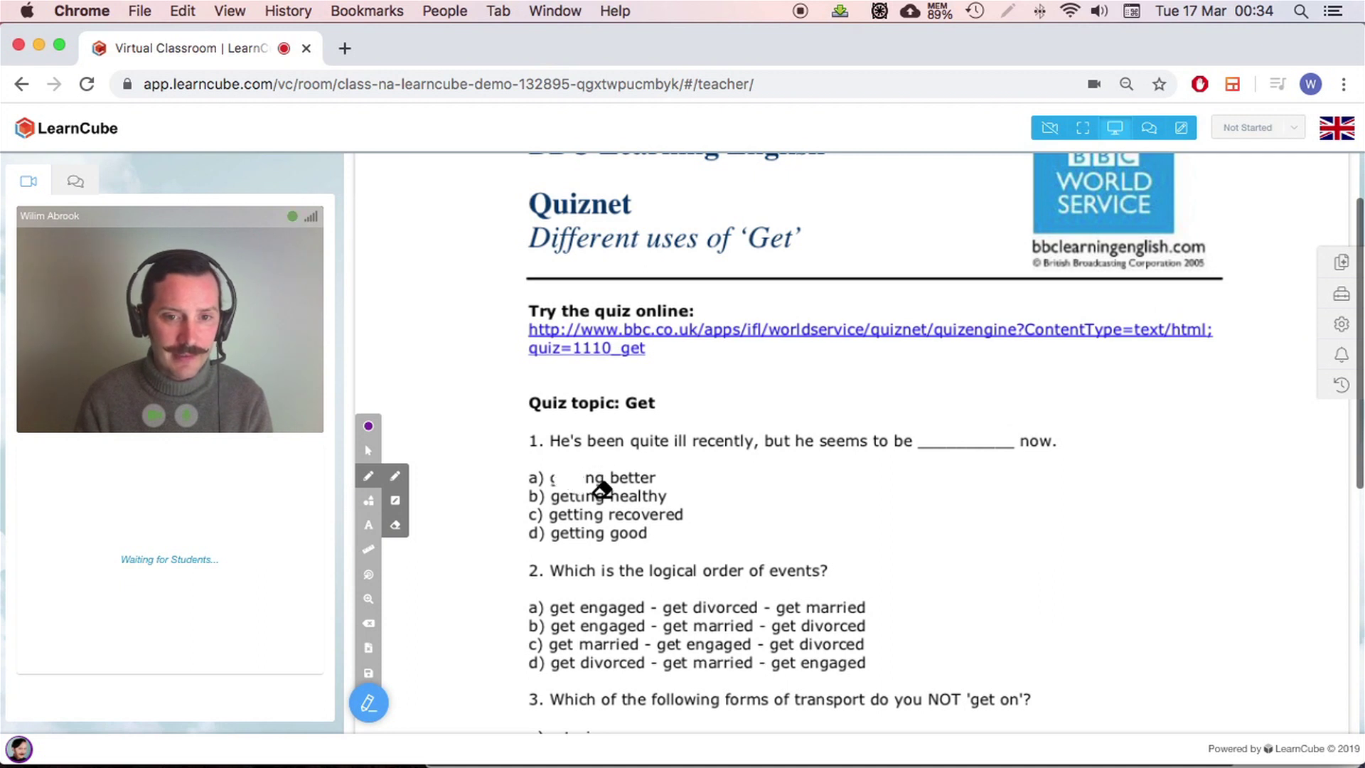
pyautogui.click(368, 450)
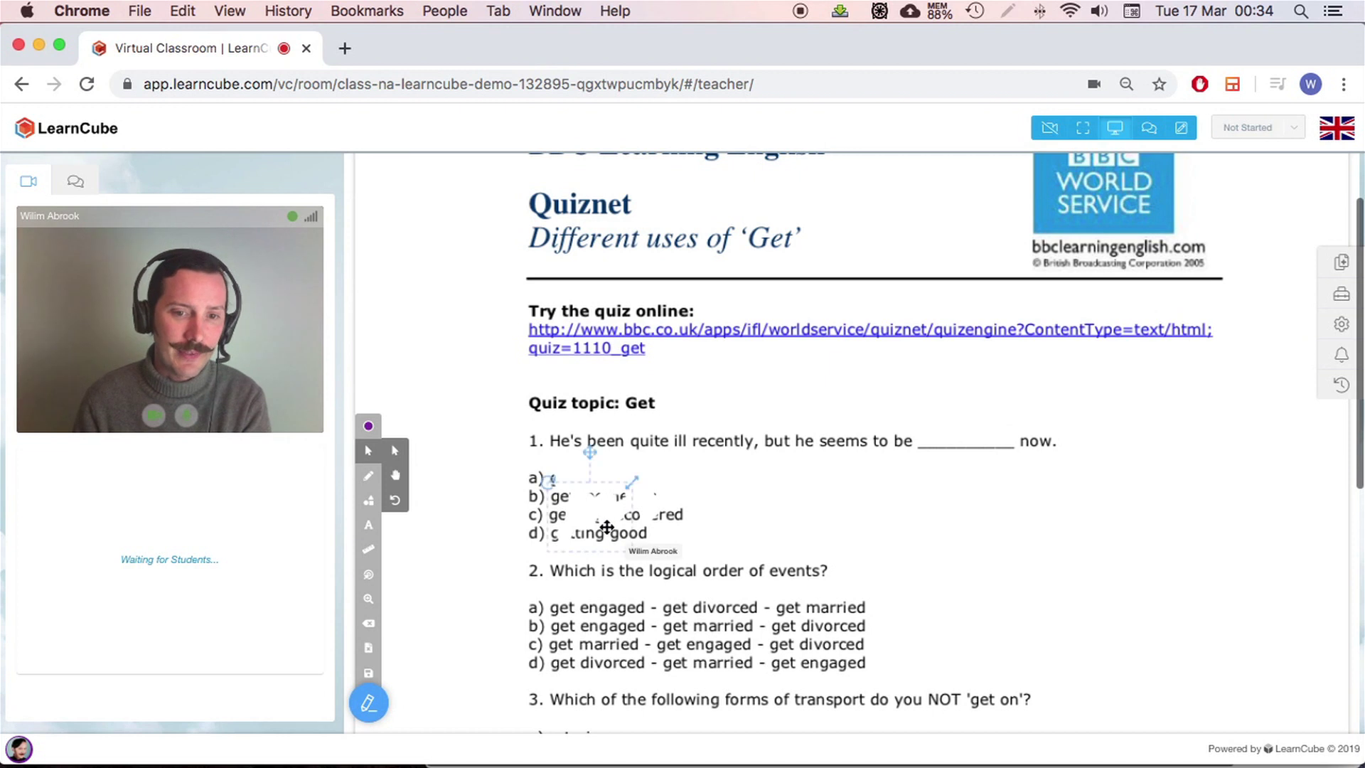
pyautogui.moveTo(622, 535)
pyautogui.mouseDown()
pyautogui.moveTo(624, 519)
pyautogui.moveTo(601, 553)
pyautogui.moveTo(595, 525)
pyautogui.moveTo(630, 493)
pyautogui.mouseUp()
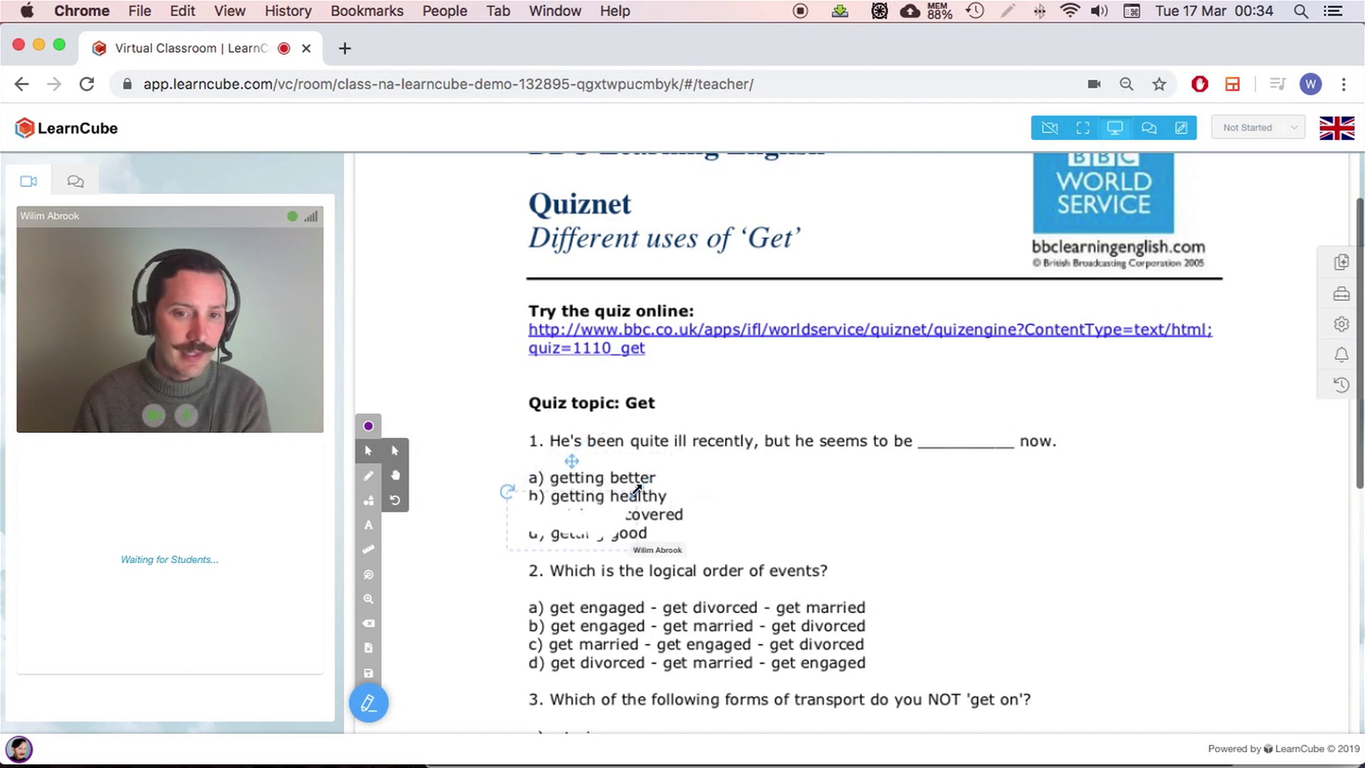
pyautogui.moveTo(723, 466); pyautogui.dragTo(1067, 442)
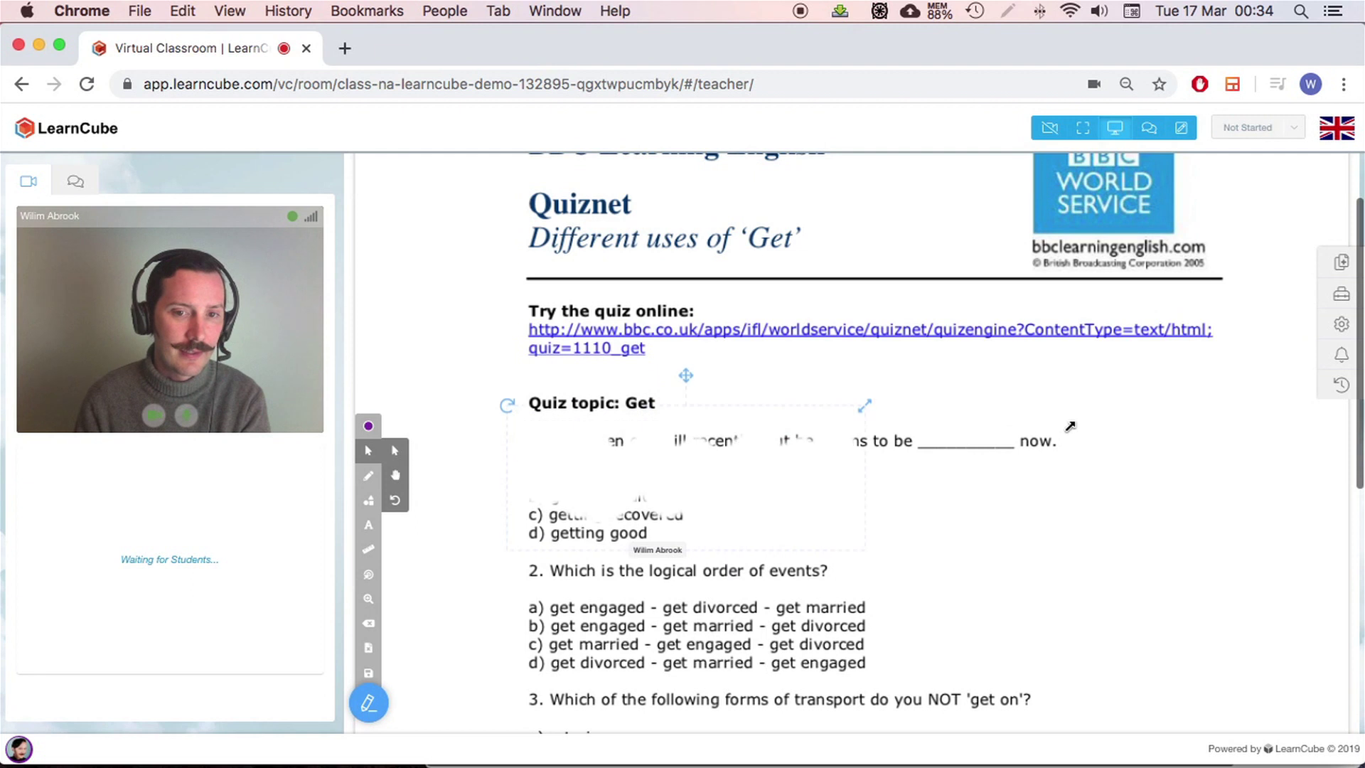
pyautogui.click(937, 603)
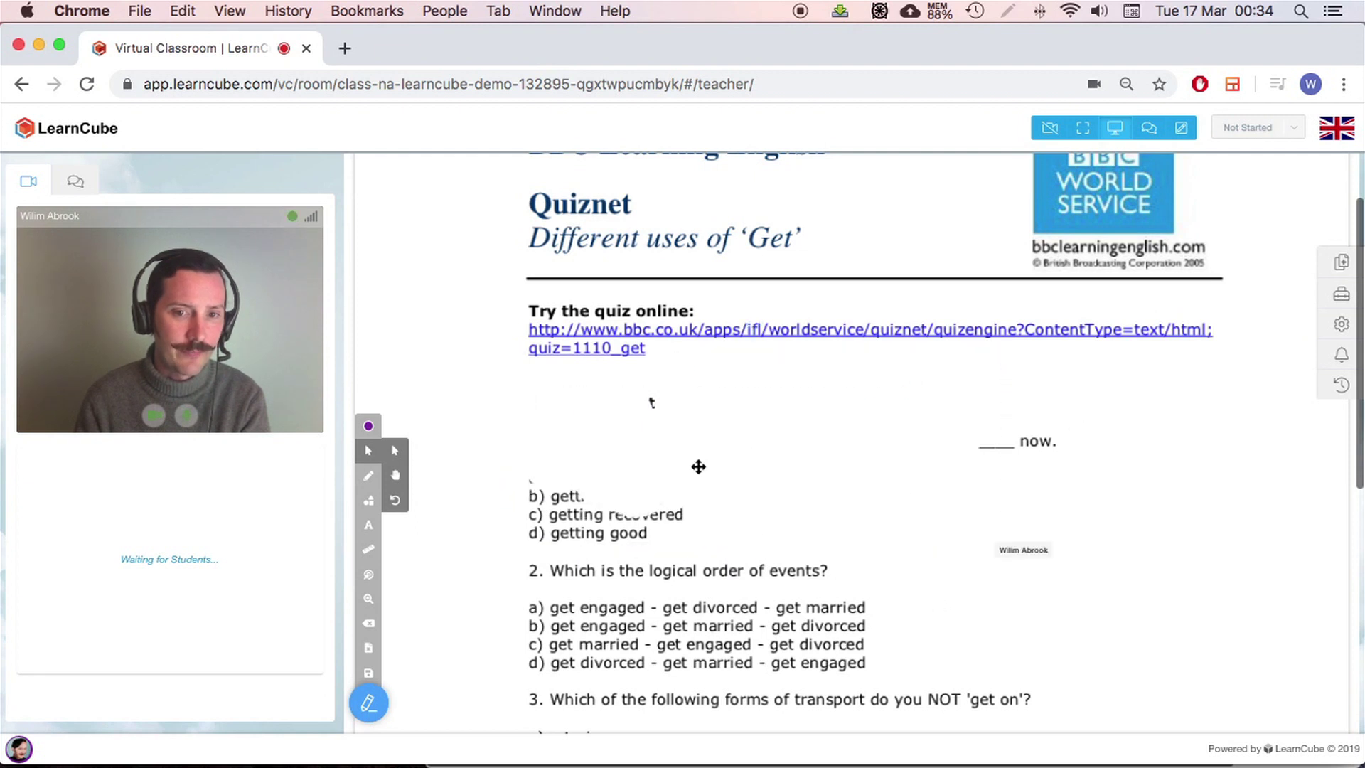
pyautogui.press('Delete')
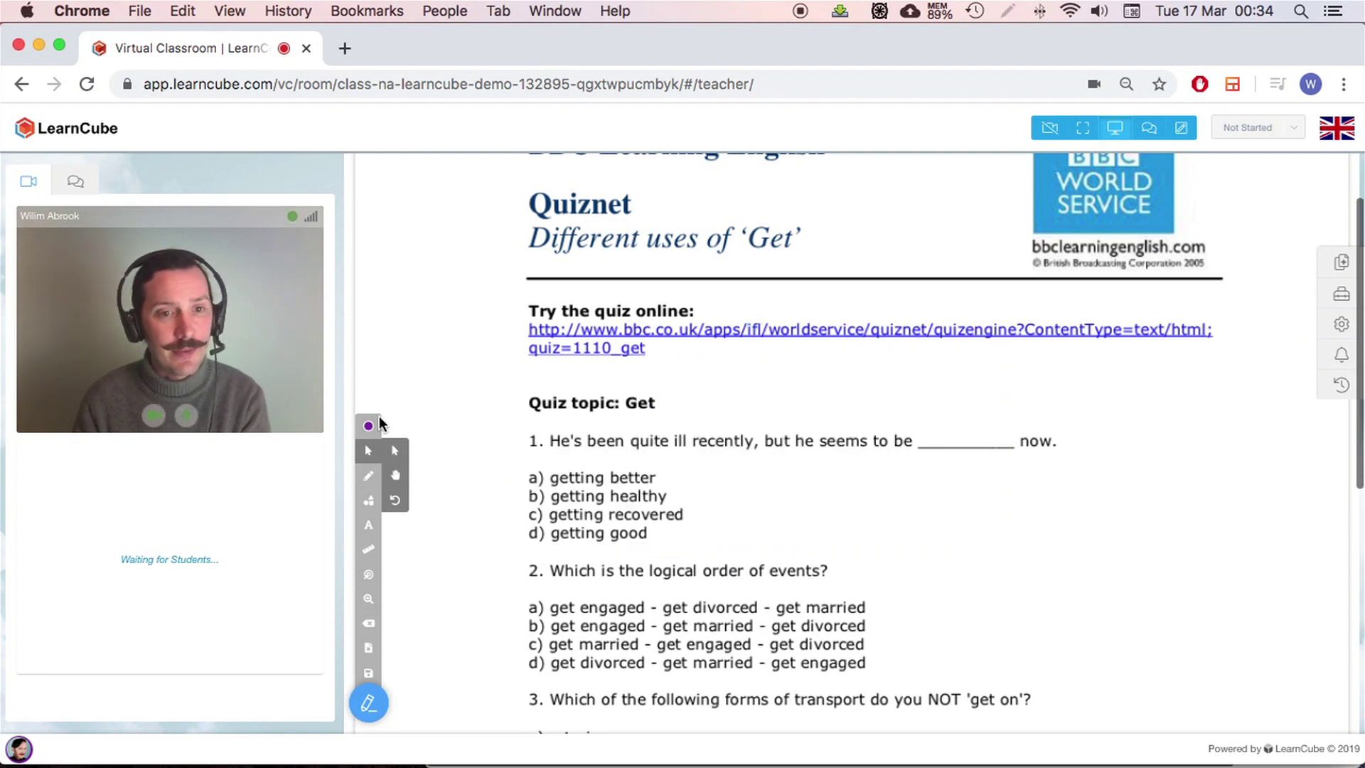
# - Draw white filled boxes over part of question 2, the BBC logo, and the heading and quiz link
pyautogui.click(374, 427)
pyautogui.click(398, 603)
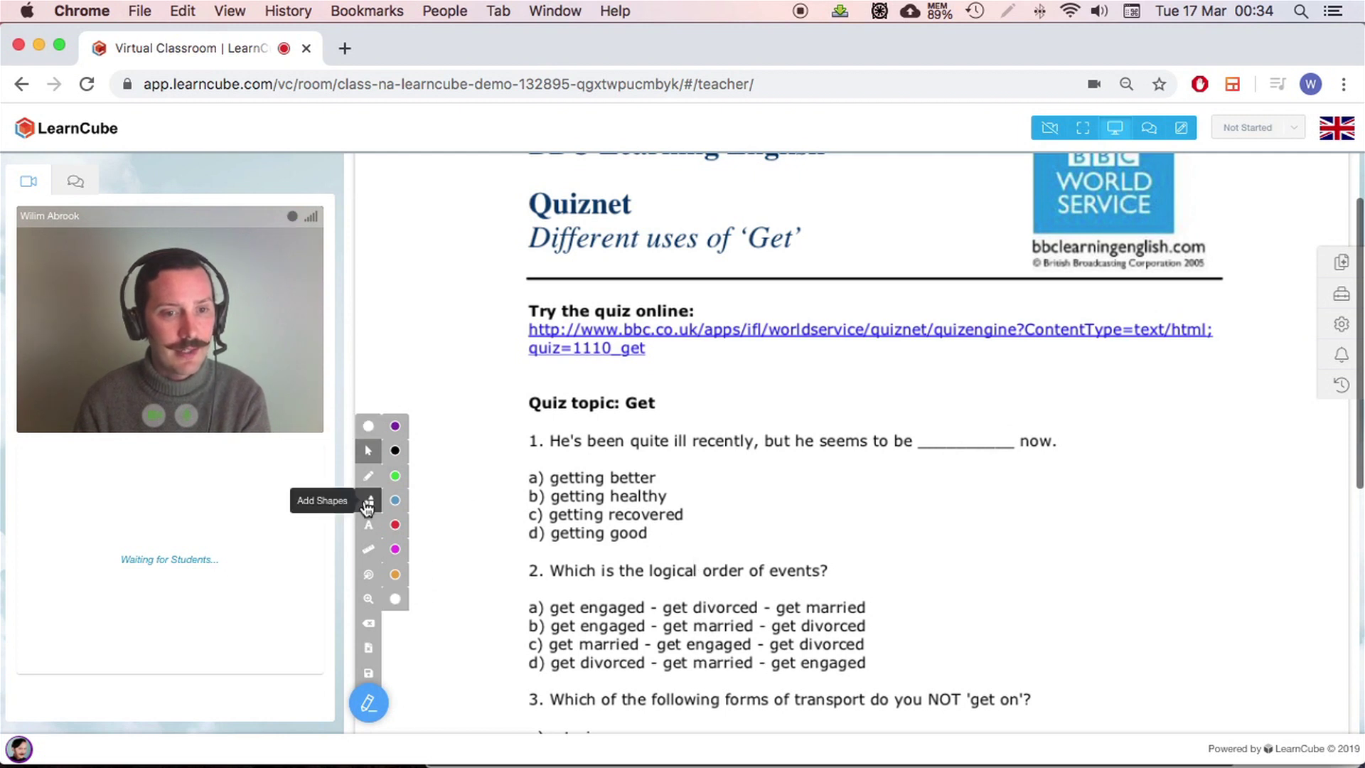
pyautogui.click(368, 501)
pyautogui.click(395, 624)
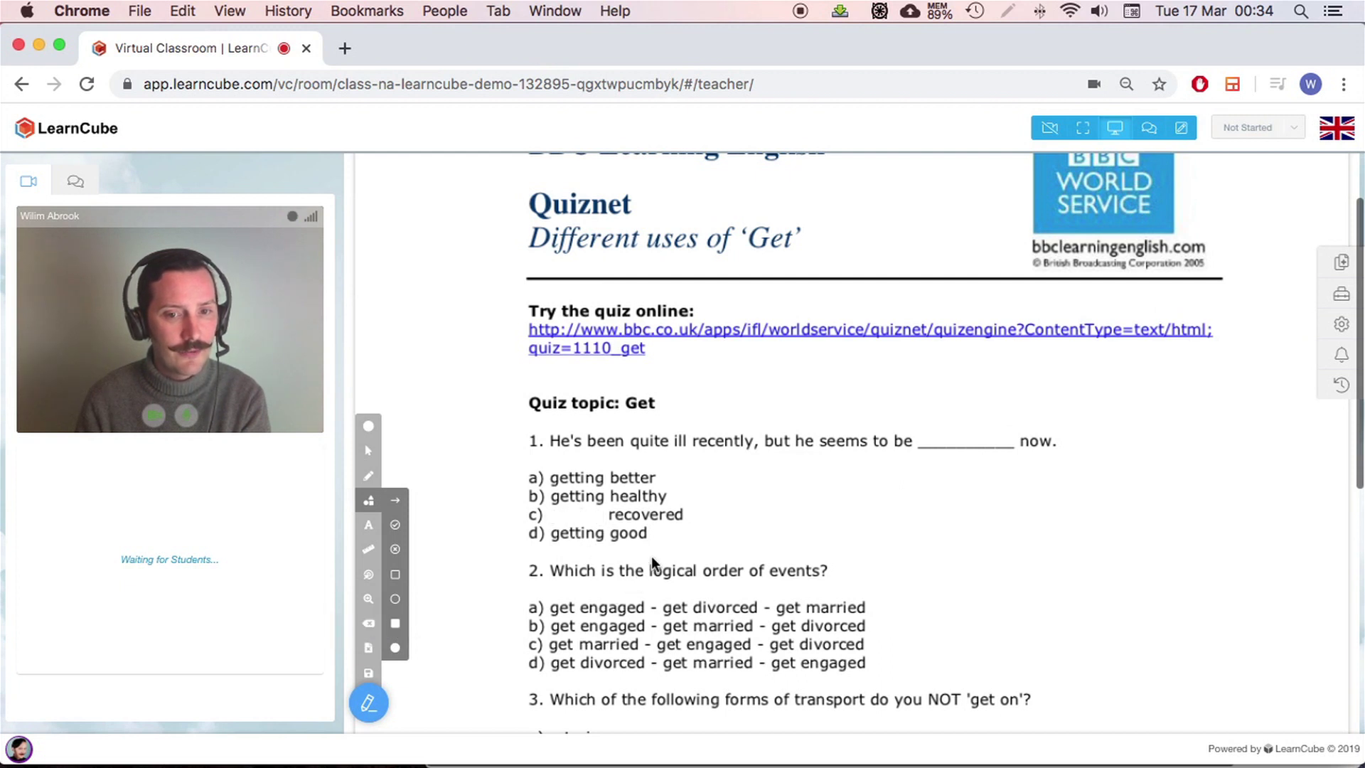
pyautogui.moveTo(645, 562)
pyautogui.mouseDown()
pyautogui.moveTo(692, 582)
pyautogui.moveTo(747, 563)
pyautogui.mouseUp()
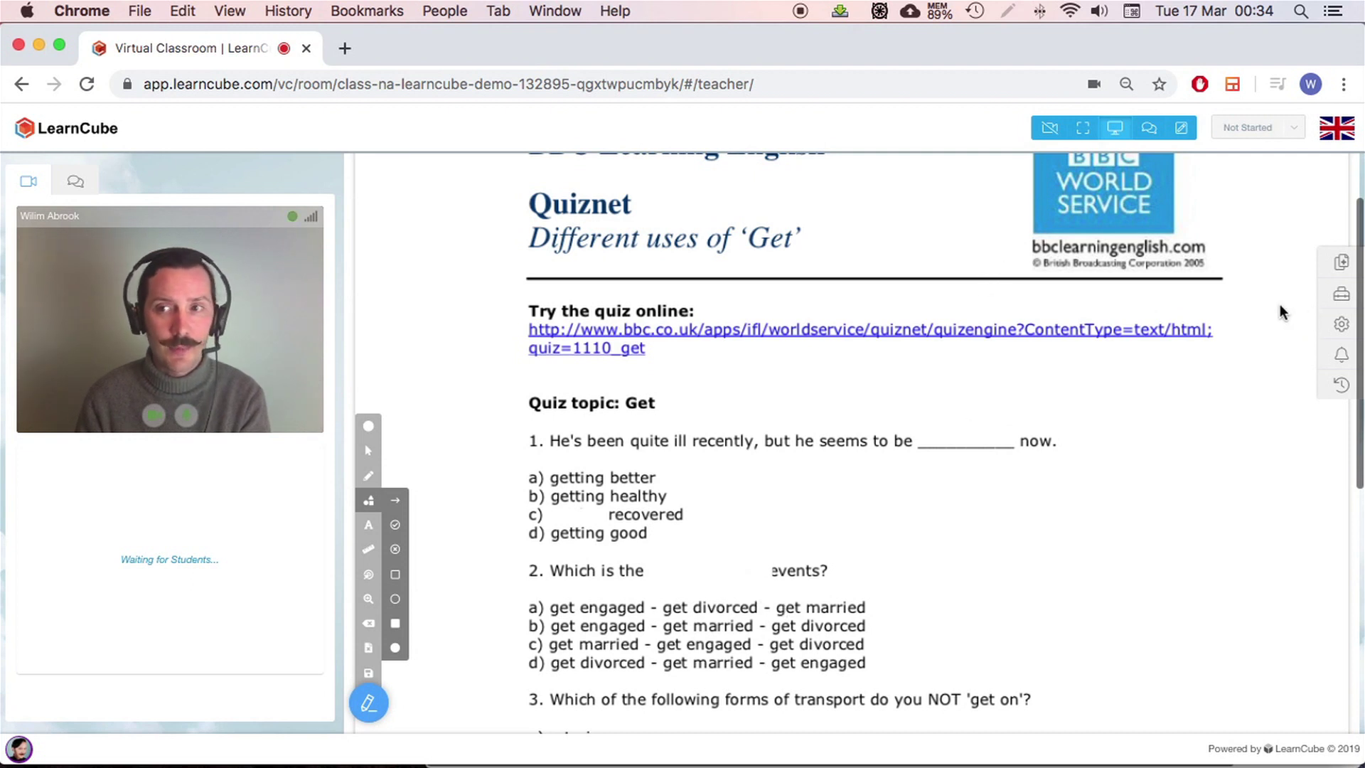
pyautogui.moveTo(1038, 182); pyautogui.dragTo(955, 117)
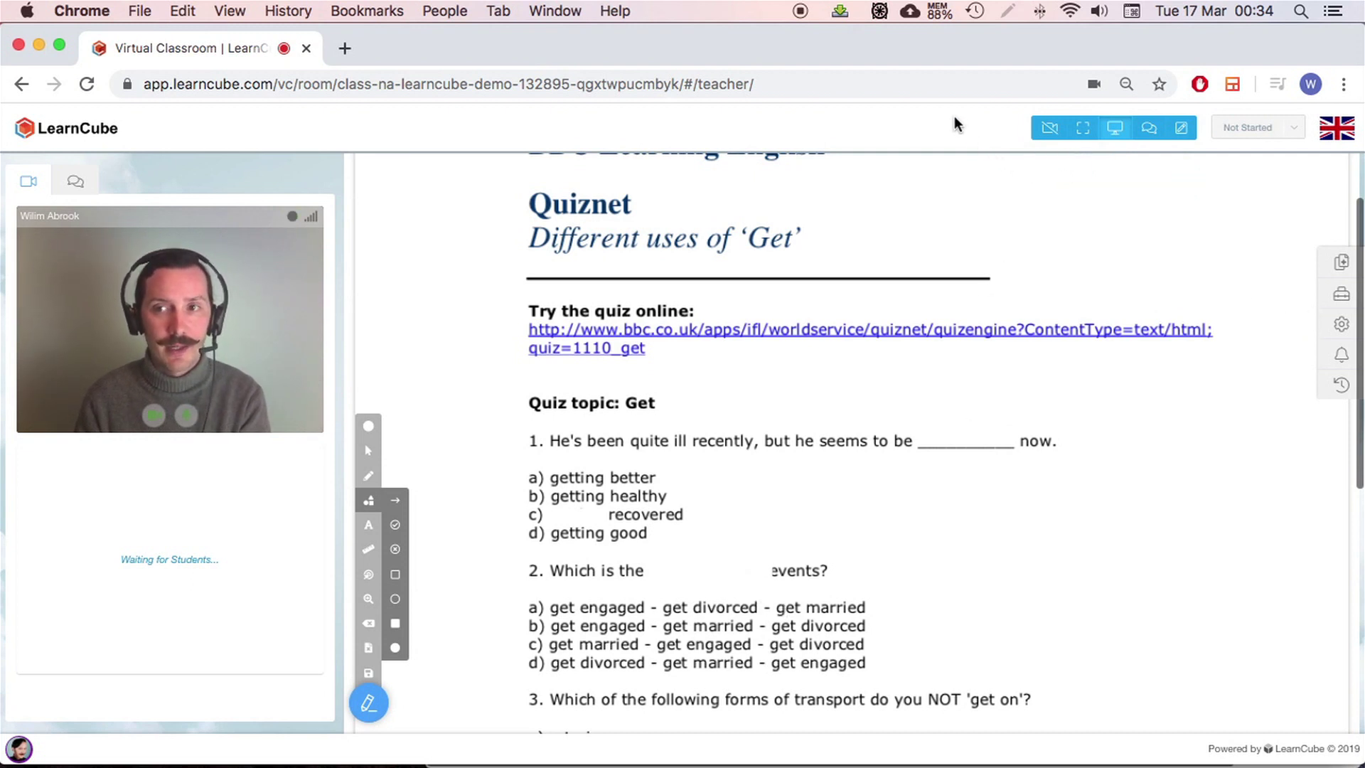
pyautogui.scroll(4, 1005, 393)
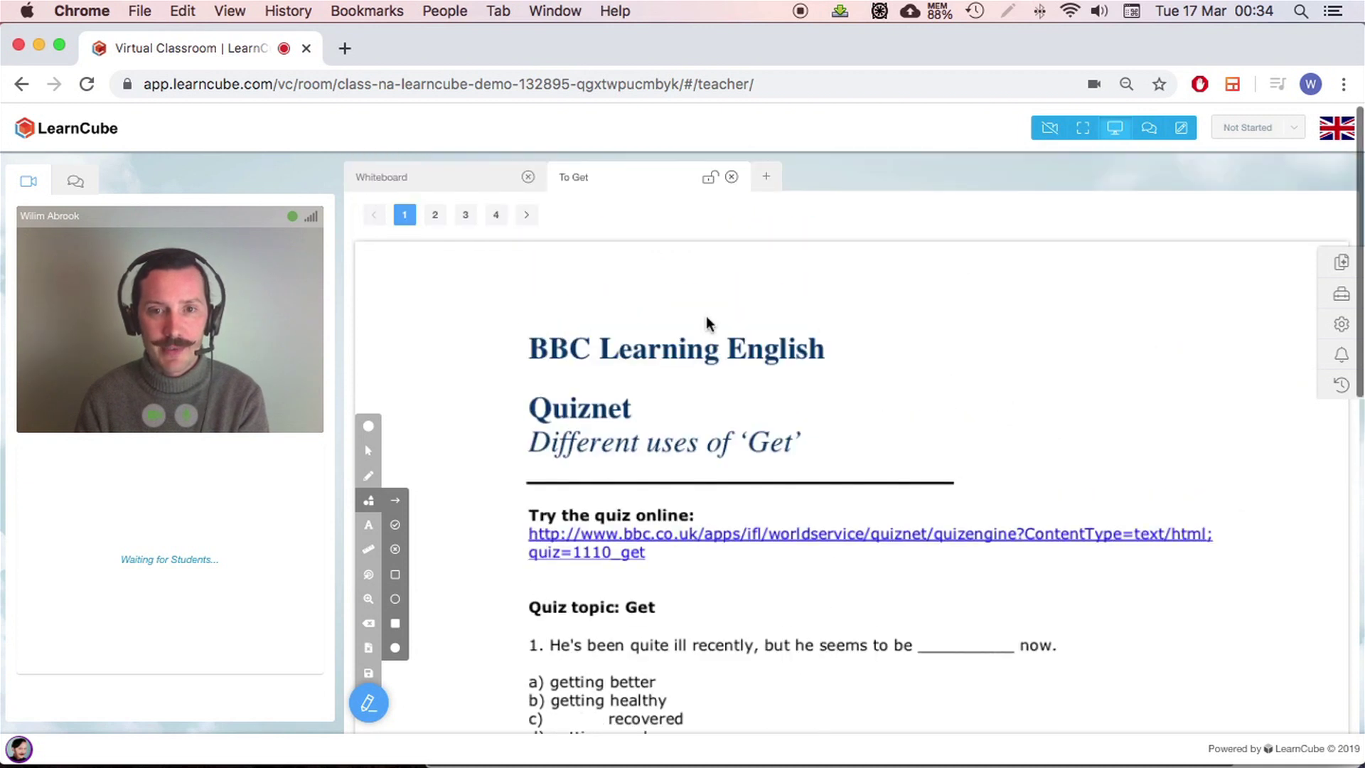
pyautogui.moveTo(453, 284); pyautogui.dragTo(1236, 566)
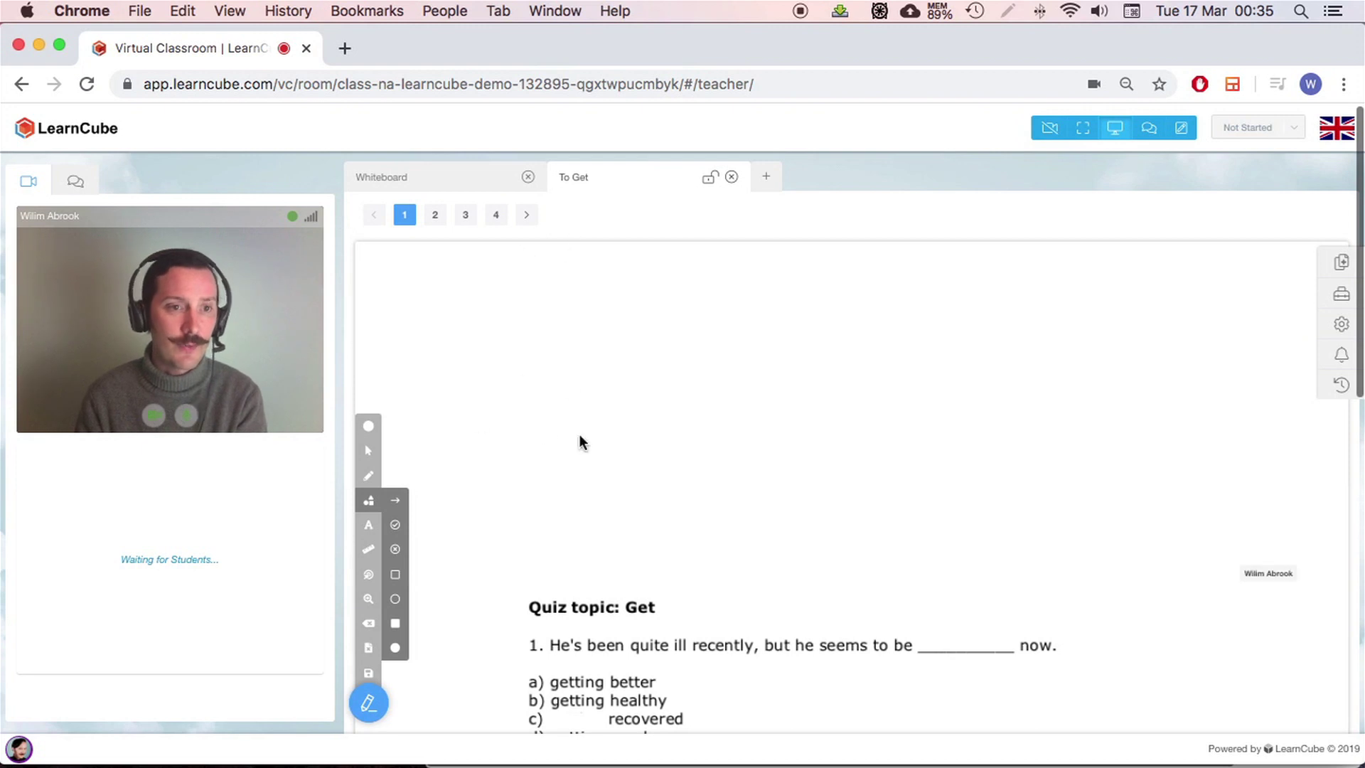
# - Delete the white boxes covering the heading and the BBC logo
pyautogui.click(368, 449)
pyautogui.click(772, 387)
pyautogui.press('Delete')
pyautogui.click(1200, 391)
pyautogui.press('Delete')
pyautogui.scroll(-1, 933, 485)
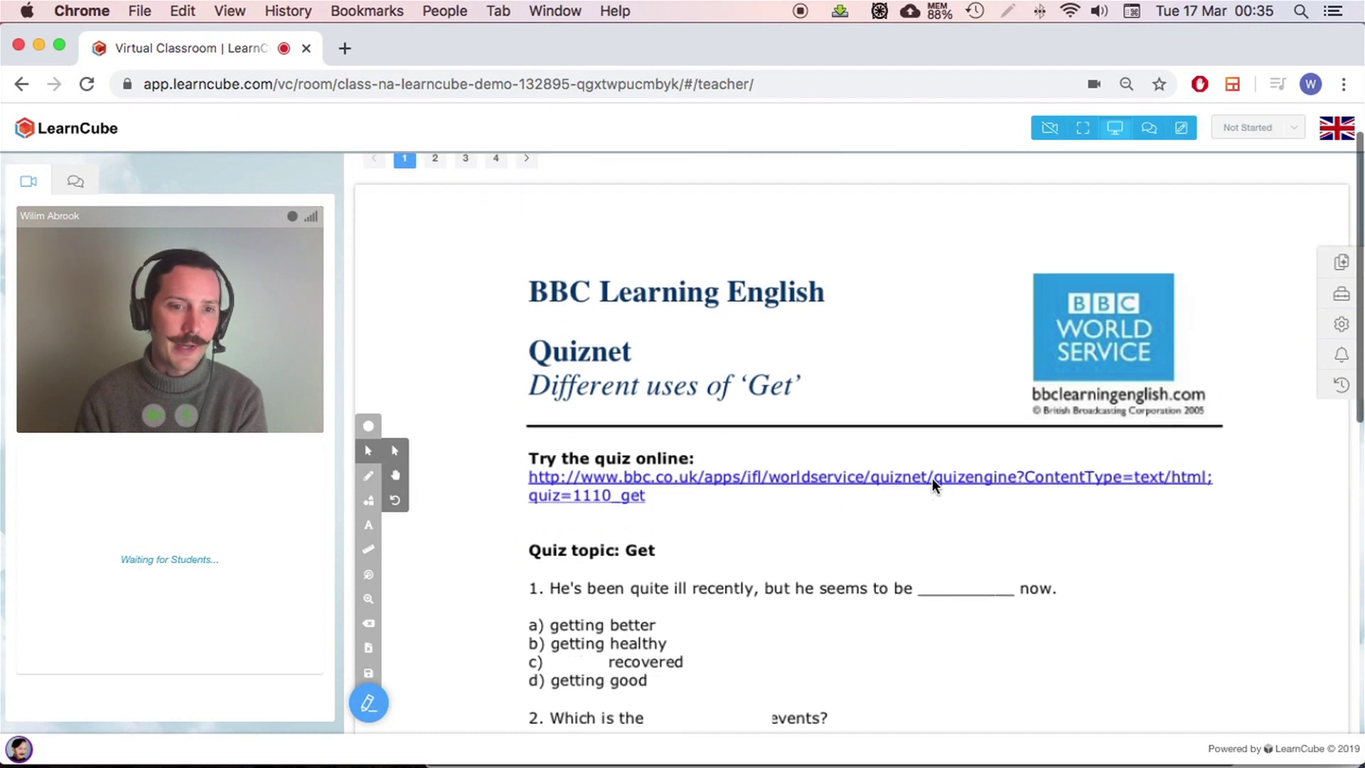
pyautogui.scroll(-1, 932, 486)
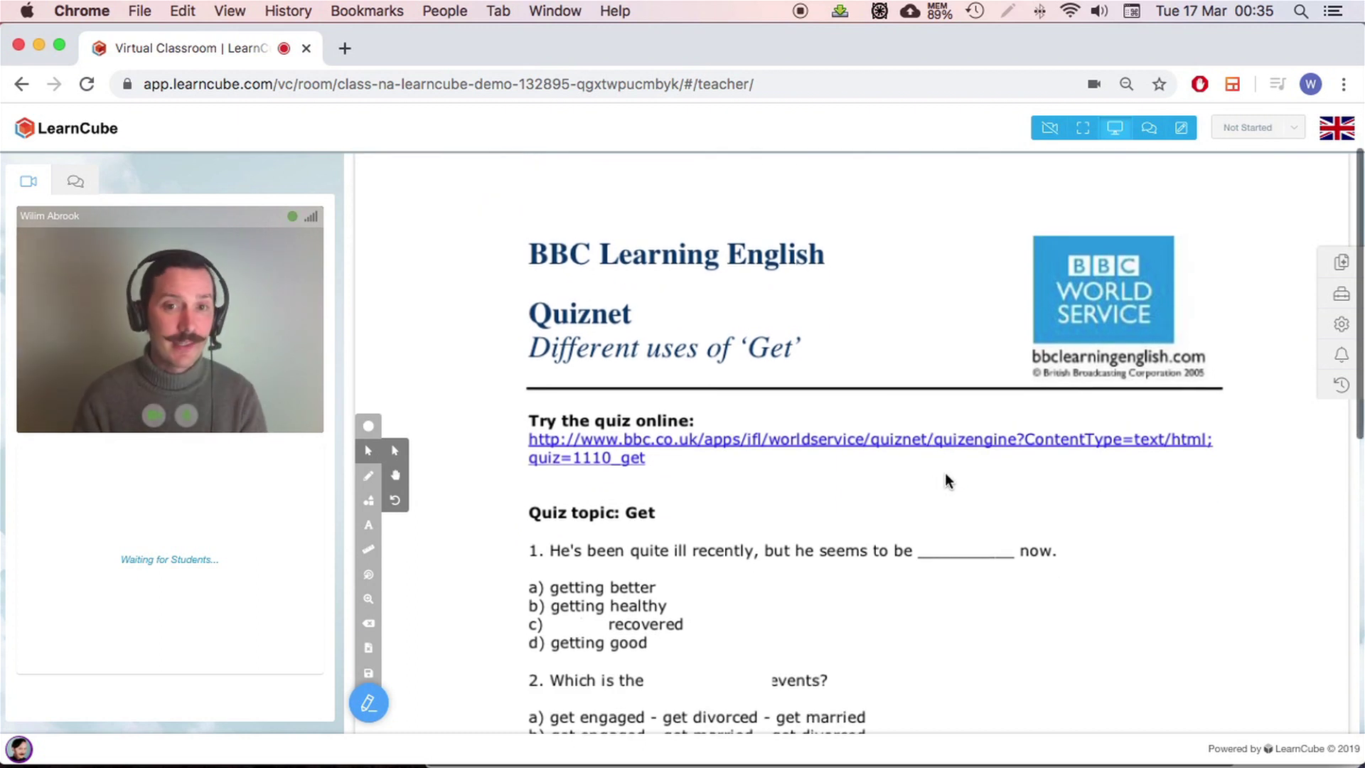
pyautogui.scroll(1, 756, 491)
pyautogui.scroll(1, 748, 491)
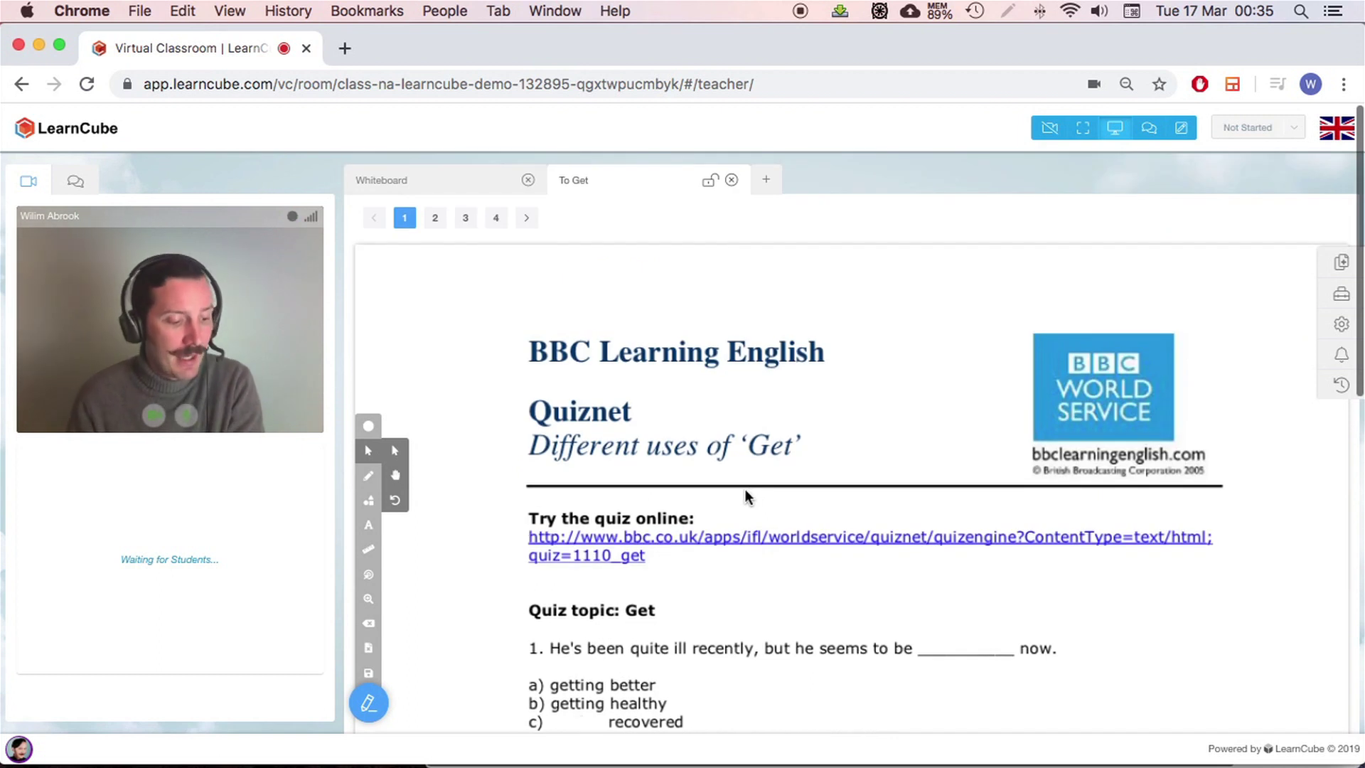
# - Add a new blank whiteboard and copy the Western honey bee photo from Google Images
pyautogui.click(771, 182)
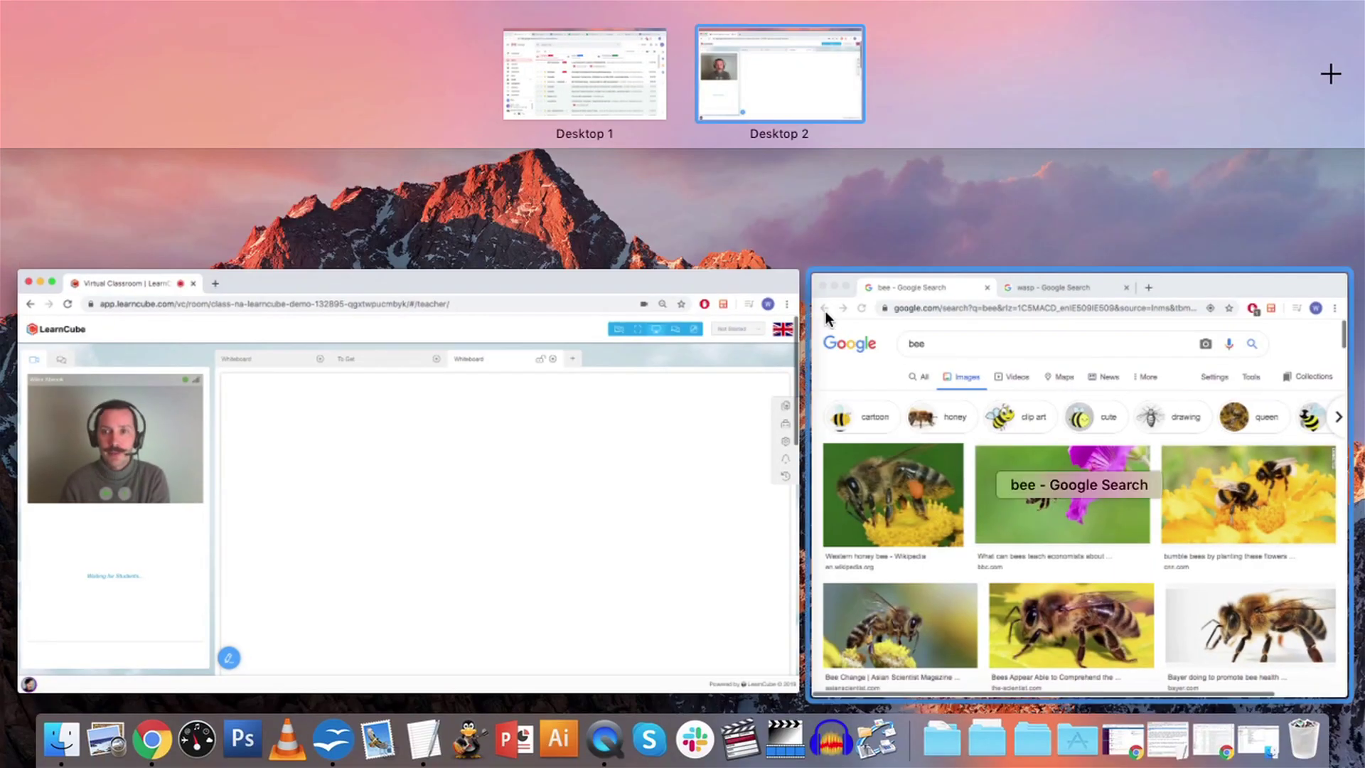
pyautogui.click(830, 319)
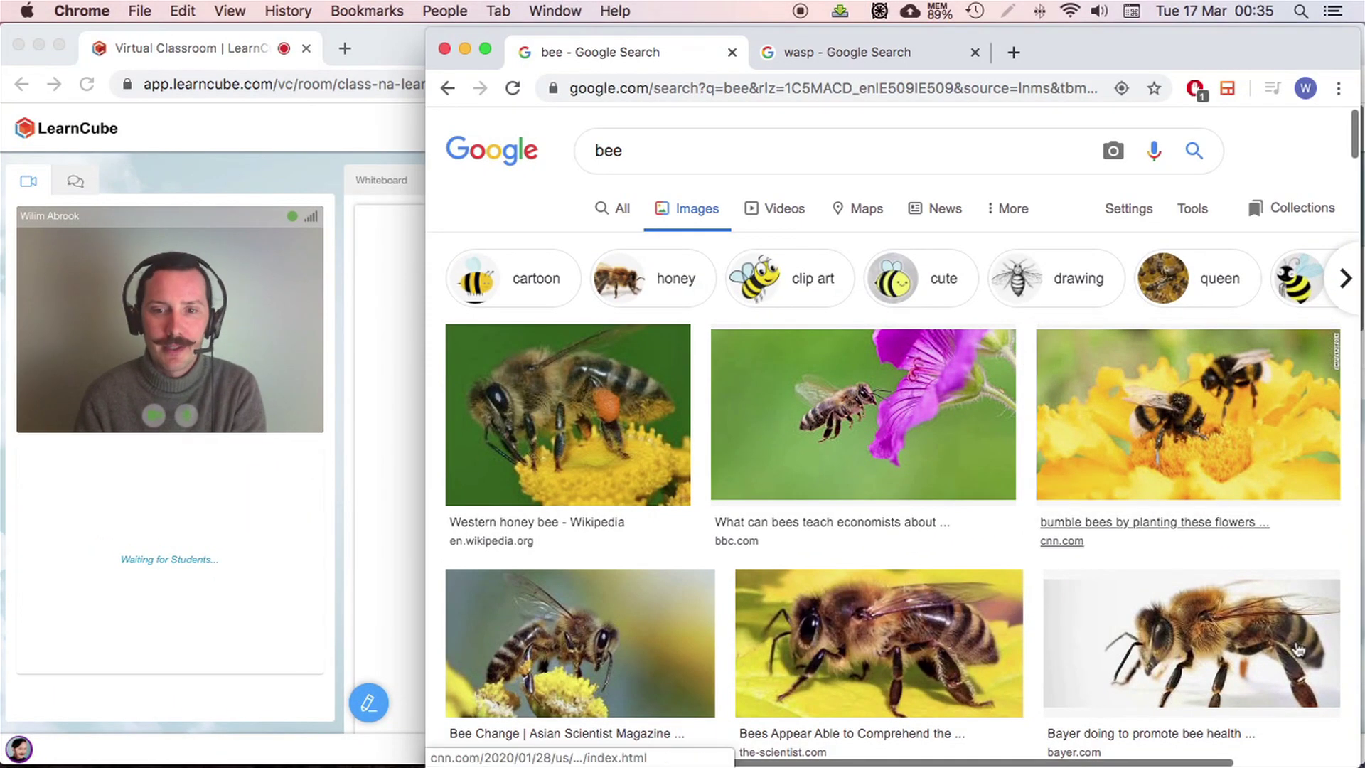
pyautogui.rightClick(600, 397)
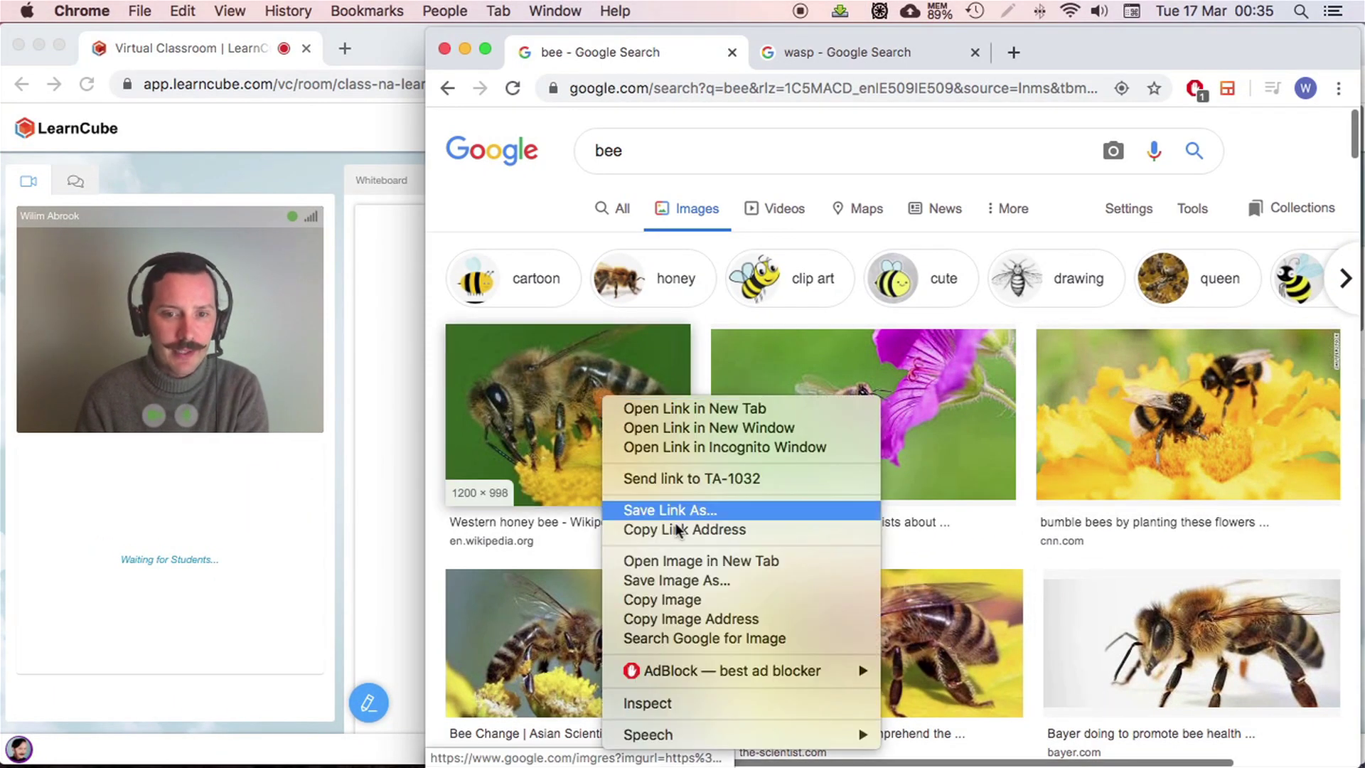
pyautogui.click(679, 601)
# - Move the pasted bee photo toward the top-left of the whiteboard and shrink it
pyautogui.click(371, 281)
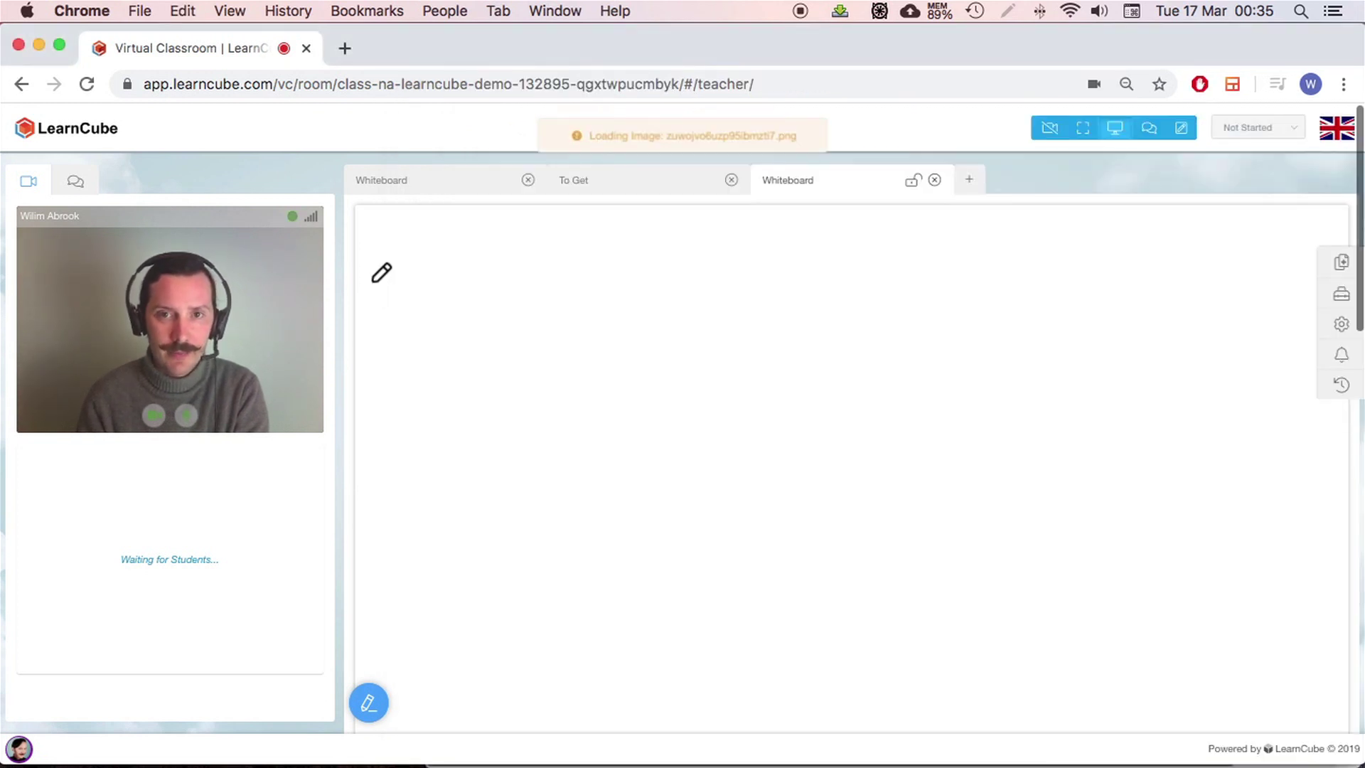
pyautogui.click(369, 705)
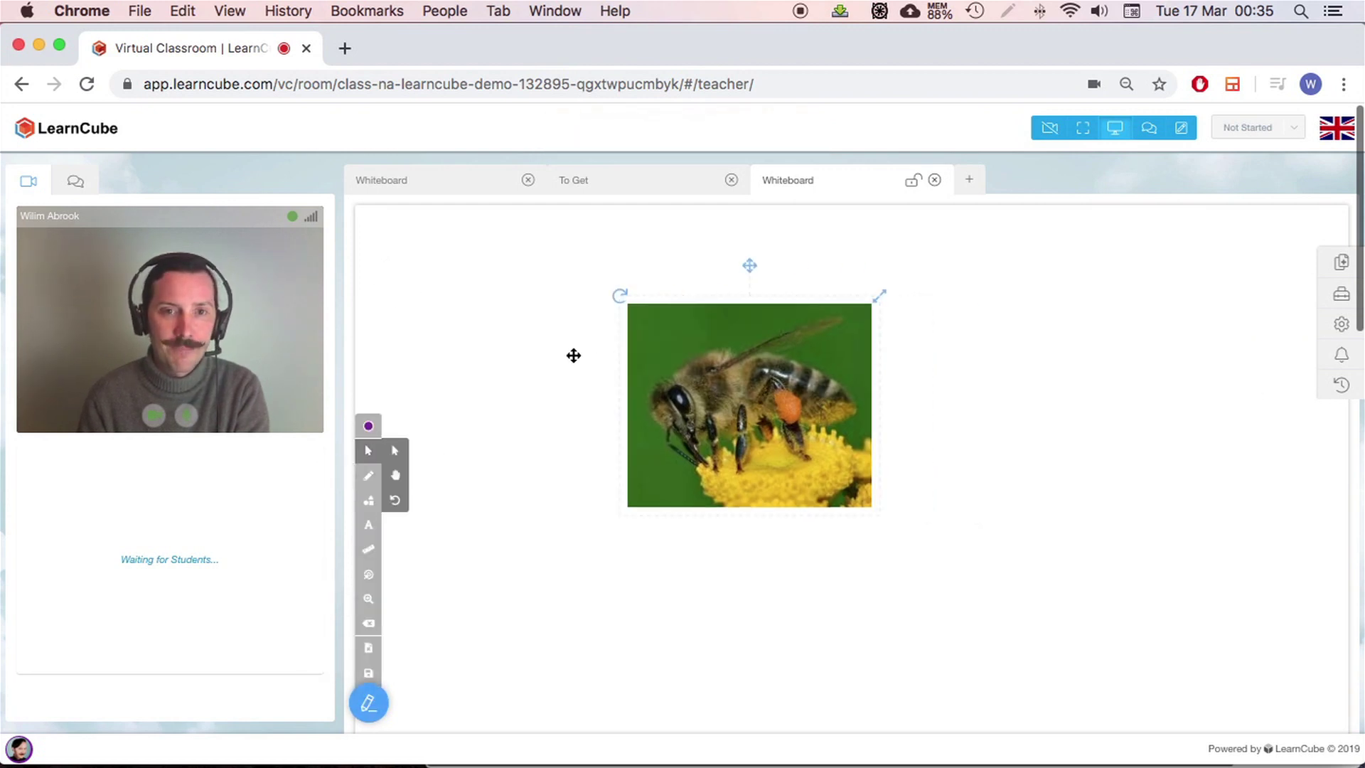
pyautogui.moveTo(863, 398); pyautogui.dragTo(554, 350)
pyautogui.moveTo(650, 260); pyautogui.dragTo(631, 275)
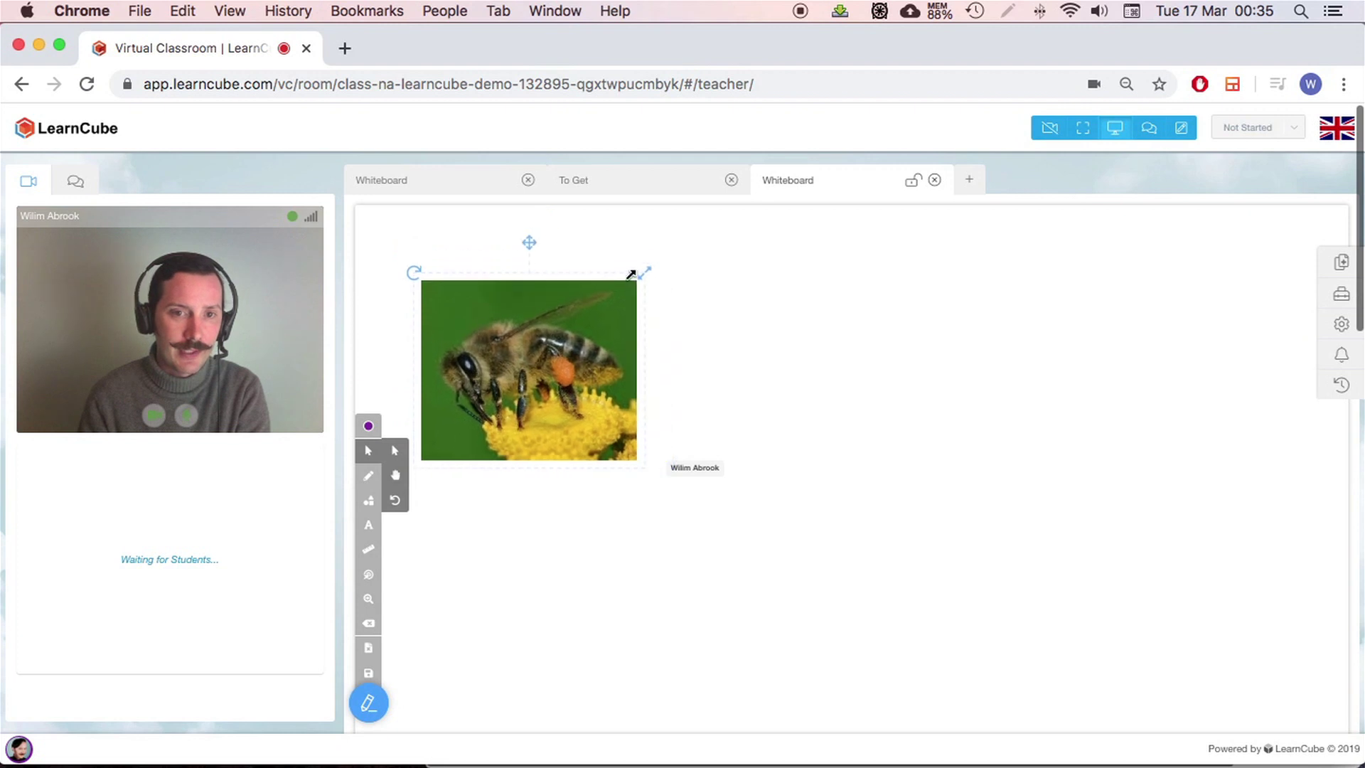
pyautogui.click(955, 423)
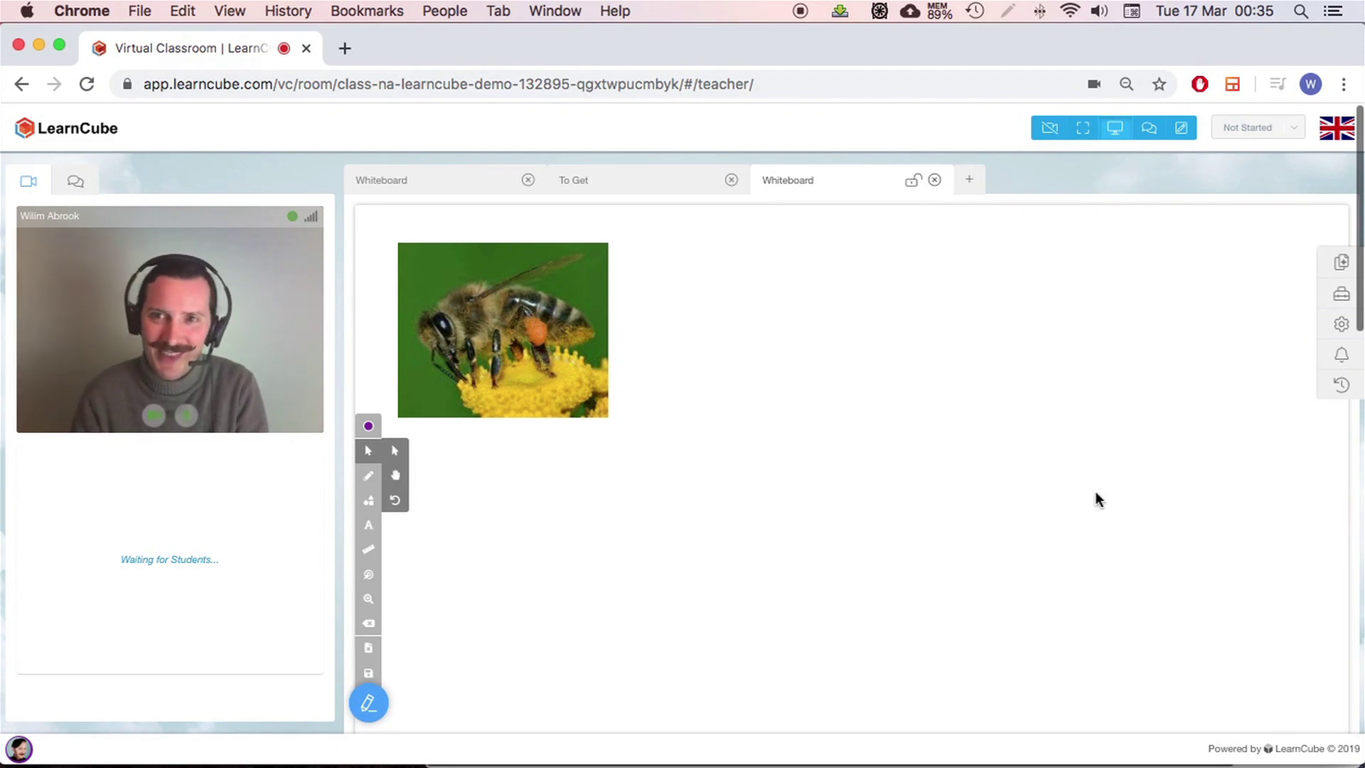
# - Capture the large wasp photo from the wasp image results with a region screenshot
pyautogui.hotkey('ctrl', 'Up')
pyautogui.click(1309, 580)
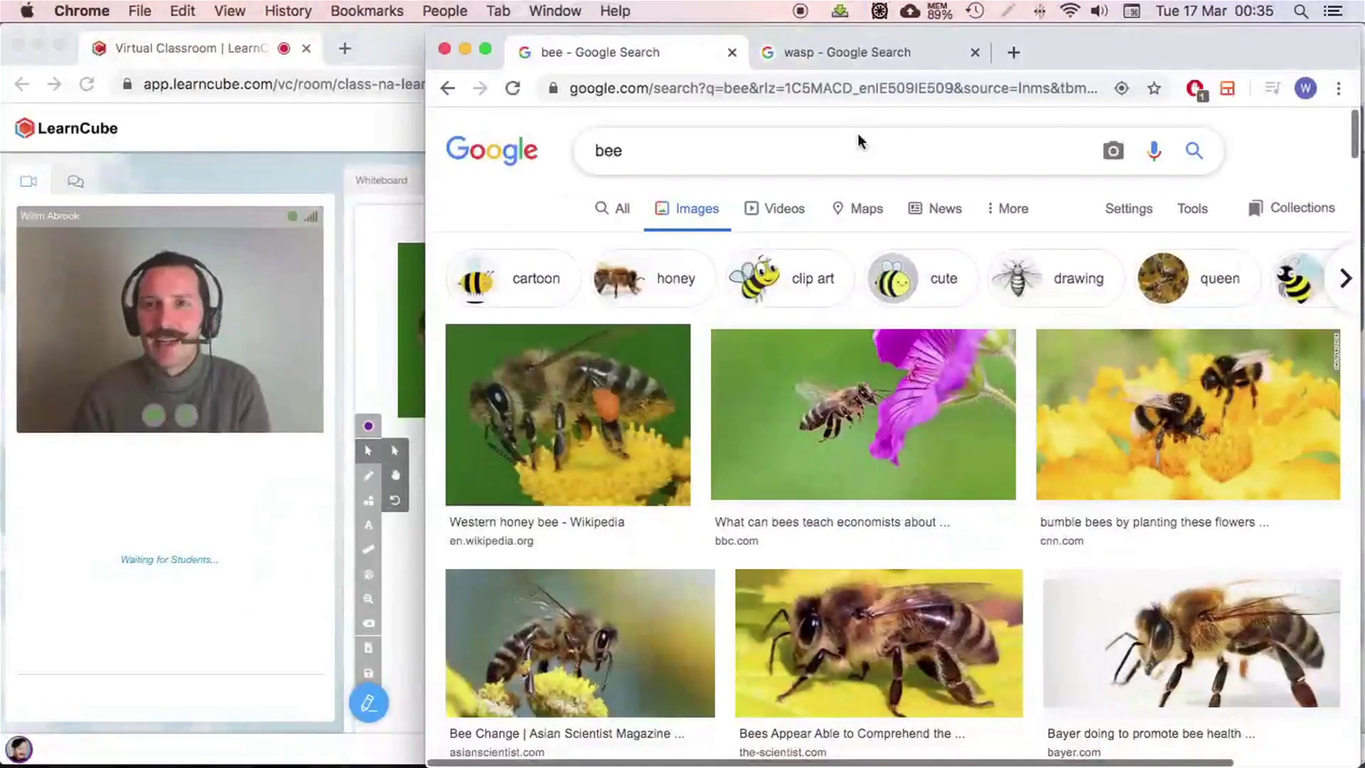
pyautogui.click(851, 59)
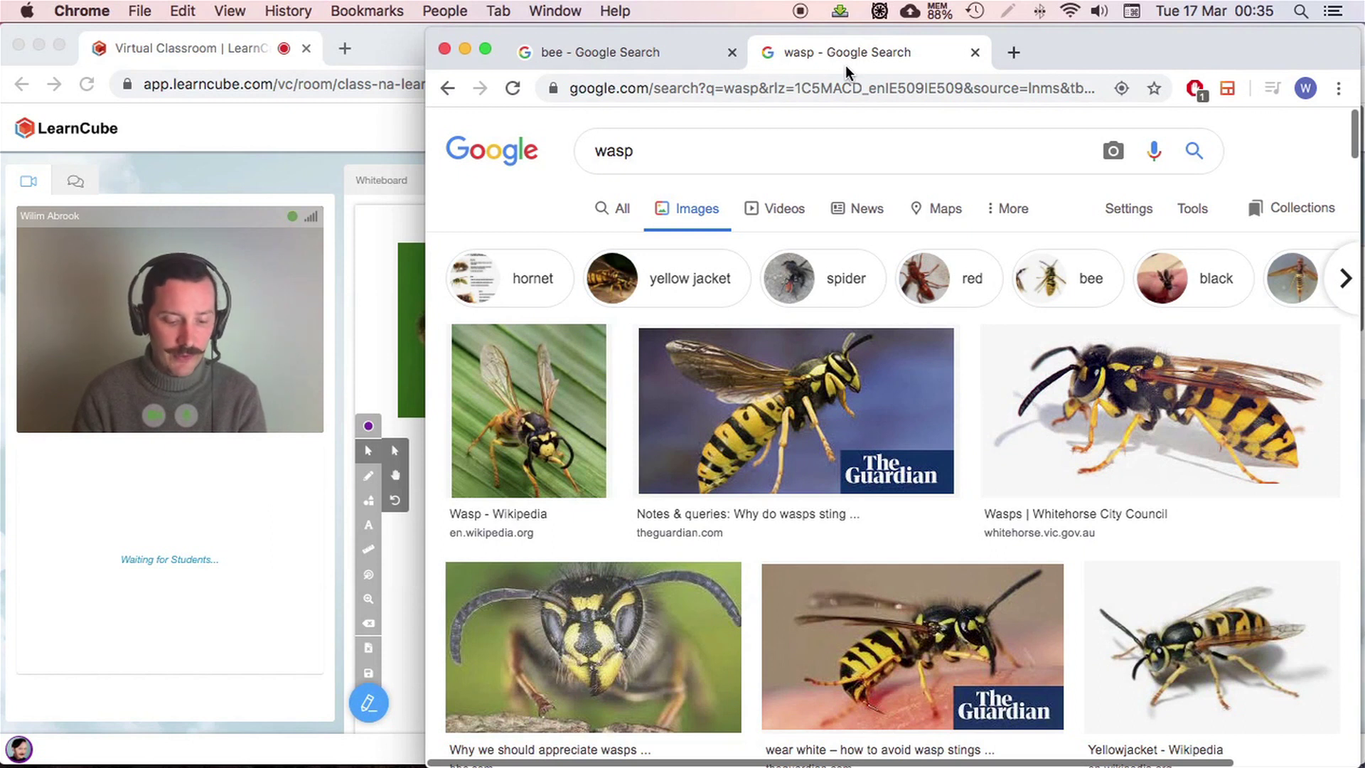
pyautogui.press('super+shift+4')
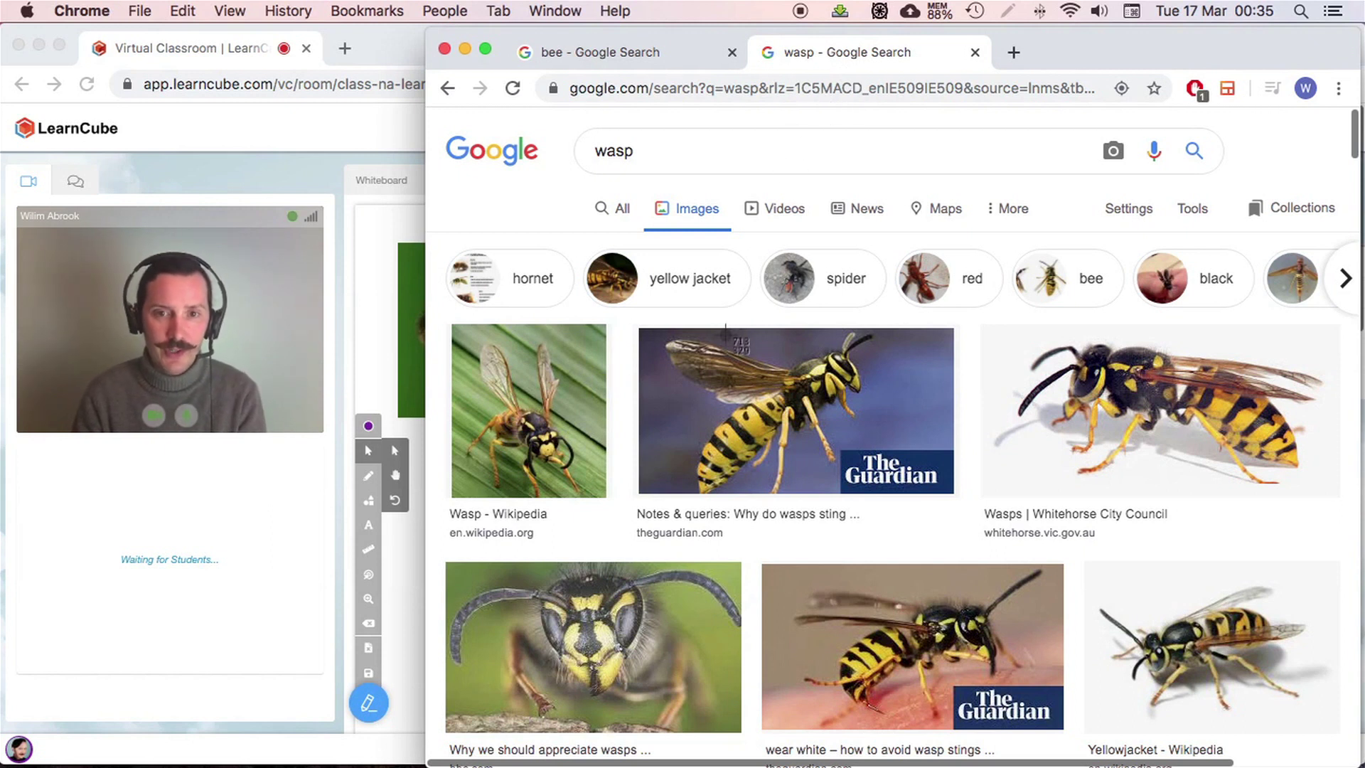
pyautogui.moveTo(1002, 328); pyautogui.dragTo(1057, 376)
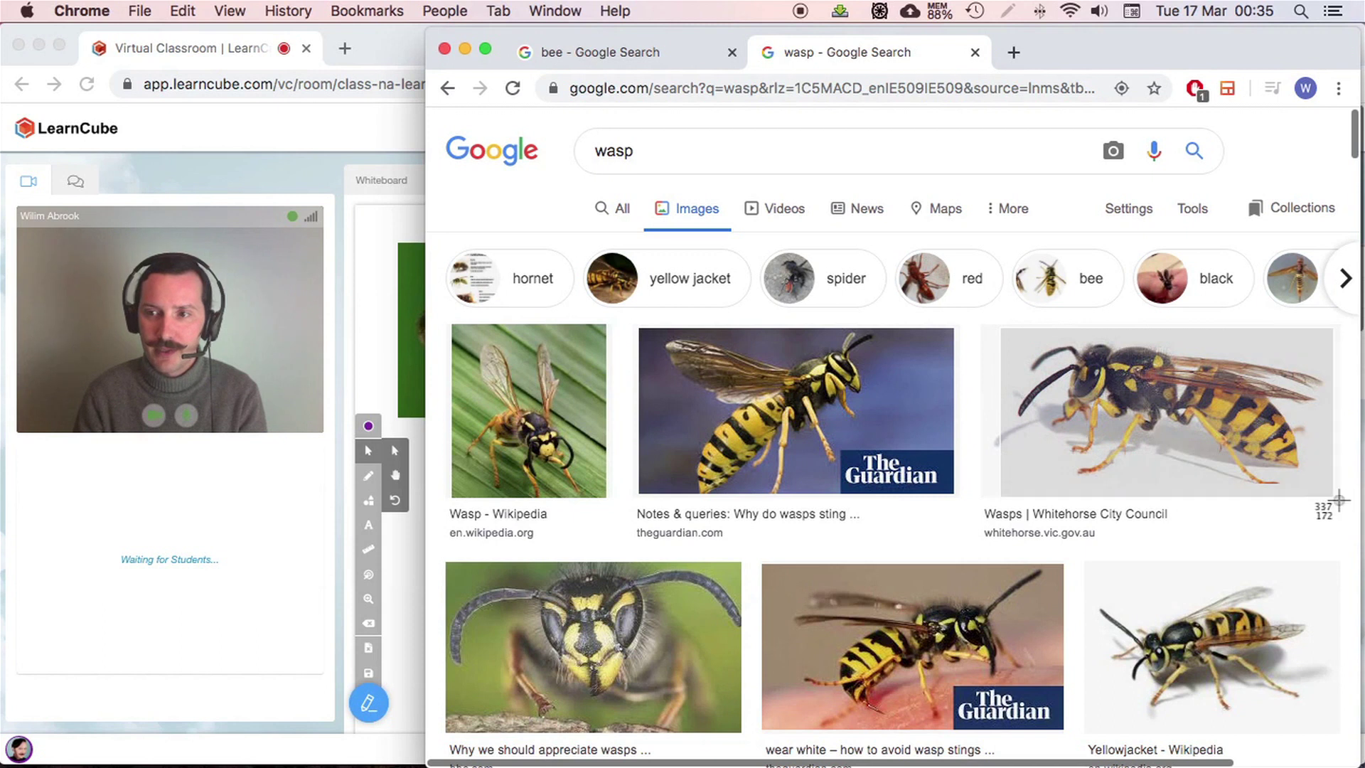
pyautogui.press('Escape')
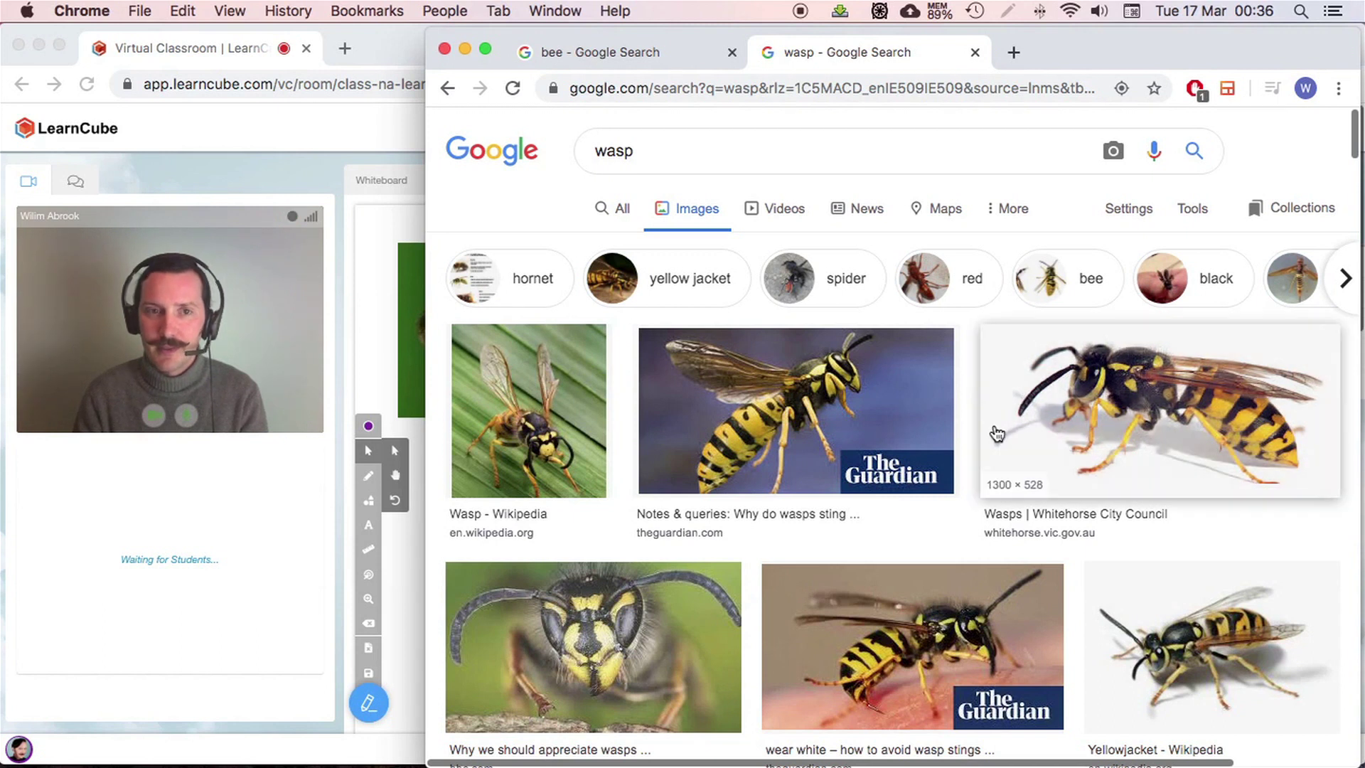
# - Paste the wasp capture onto the whiteboard and move it up beside the bee
pyautogui.click(376, 308)
pyautogui.press('super+v')
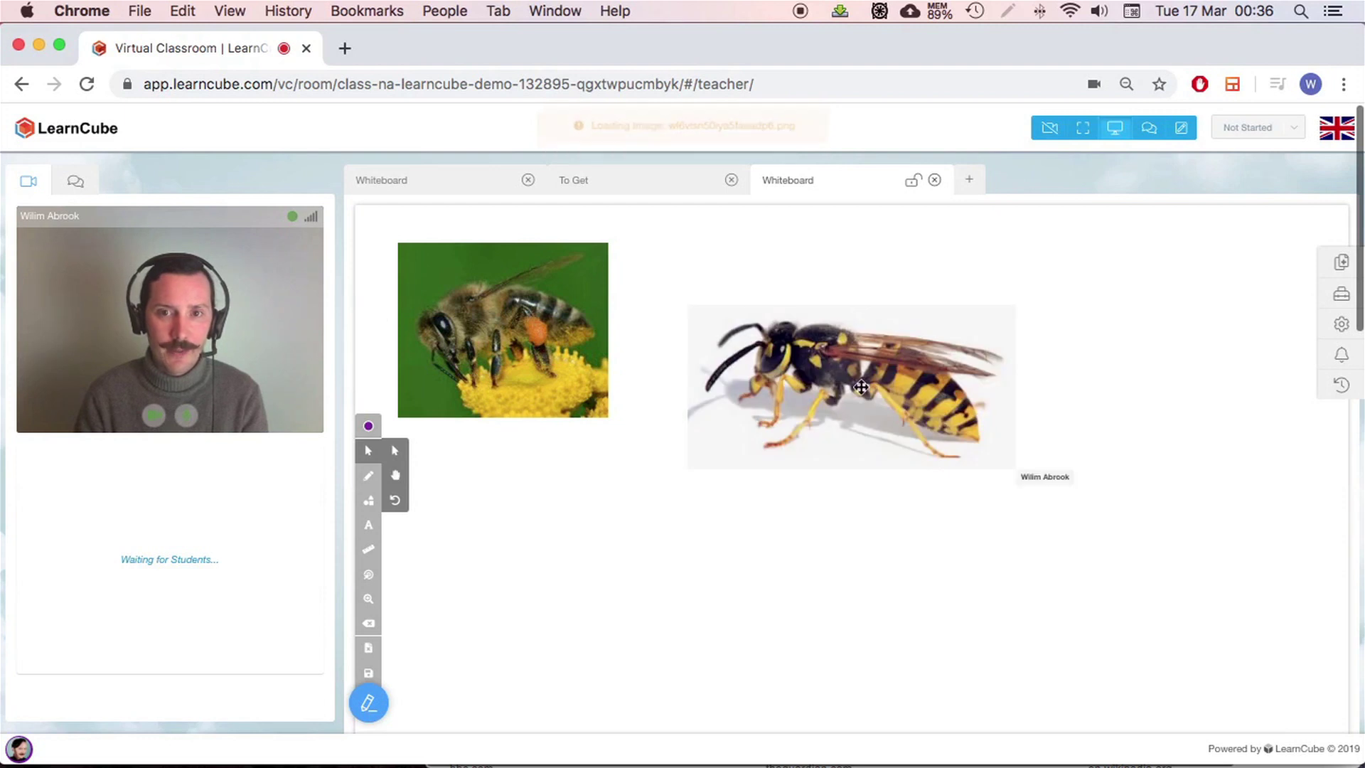
pyautogui.moveTo(862, 386); pyautogui.dragTo(864, 331)
pyautogui.click(822, 464)
pyautogui.press('super+shift+4')
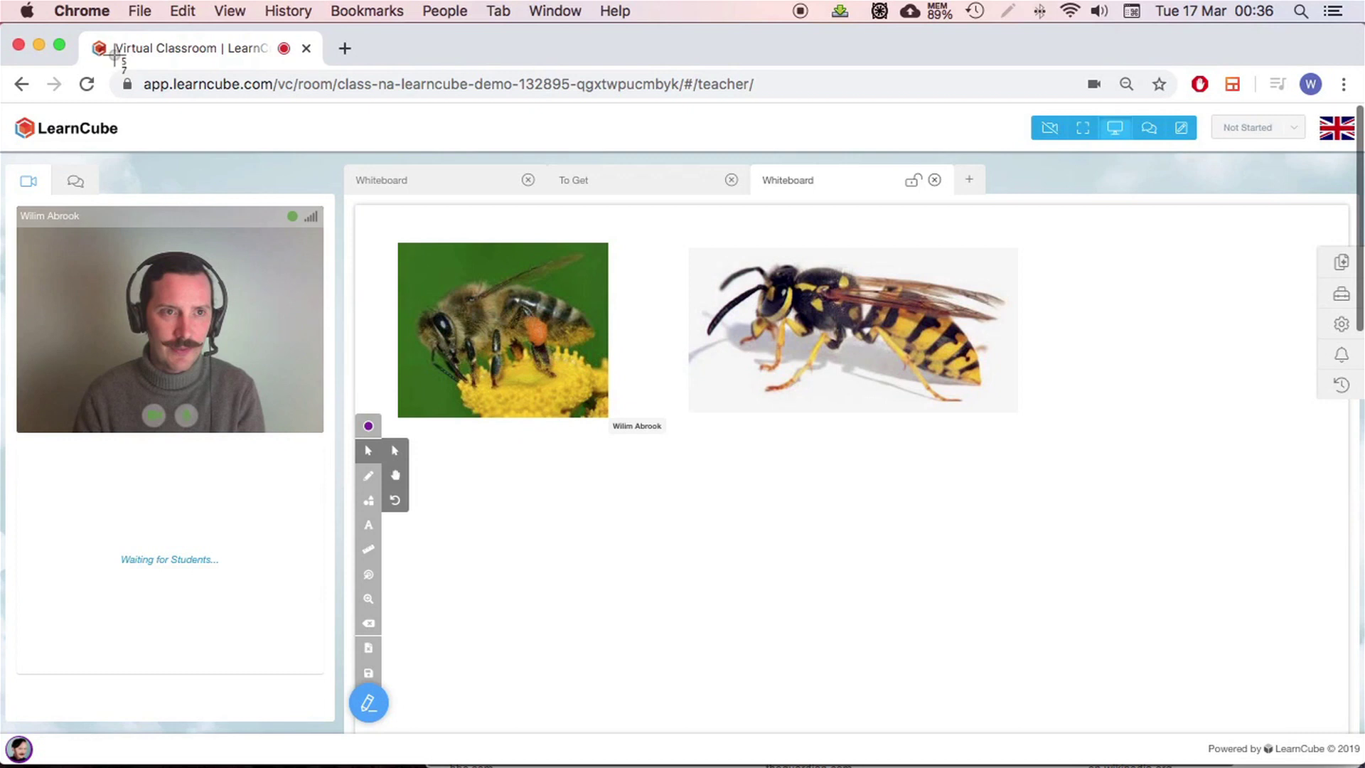
# - Paste and delete a classroom screenshot, then paste a capture of the audio/video settings
pyautogui.moveTo(111, 49); pyautogui.dragTo(870, 634)
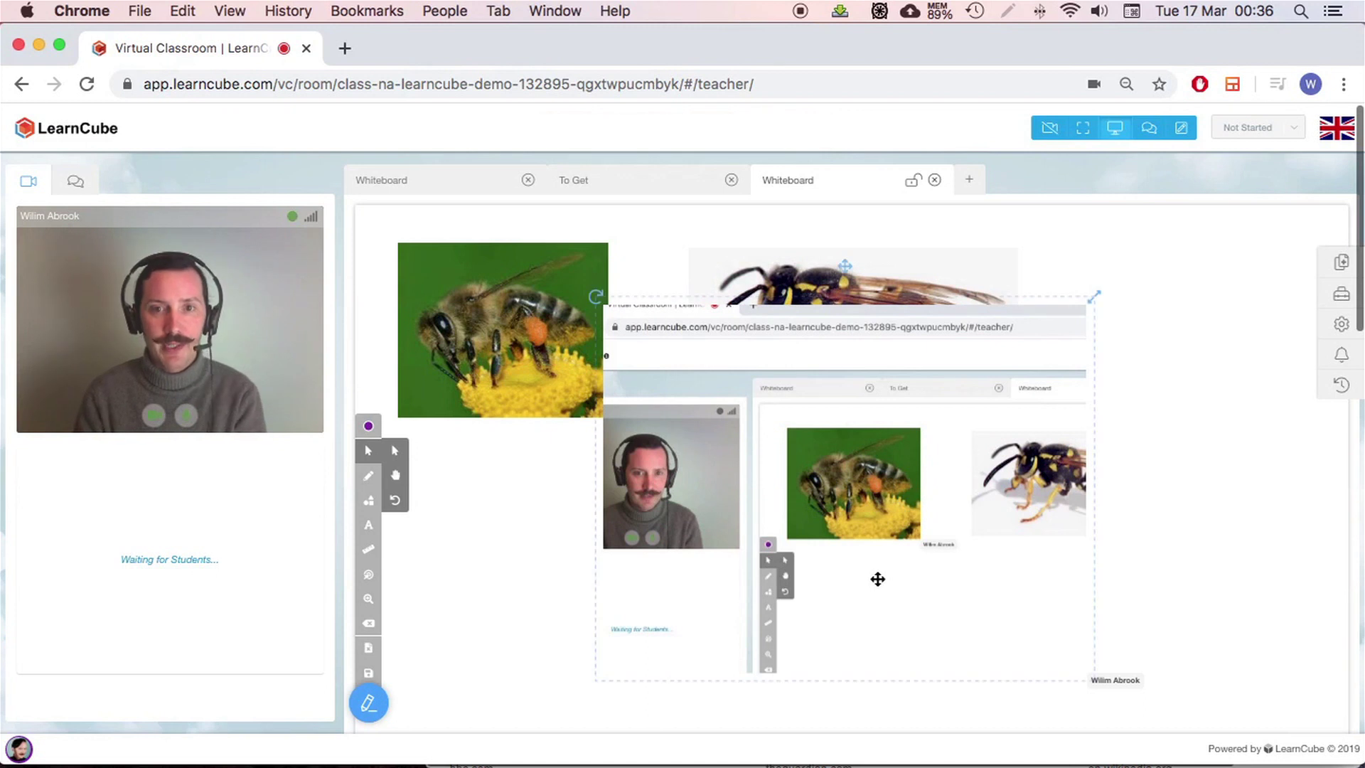
pyautogui.press('Delete')
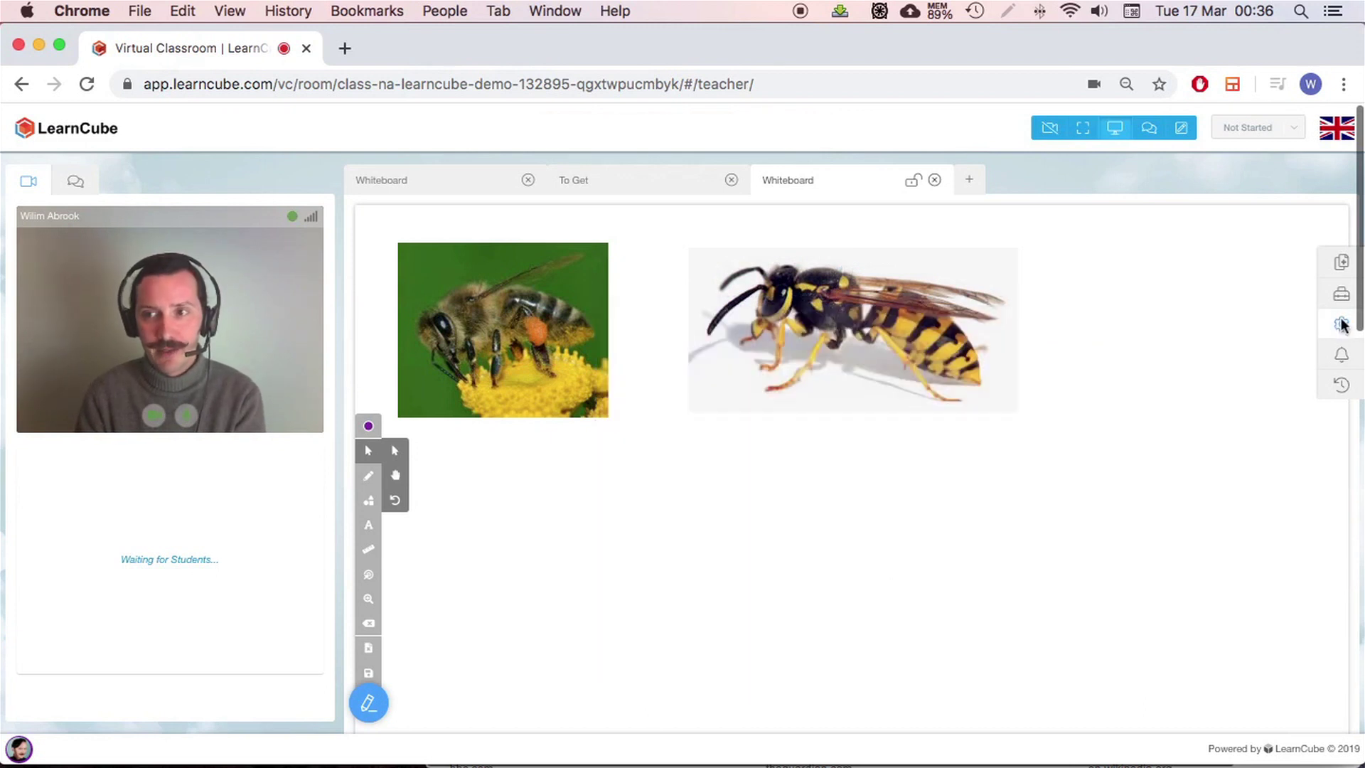
pyautogui.click(1343, 326)
pyautogui.click(1339, 366)
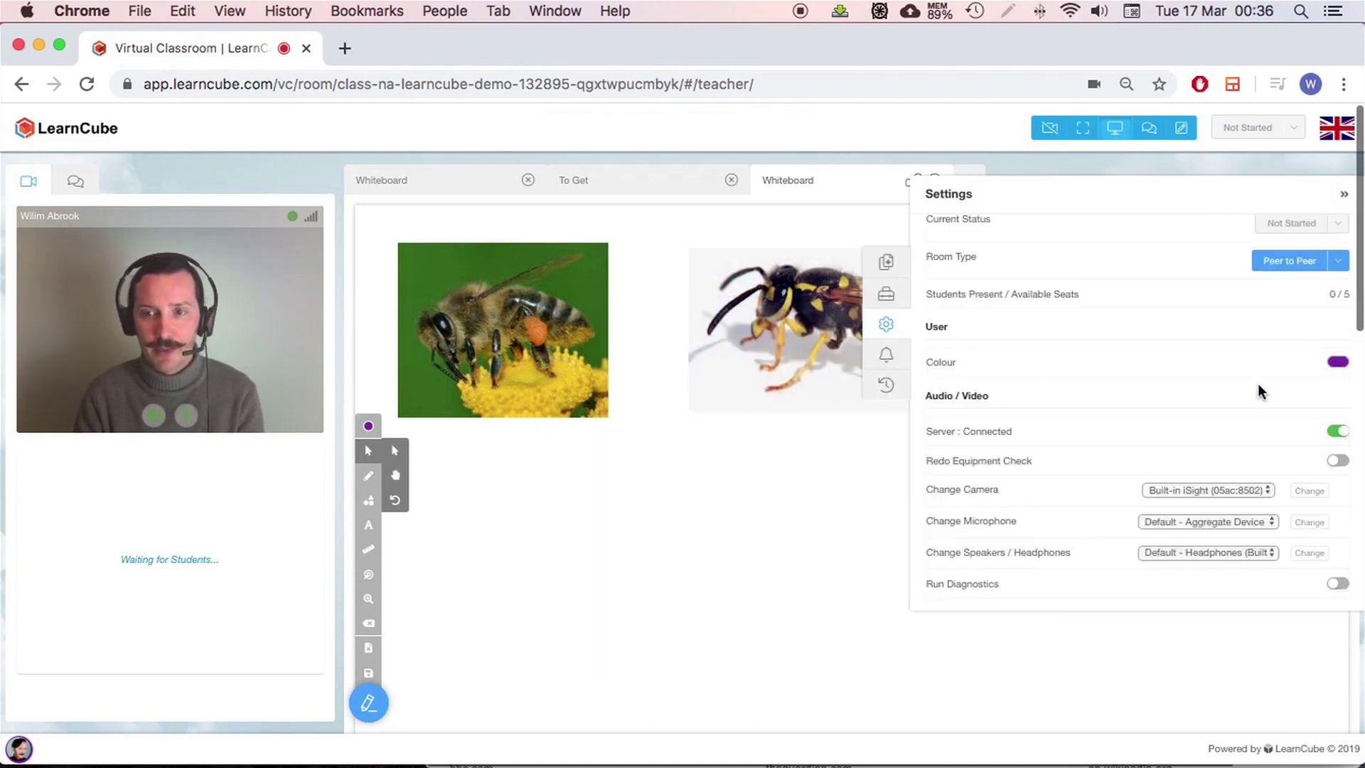
pyautogui.press('super+shift+4')
pyautogui.moveTo(915, 386); pyautogui.dragTo(1306, 595)
pyautogui.click(940, 527)
pyautogui.press('super+v')
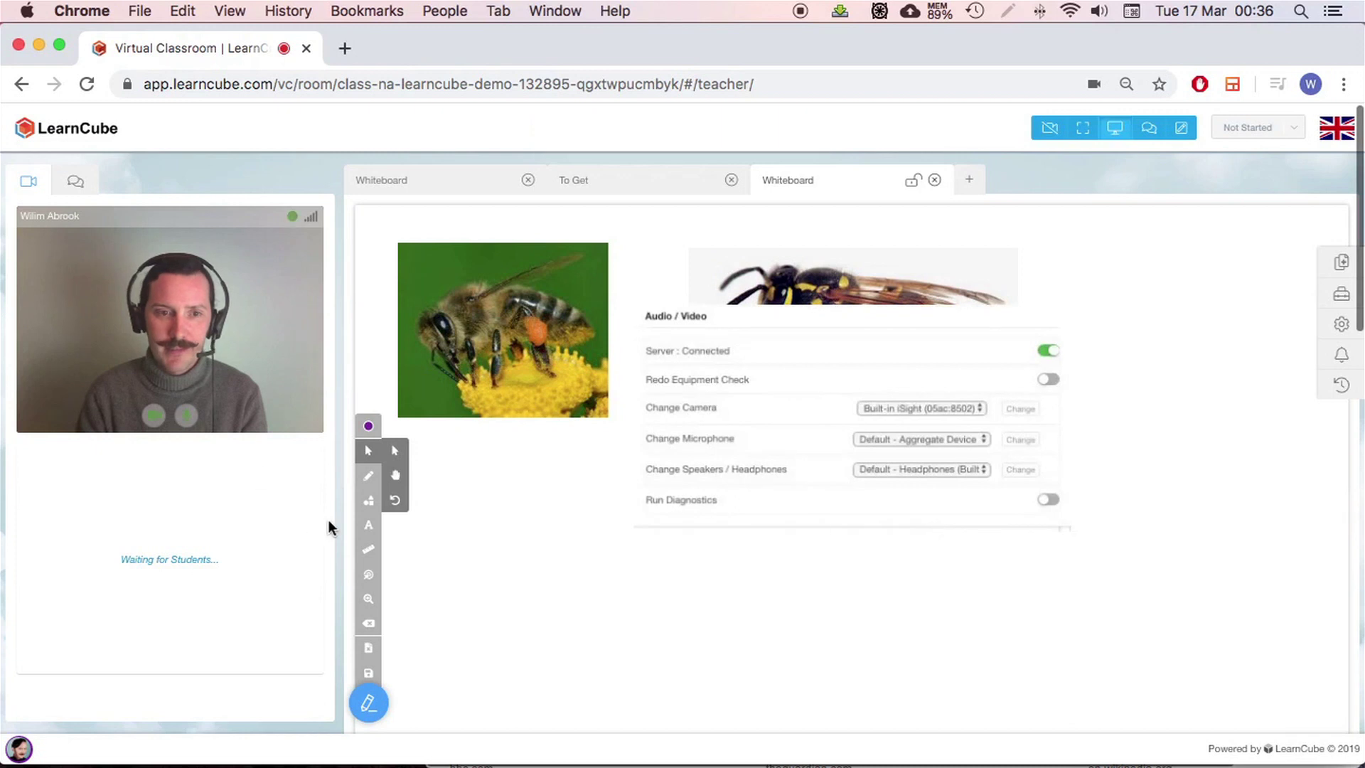
# - Draw an arrow at the Server toggle, then delete the settings screenshot and the arrow
pyautogui.click(368, 476)
pyautogui.moveTo(1182, 337)
pyautogui.mouseDown()
pyautogui.moveTo(1072, 369)
pyautogui.moveTo(1026, 356)
pyautogui.mouseUp()
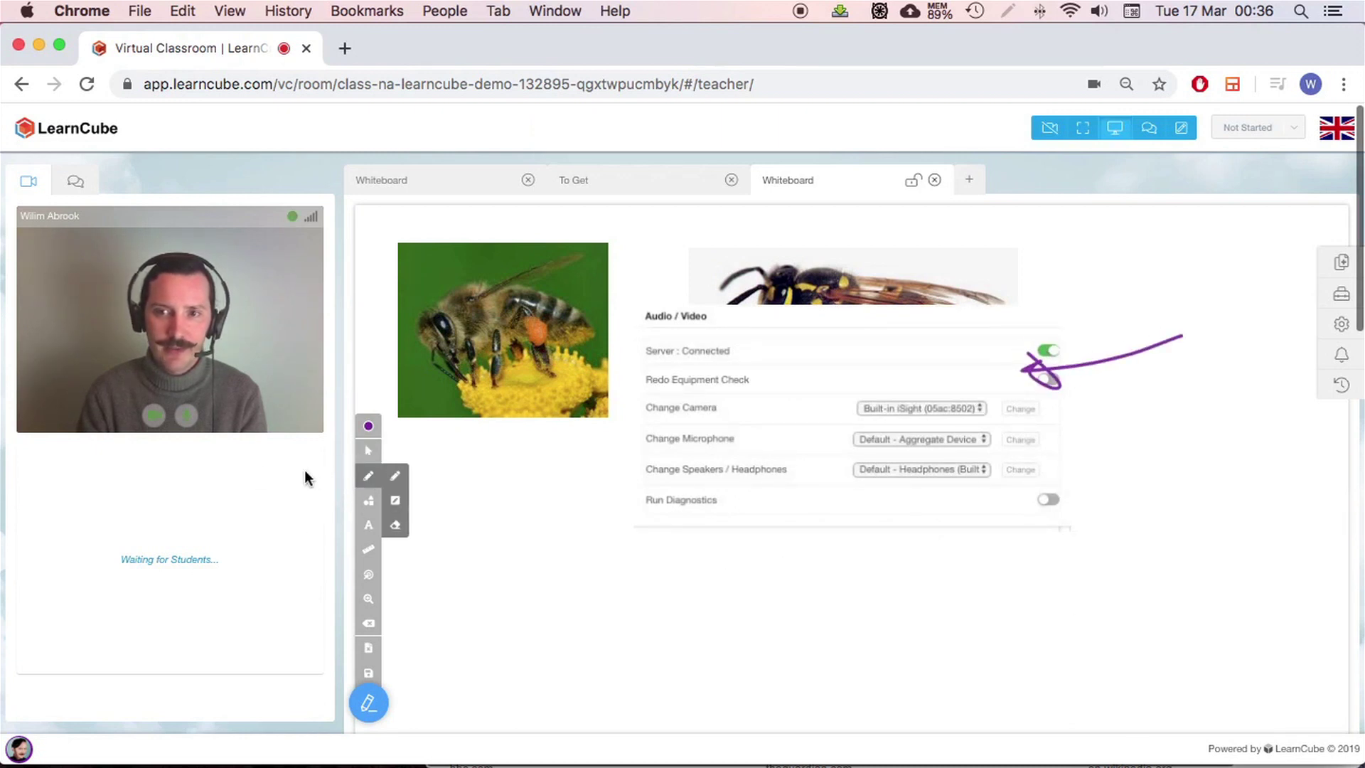
pyautogui.click(368, 450)
pyautogui.press('Delete')
pyautogui.click(1137, 353)
pyautogui.press('Delete')
# - Write the Mac screenshot shortcut in a text box below the bee and demonstrate a region capture
pyautogui.click(368, 525)
pyautogui.click(524, 494)
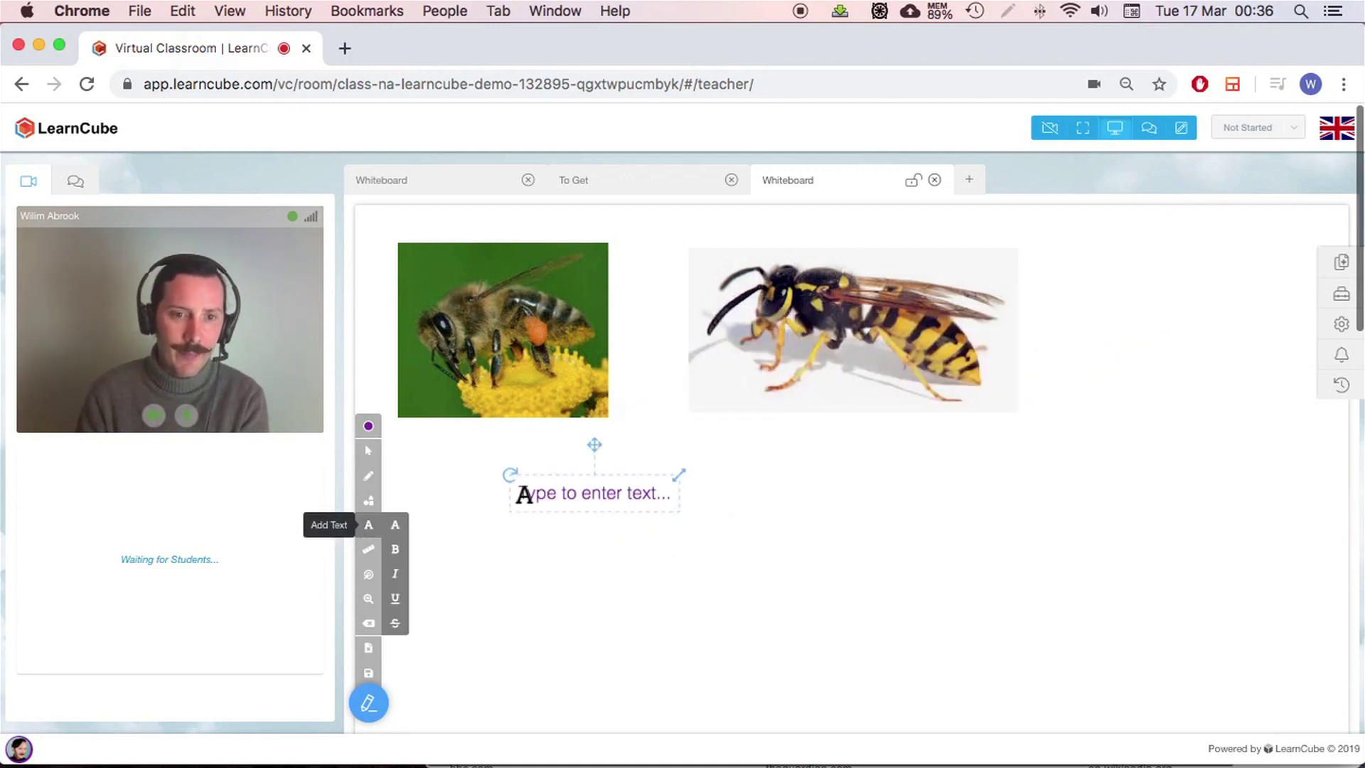
pyautogui.write('MAC - c')
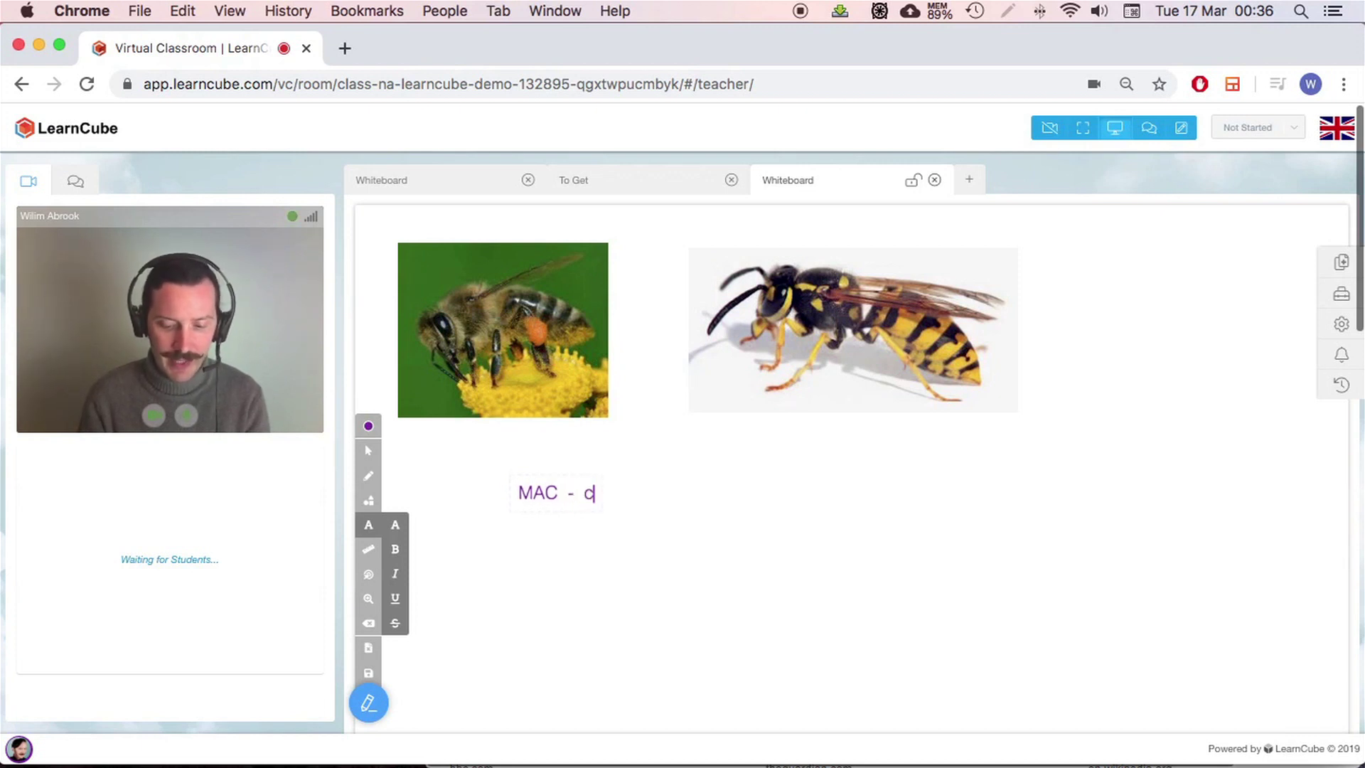
pyautogui.press('BackSpace')
pyautogui.press('BackSpace')
pyautogui.press('BackSpace')
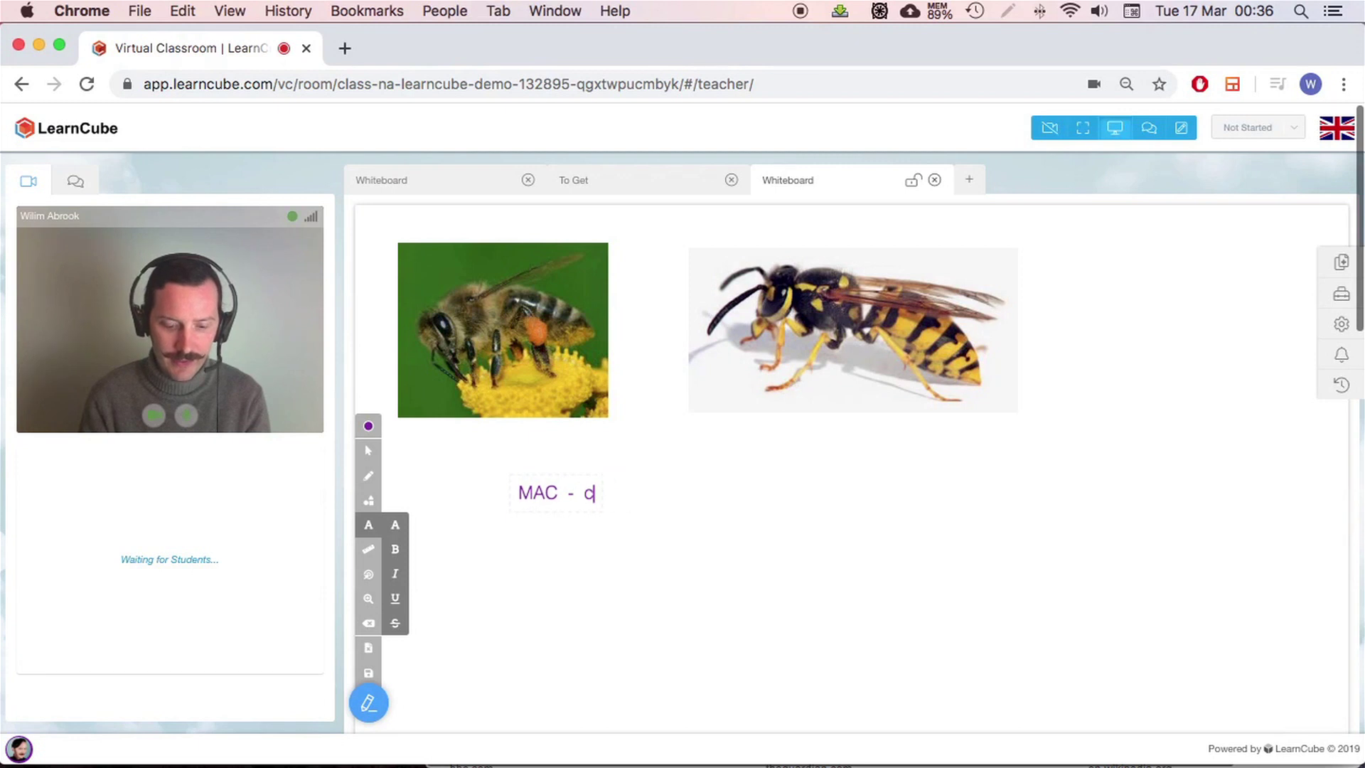
pyautogui.write('md + ')
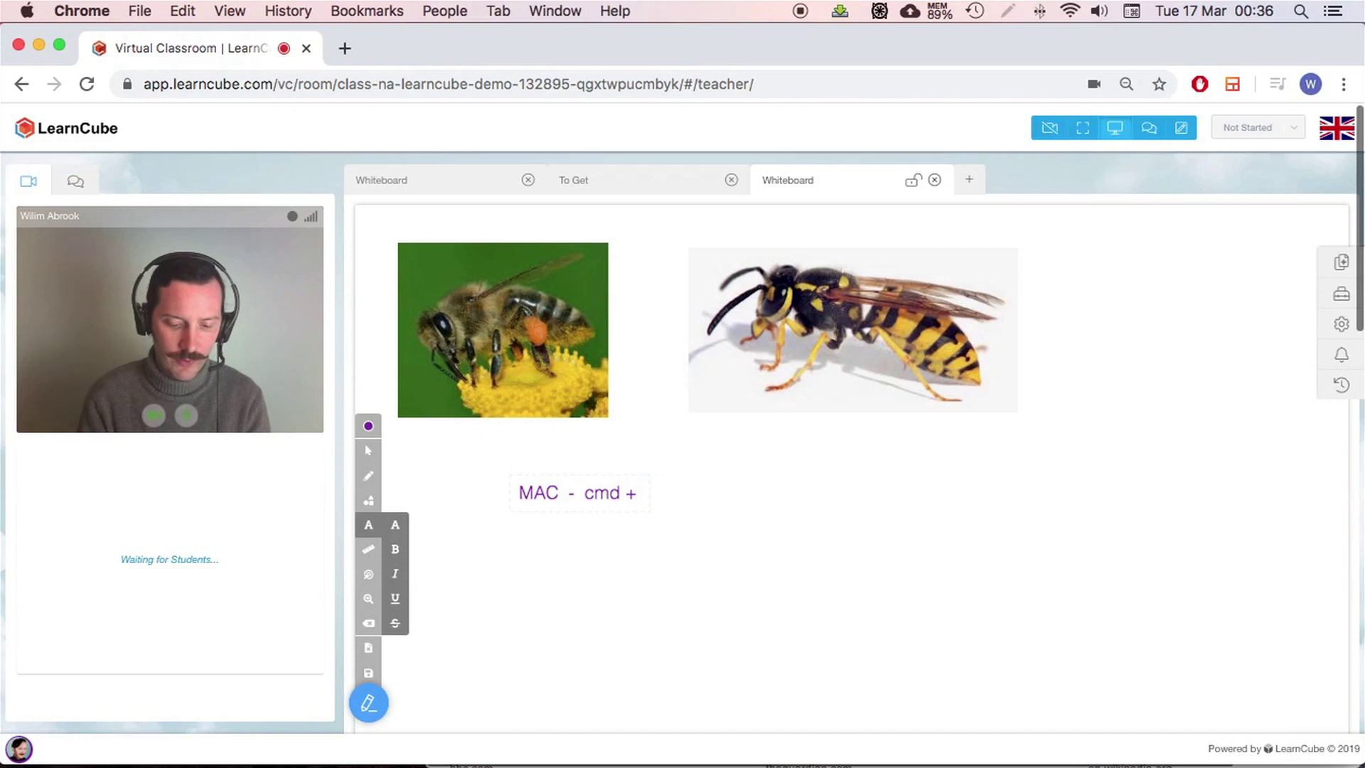
pyautogui.write('ctrl + SHIFT + 4')
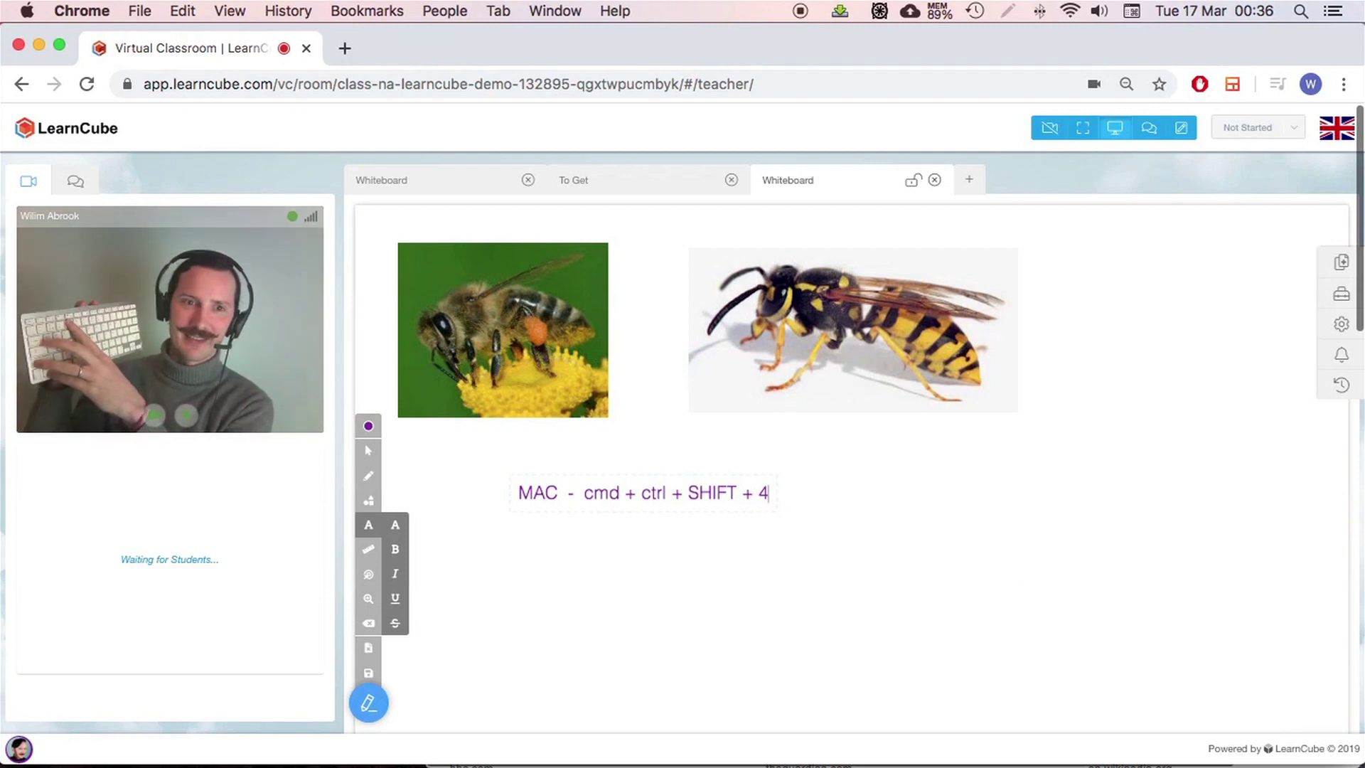
pyautogui.press('ctrl+shift+super+4')
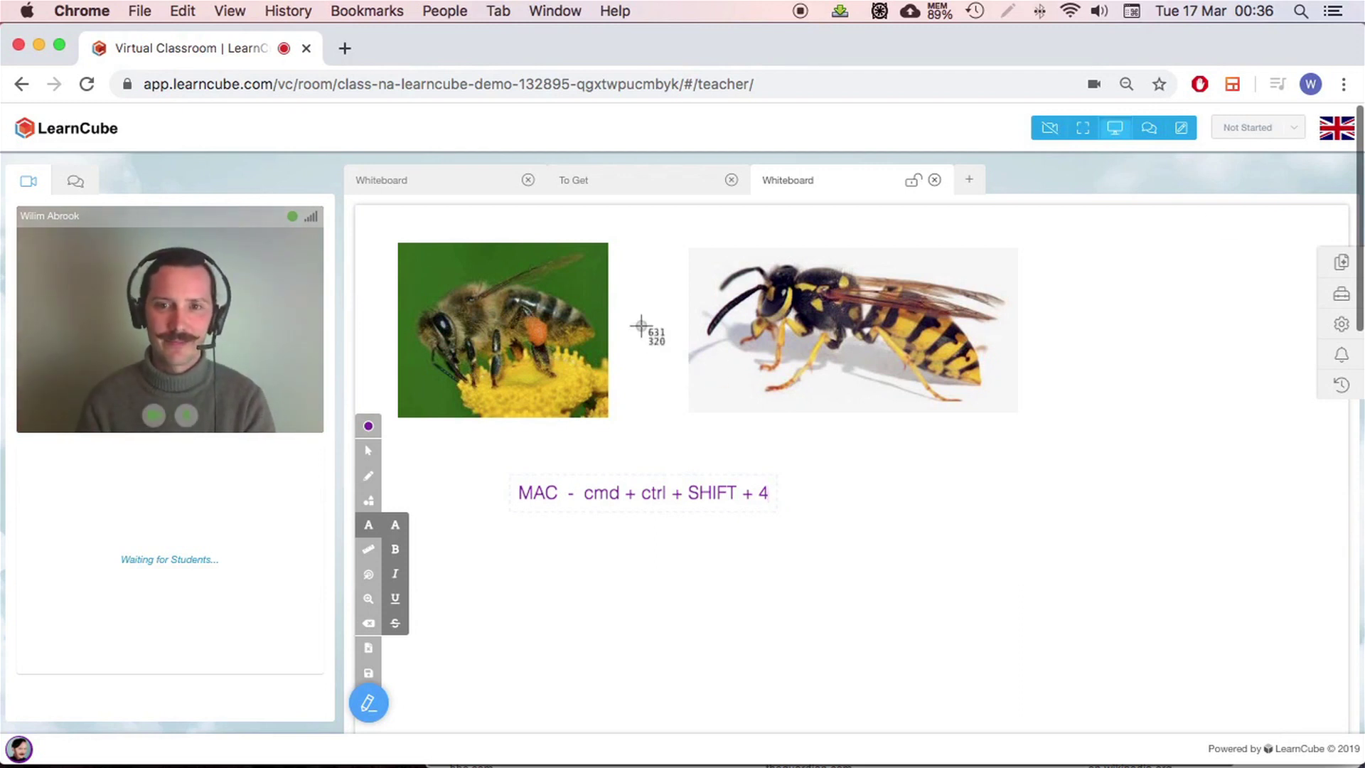
pyautogui.moveTo(640, 325); pyautogui.dragTo(1061, 581)
# - Add the Windows shortcut as a second line and enlarge the text to a much bigger size
pyautogui.click(737, 514)
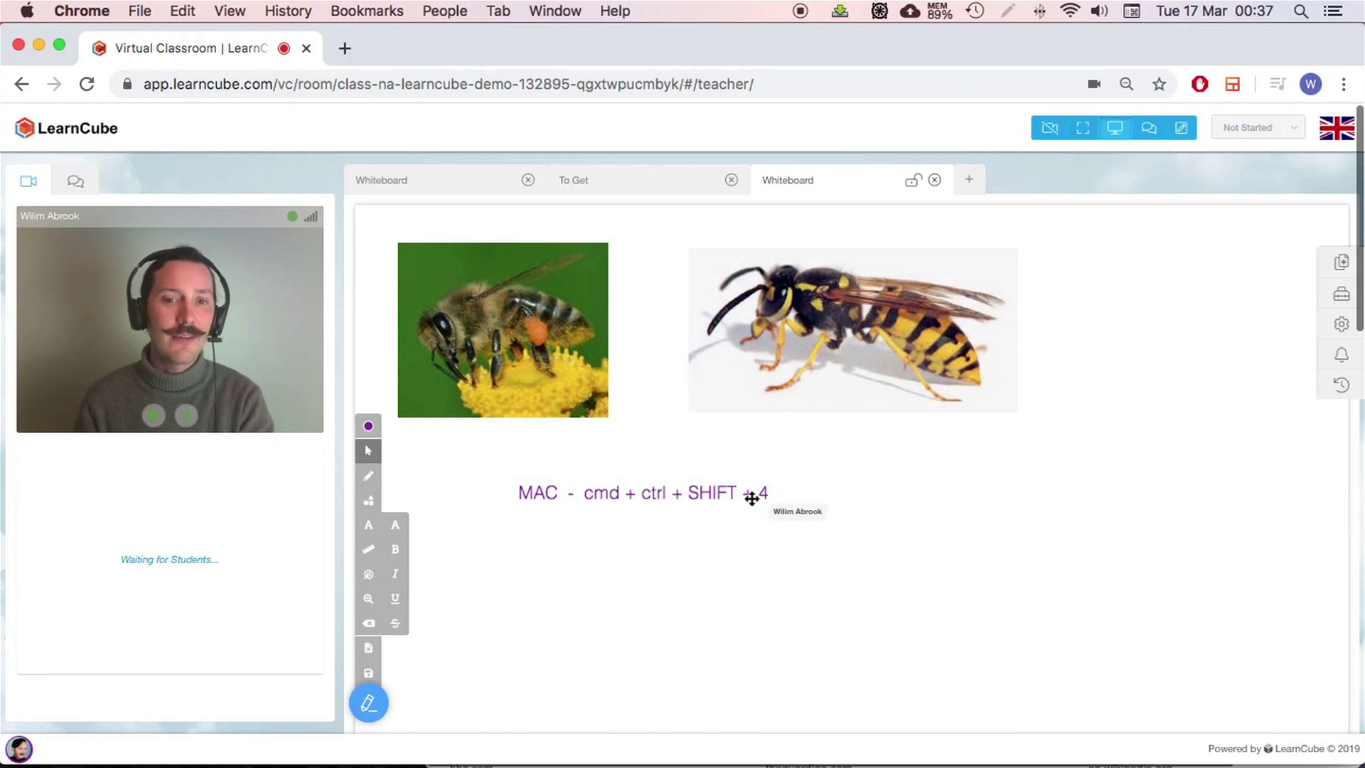
pyautogui.click(942, 537)
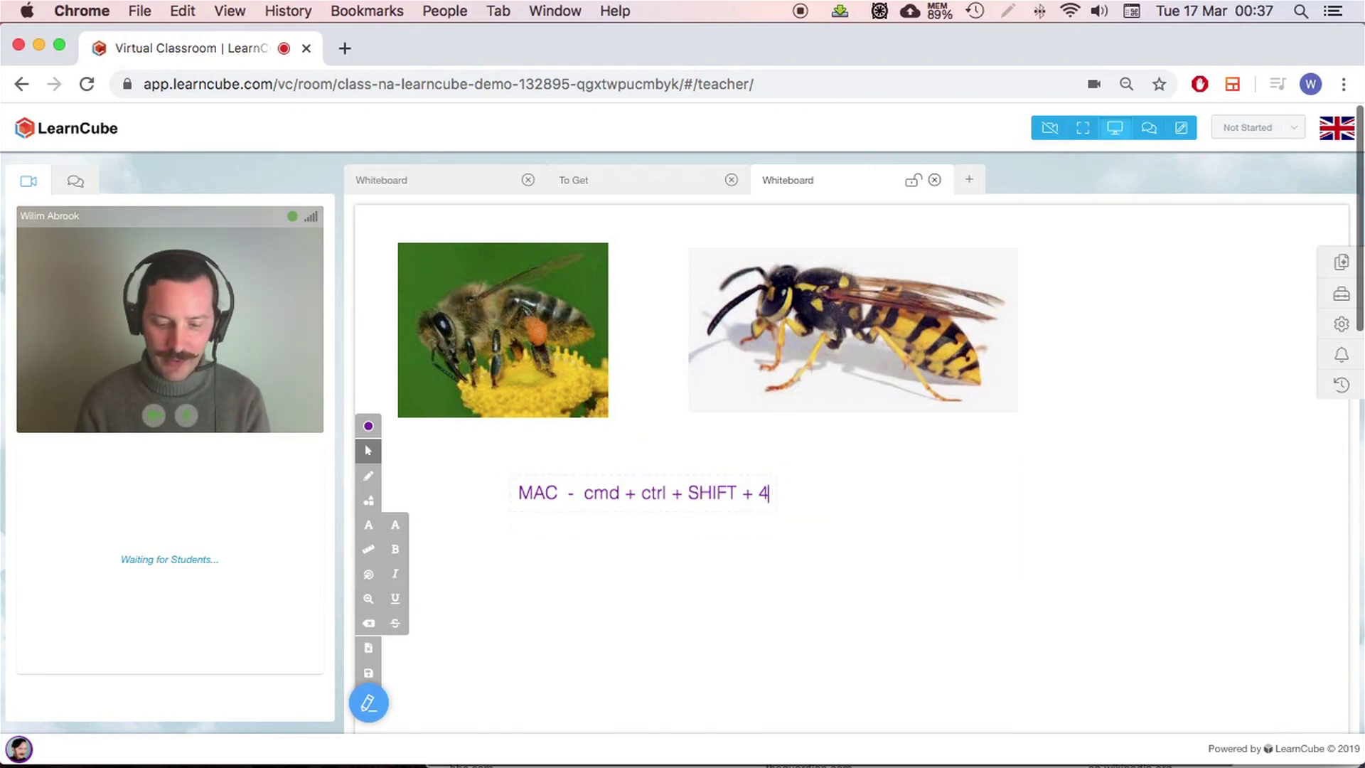
pyautogui.write('Wondows')
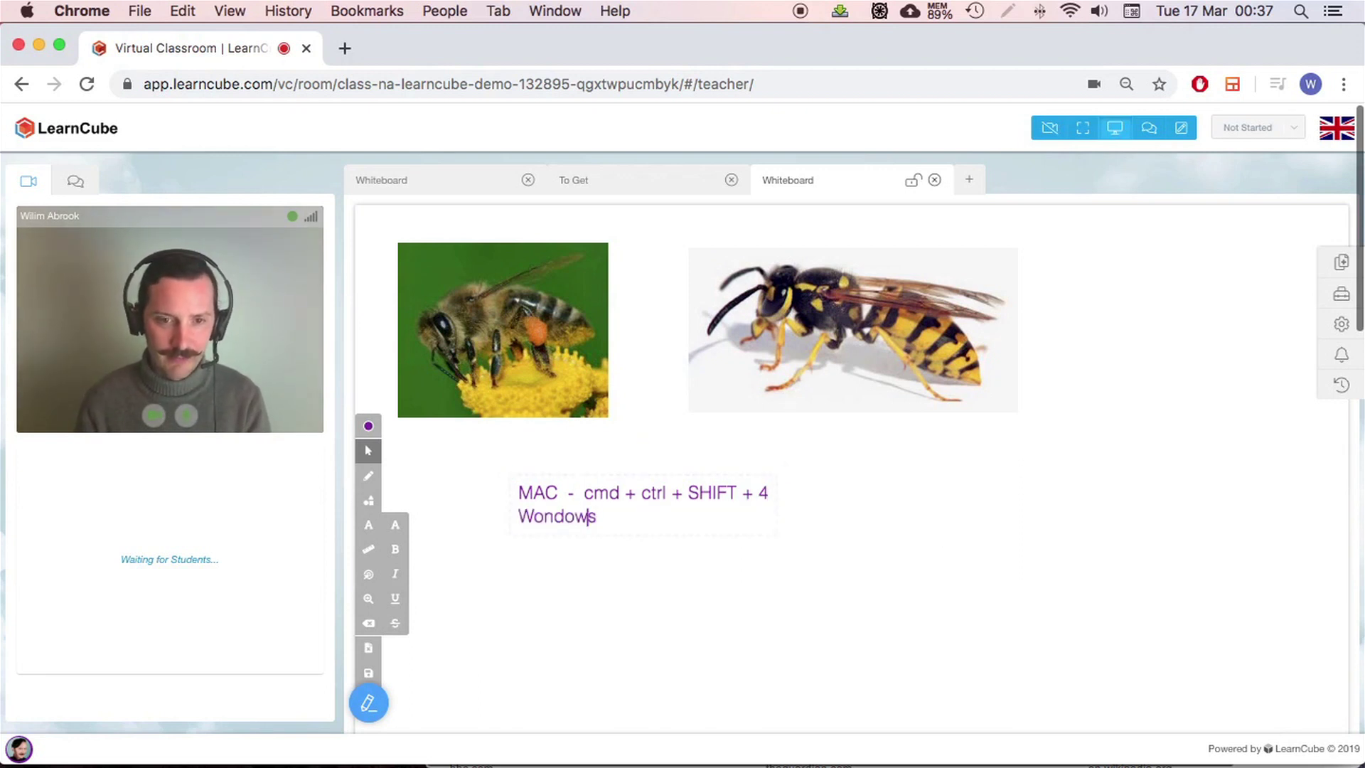
pyautogui.press('BackSpace')
pyautogui.write('i')
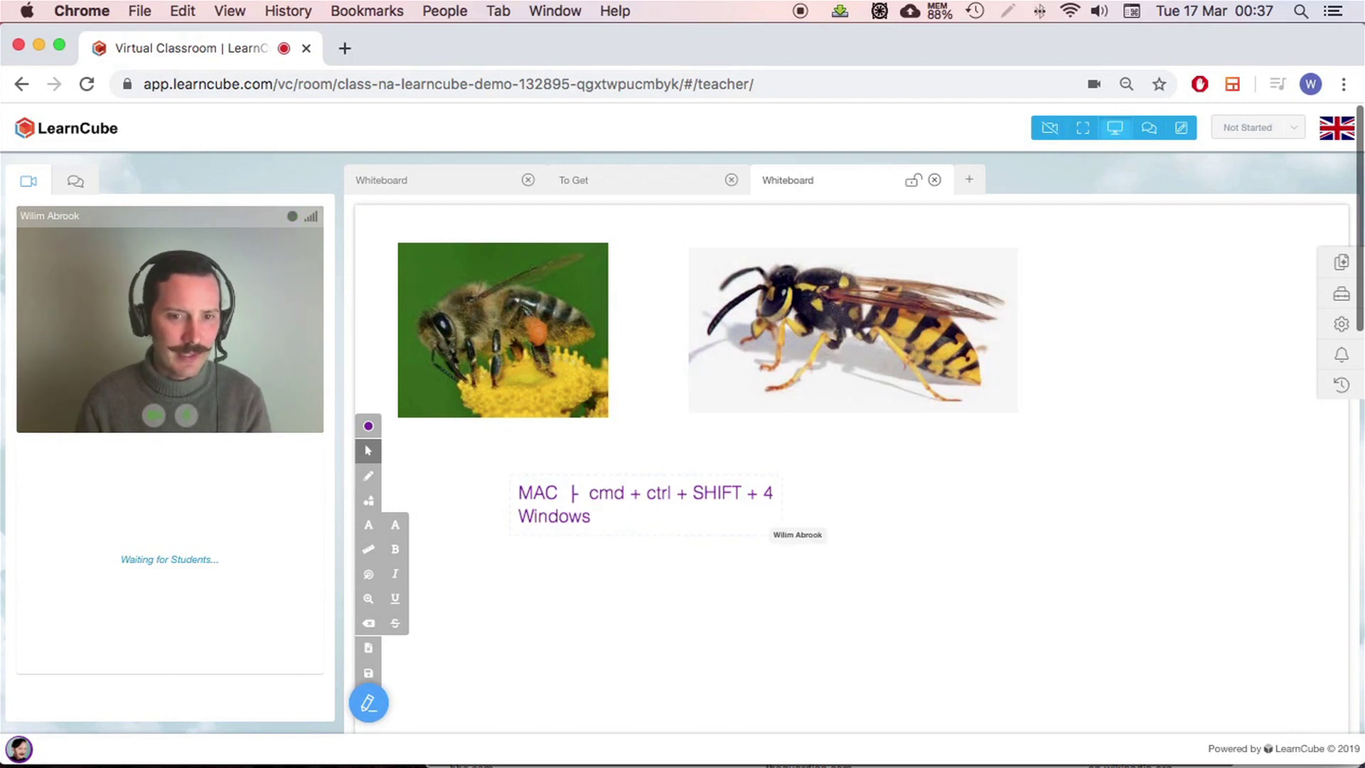
pyautogui.write('       -')
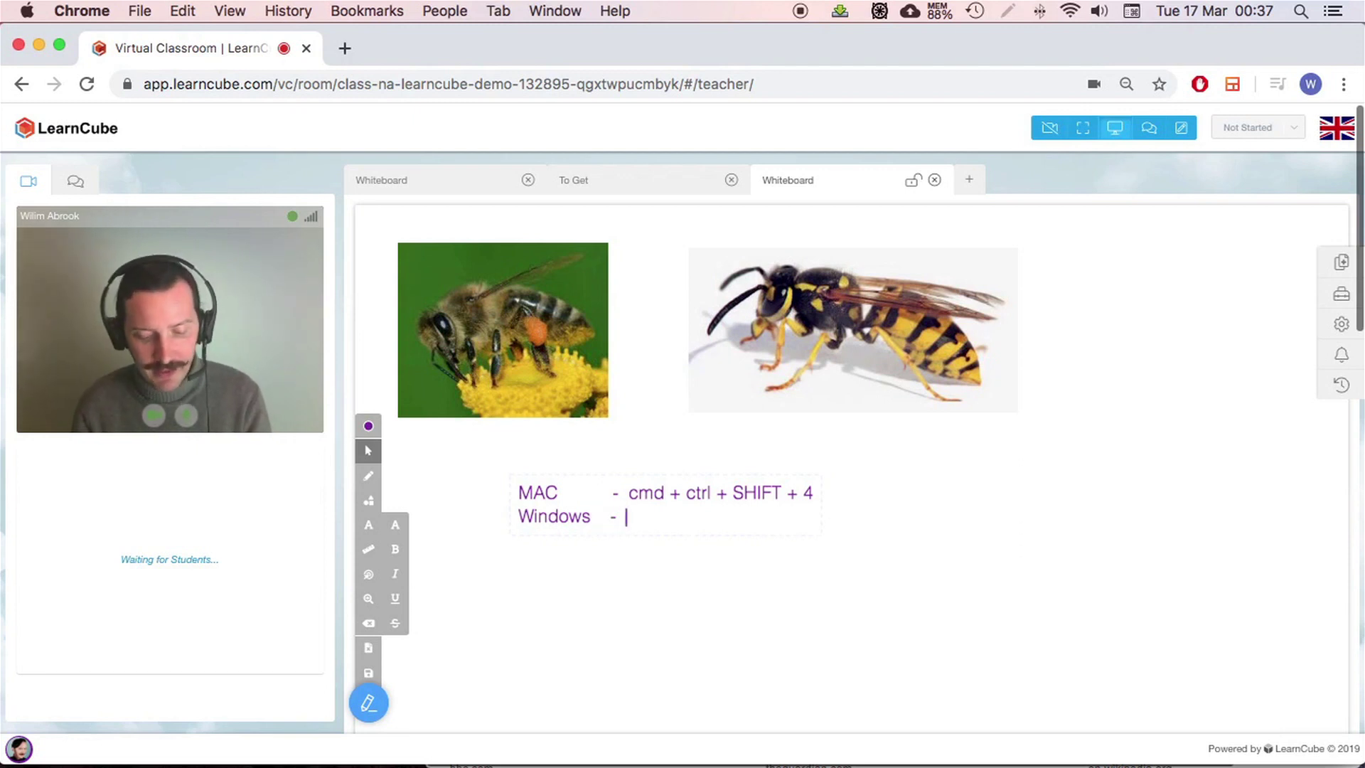
pyautogui.write('window + SHIFT + S')
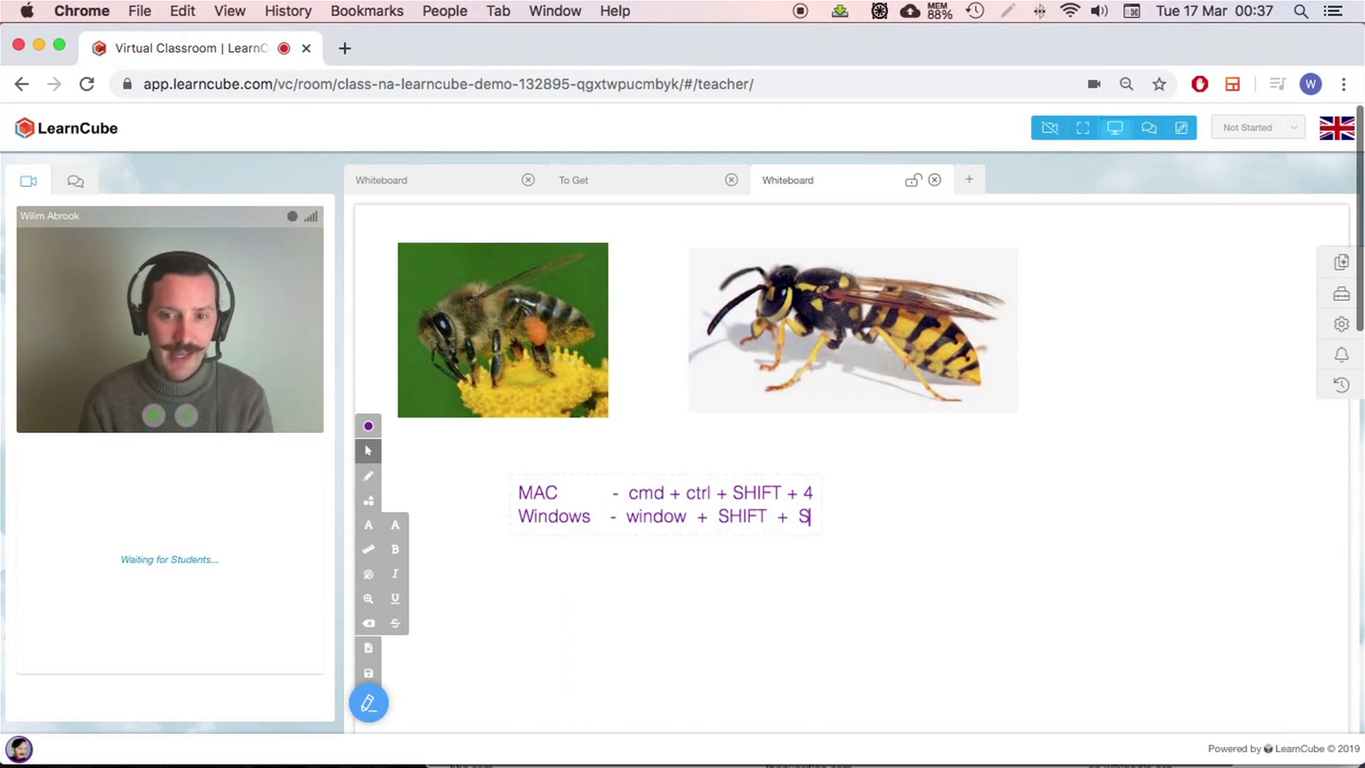
pyautogui.click(830, 475)
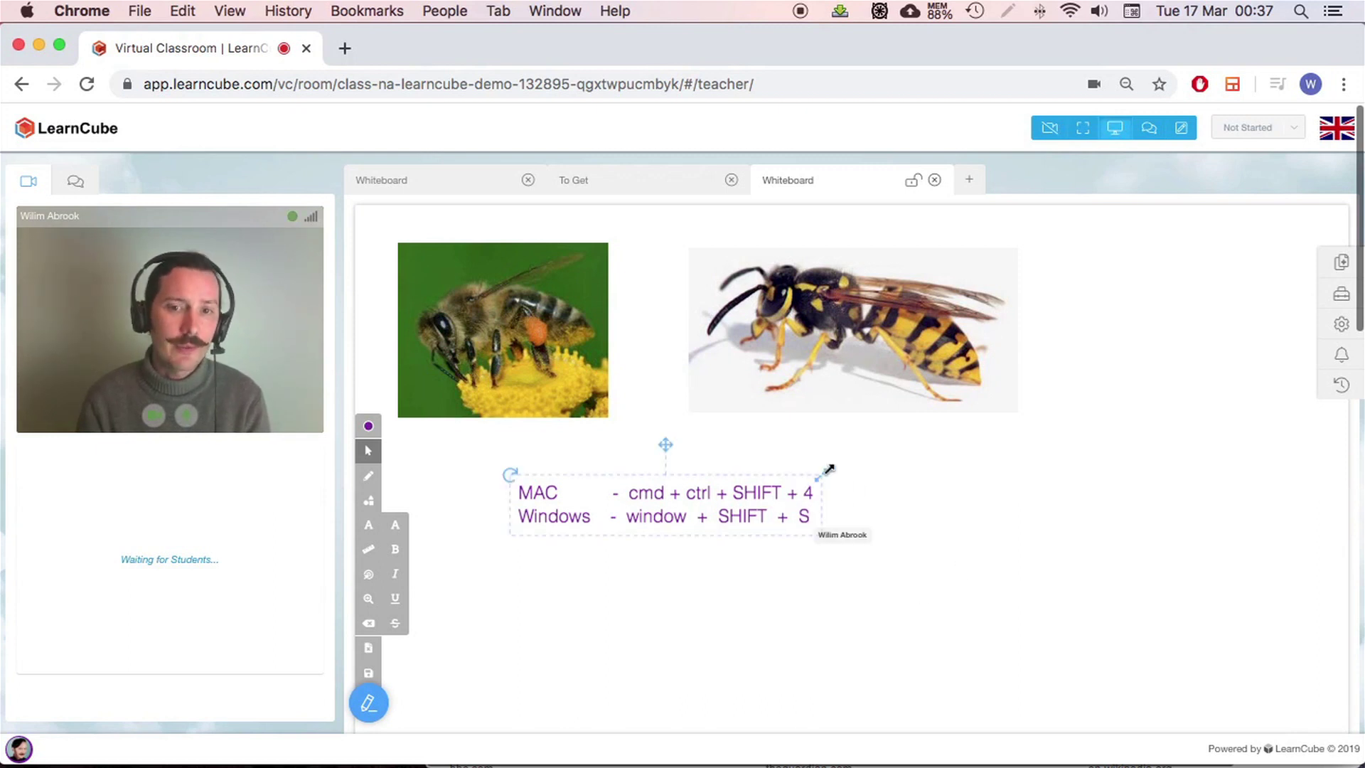
pyautogui.moveTo(829, 470); pyautogui.dragTo(1182, 458)
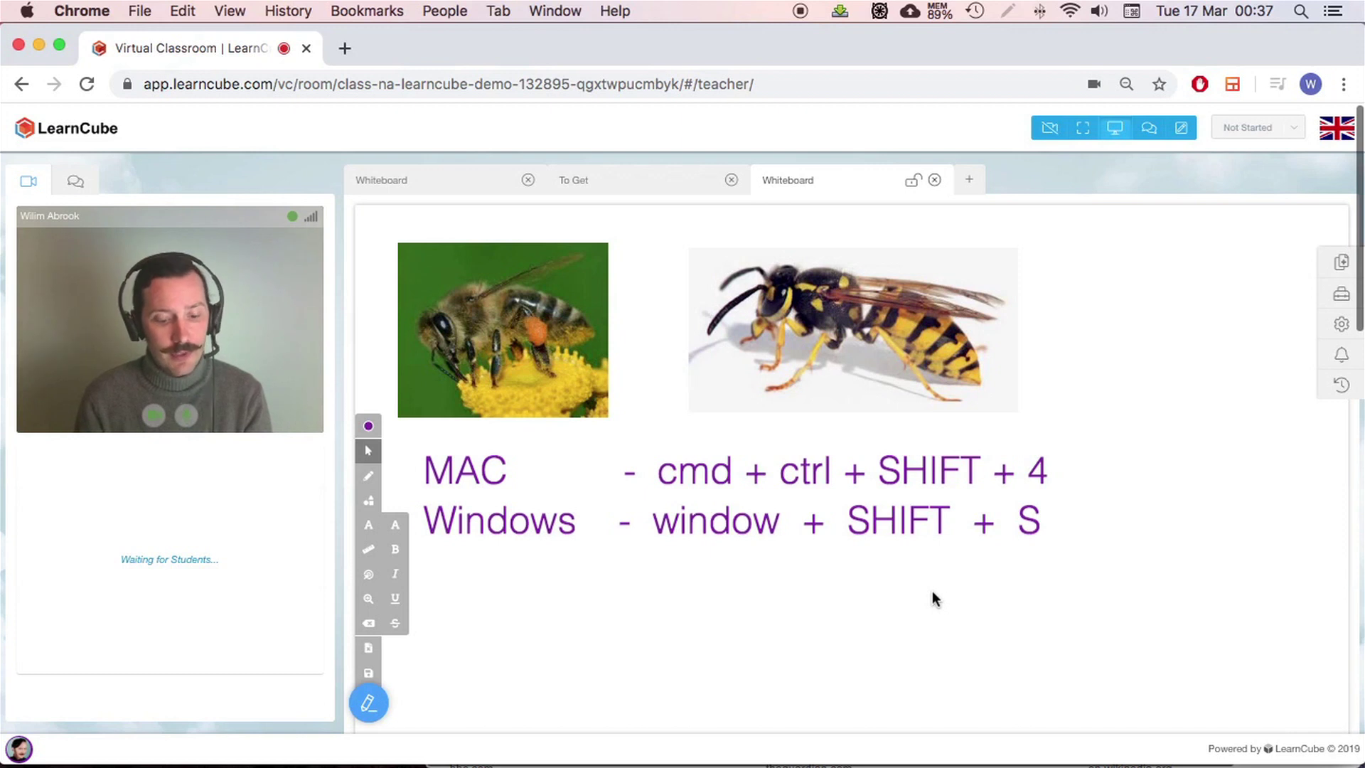
pyautogui.press('ctrl+shift+super+4')
pyautogui.moveTo(523, 209); pyautogui.dragTo(1021, 524)
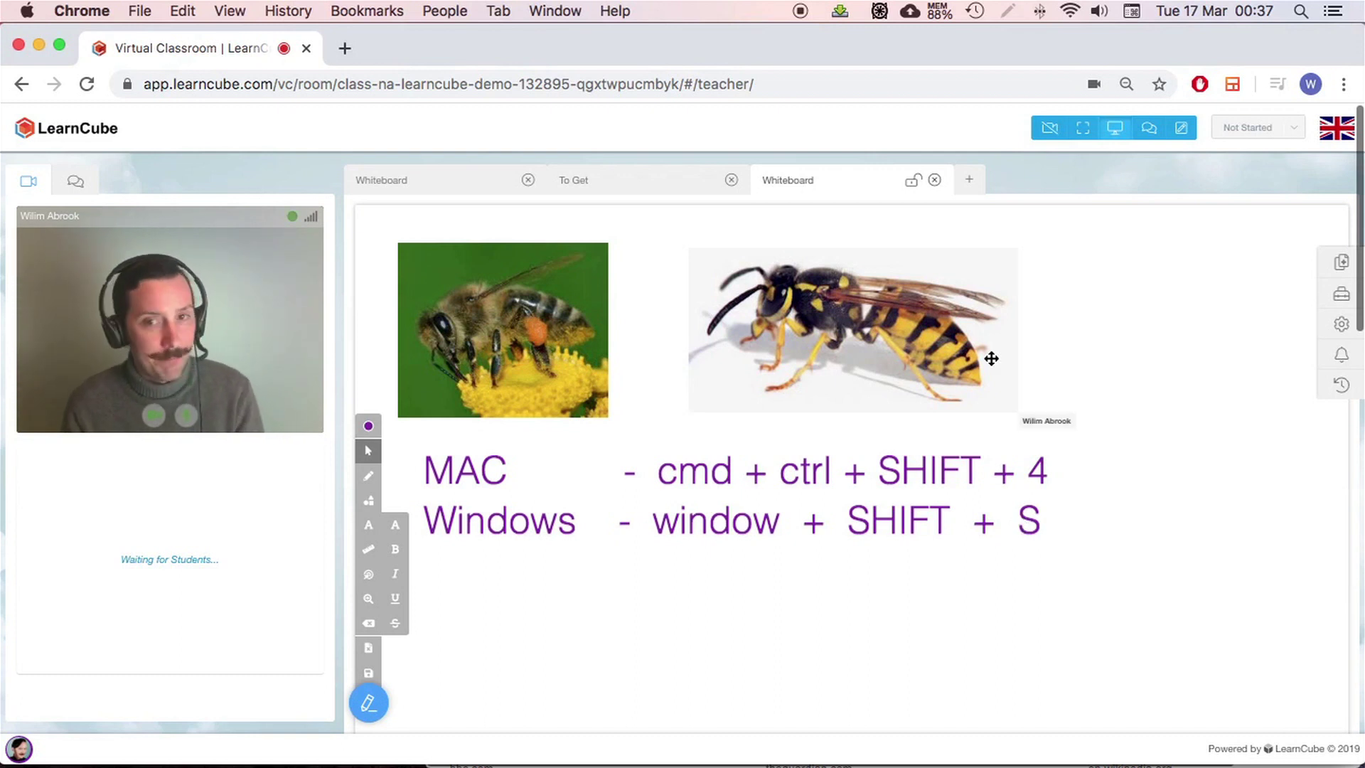
# - On a new whiteboard, draw the stick figure's head, body with legs, and arms
pyautogui.click(970, 182)
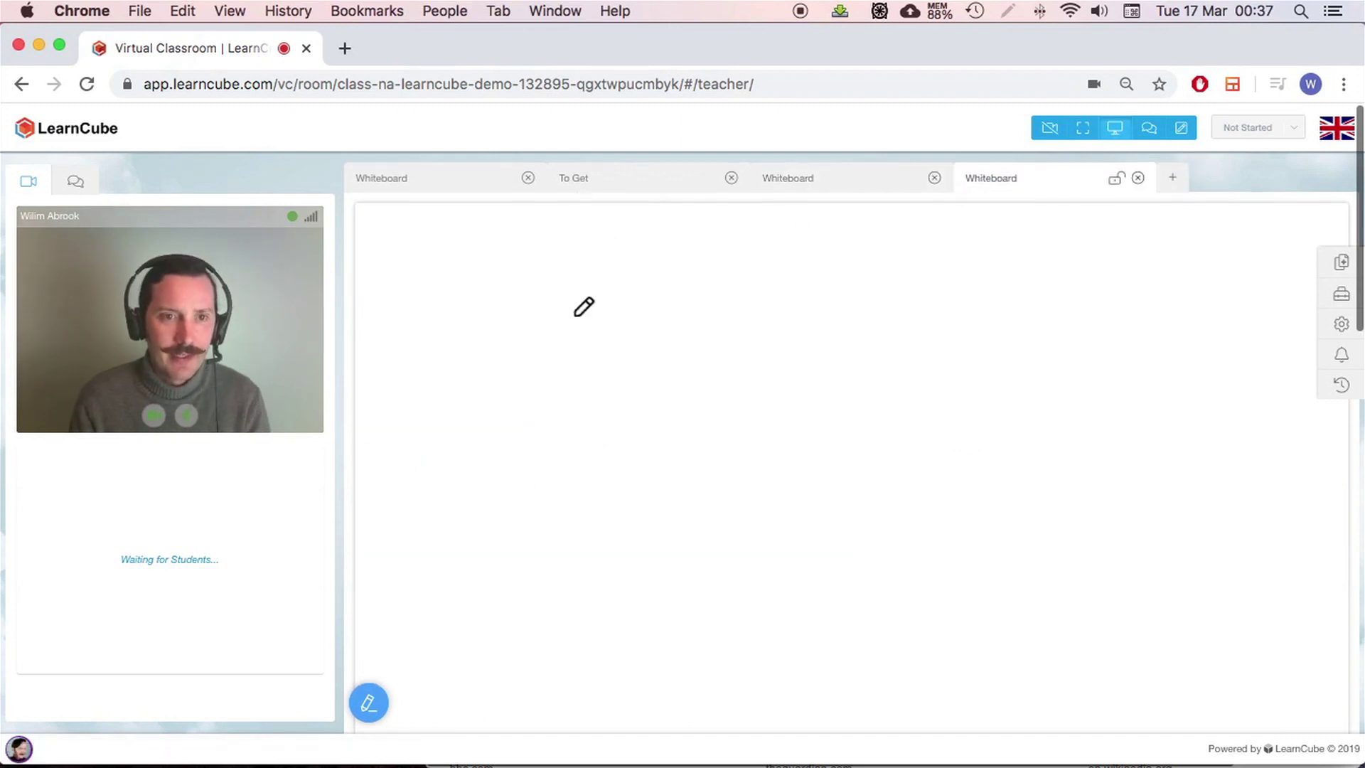
pyautogui.moveTo(574, 310); pyautogui.dragTo(556, 460)
pyautogui.moveTo(573, 375); pyautogui.dragTo(599, 449)
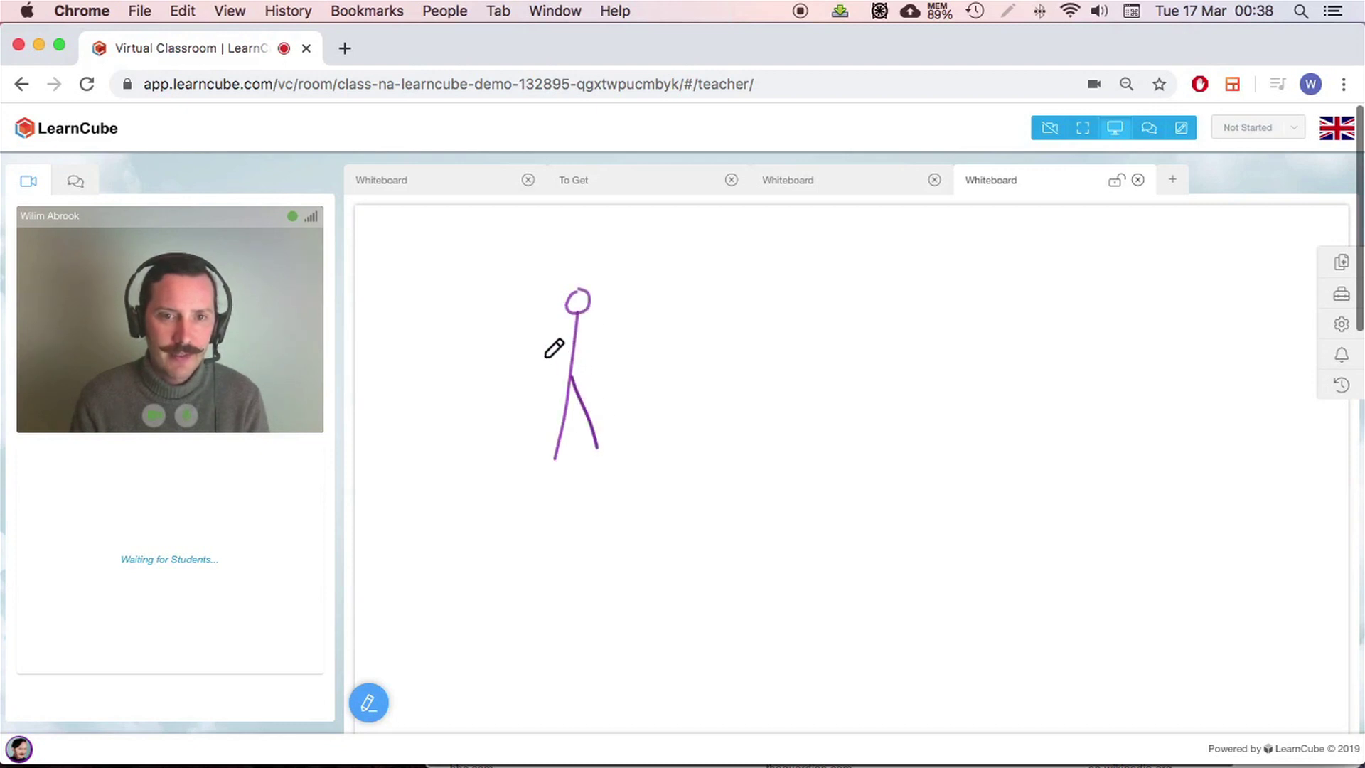
pyautogui.moveTo(529, 340)
pyautogui.mouseDown()
pyautogui.moveTo(574, 326)
pyautogui.moveTo(603, 342)
pyautogui.mouseUp()
# - Drag the leg, body, arm and head strokes together so the figure is joined
pyautogui.click(368, 703)
pyautogui.click(368, 450)
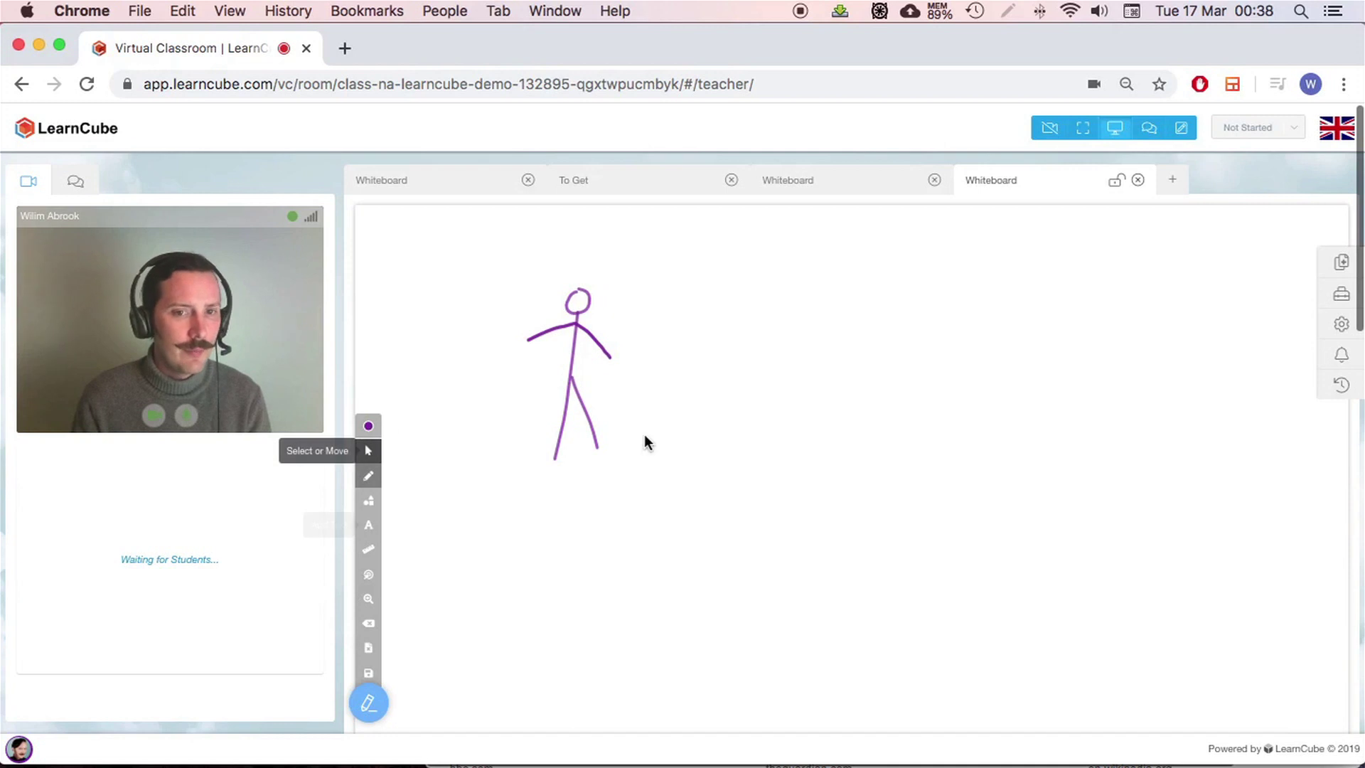
pyautogui.moveTo(597, 421); pyautogui.dragTo(834, 448)
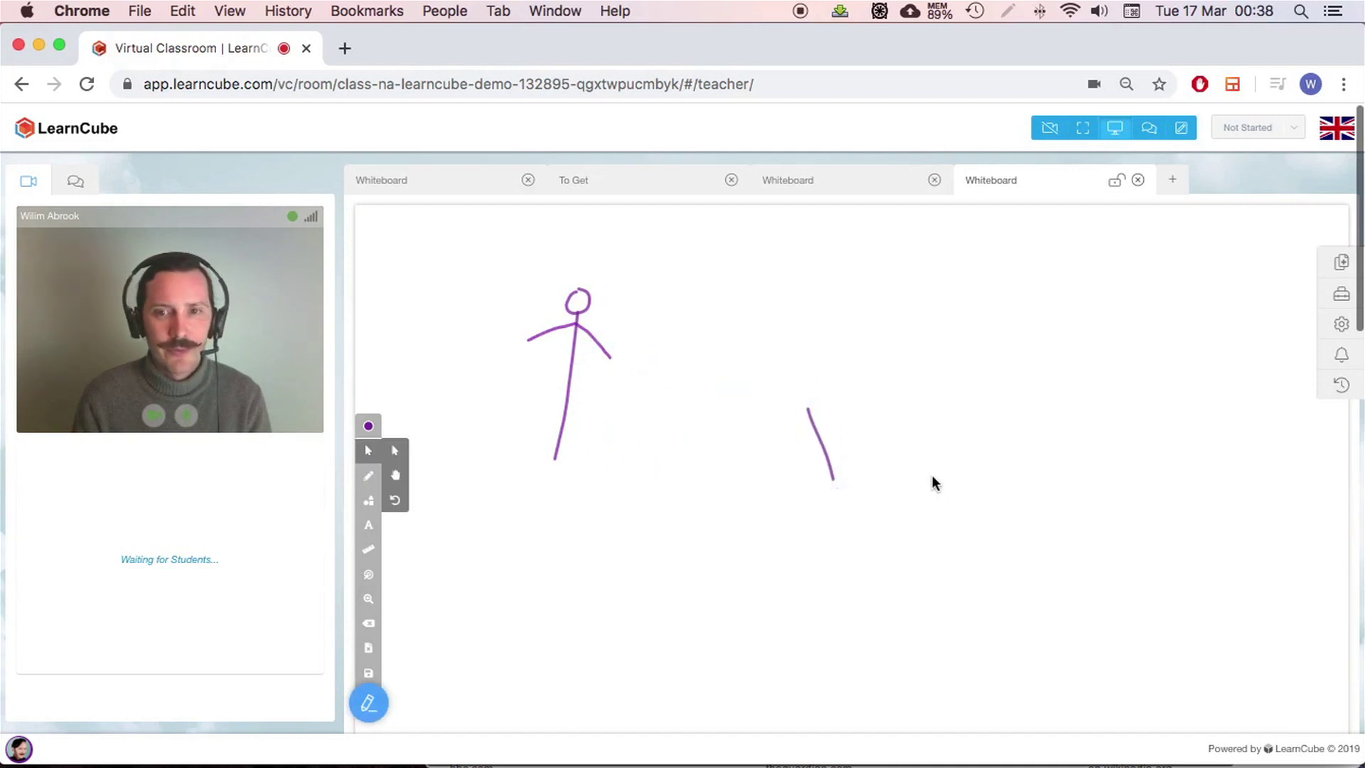
pyautogui.moveTo(564, 391); pyautogui.dragTo(804, 427)
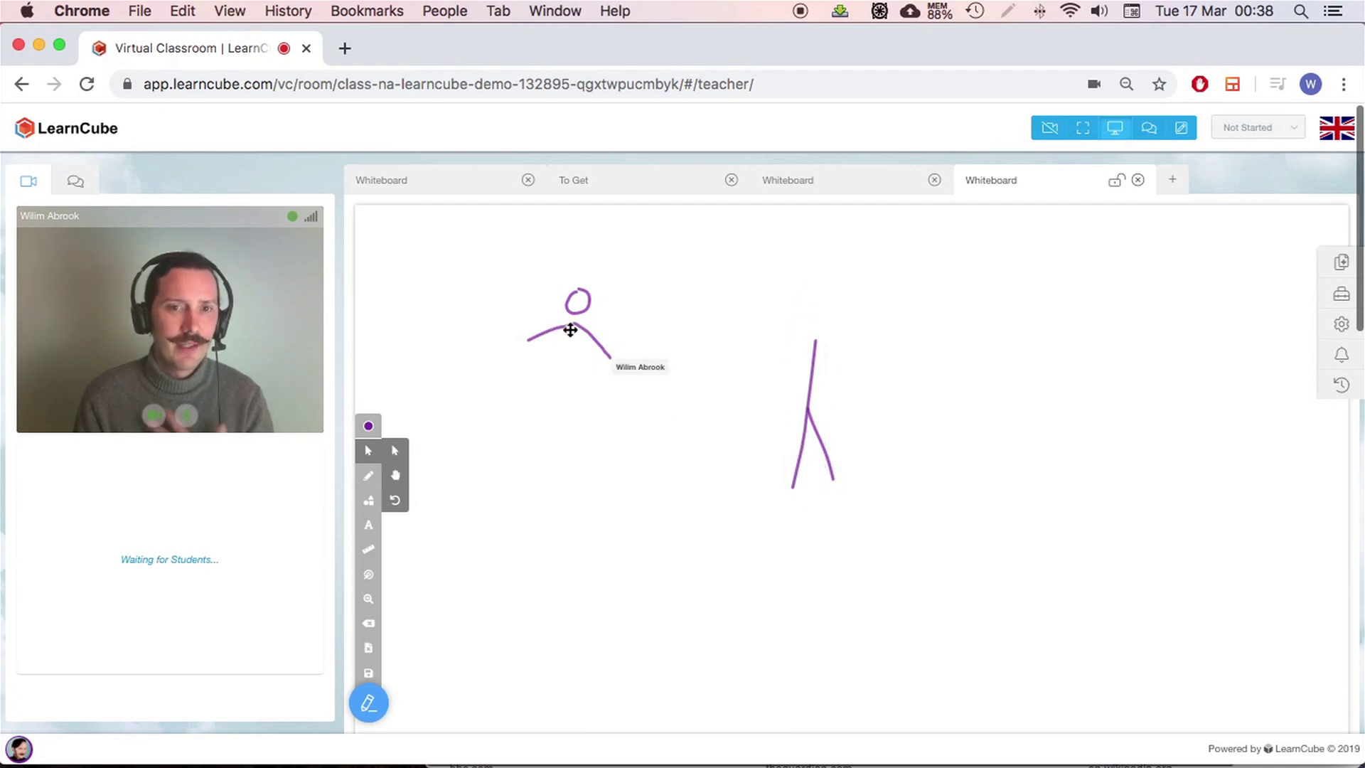
pyautogui.moveTo(567, 329); pyautogui.dragTo(808, 368)
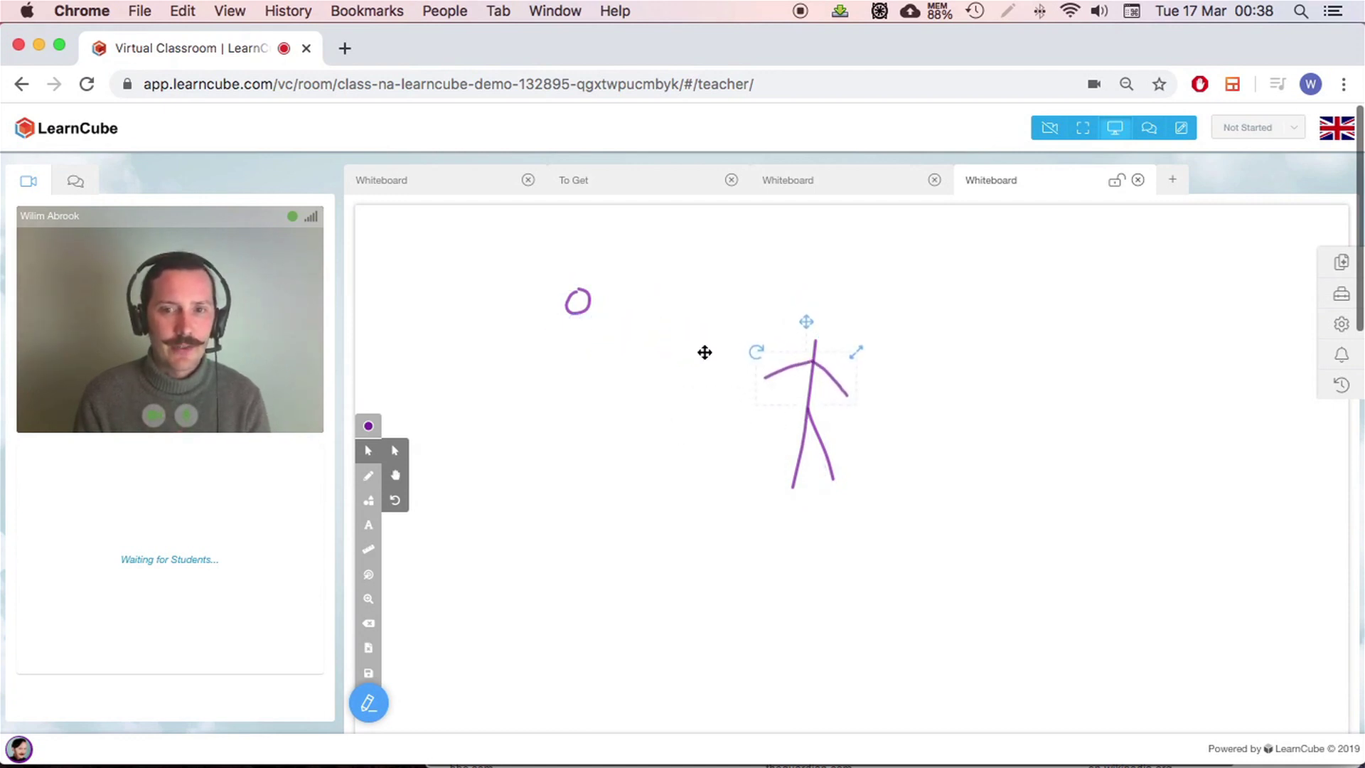
pyautogui.click(579, 302)
pyautogui.moveTo(789, 271); pyautogui.dragTo(814, 271)
pyautogui.click(982, 367)
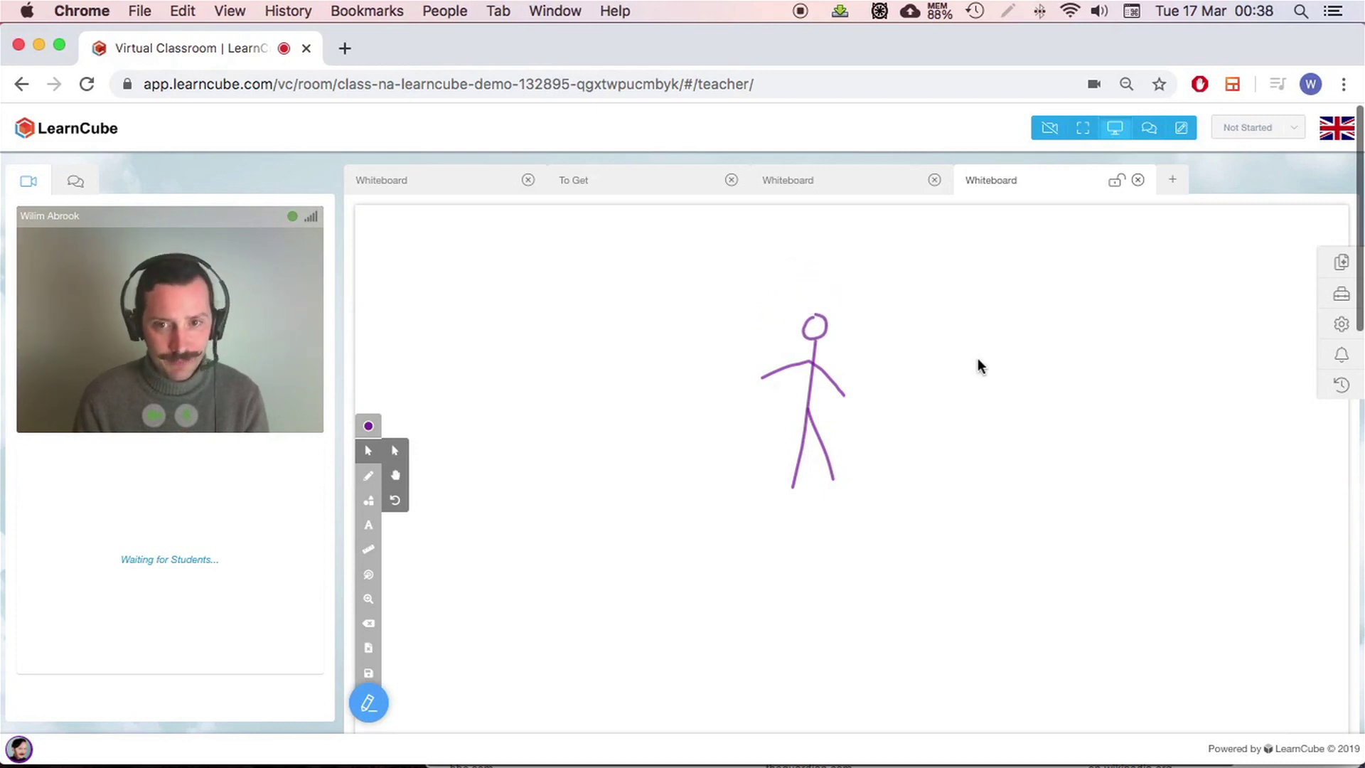
# - Select the whole stick figure and move it further left on the whiteboard
pyautogui.moveTo(875, 289); pyautogui.dragTo(761, 497)
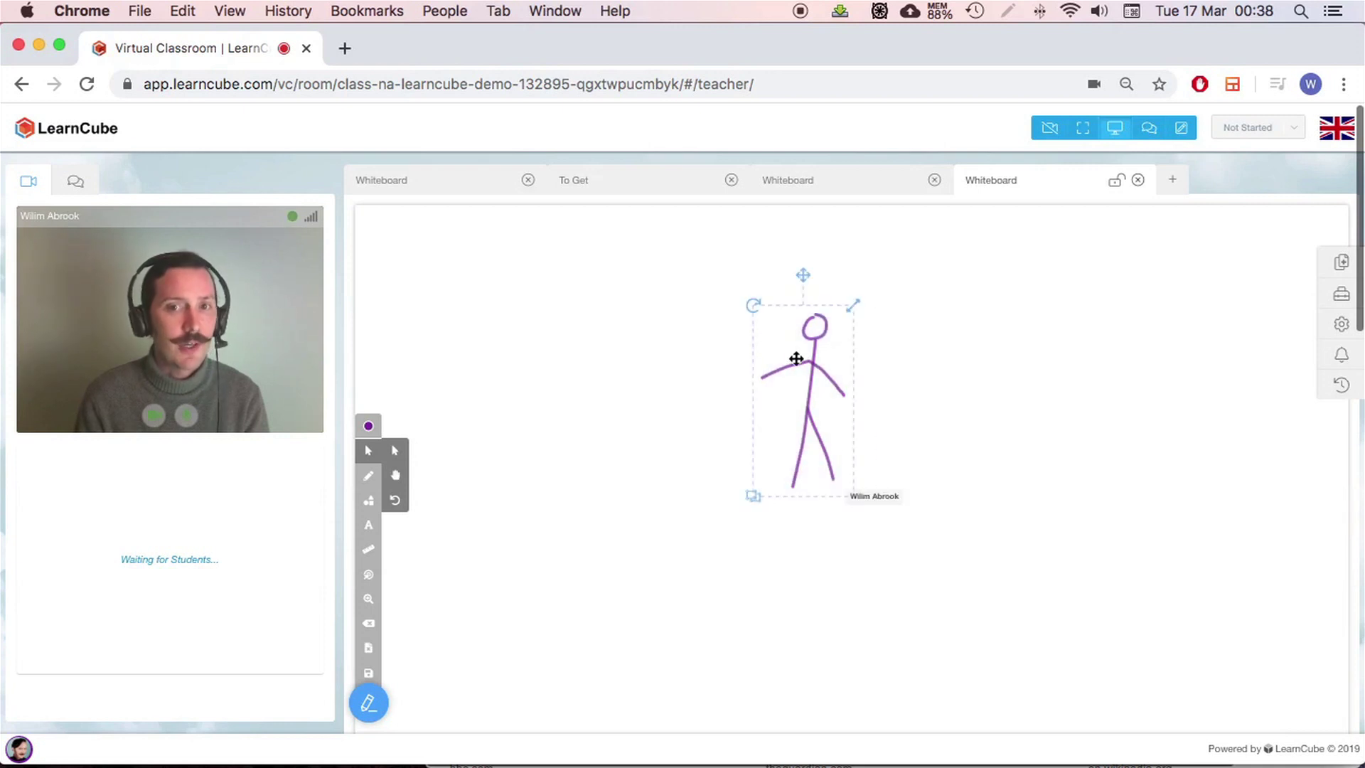
pyautogui.moveTo(751, 309)
pyautogui.mouseDown()
pyautogui.moveTo(714, 348)
pyautogui.moveTo(746, 308)
pyautogui.moveTo(555, 375)
pyautogui.mouseUp()
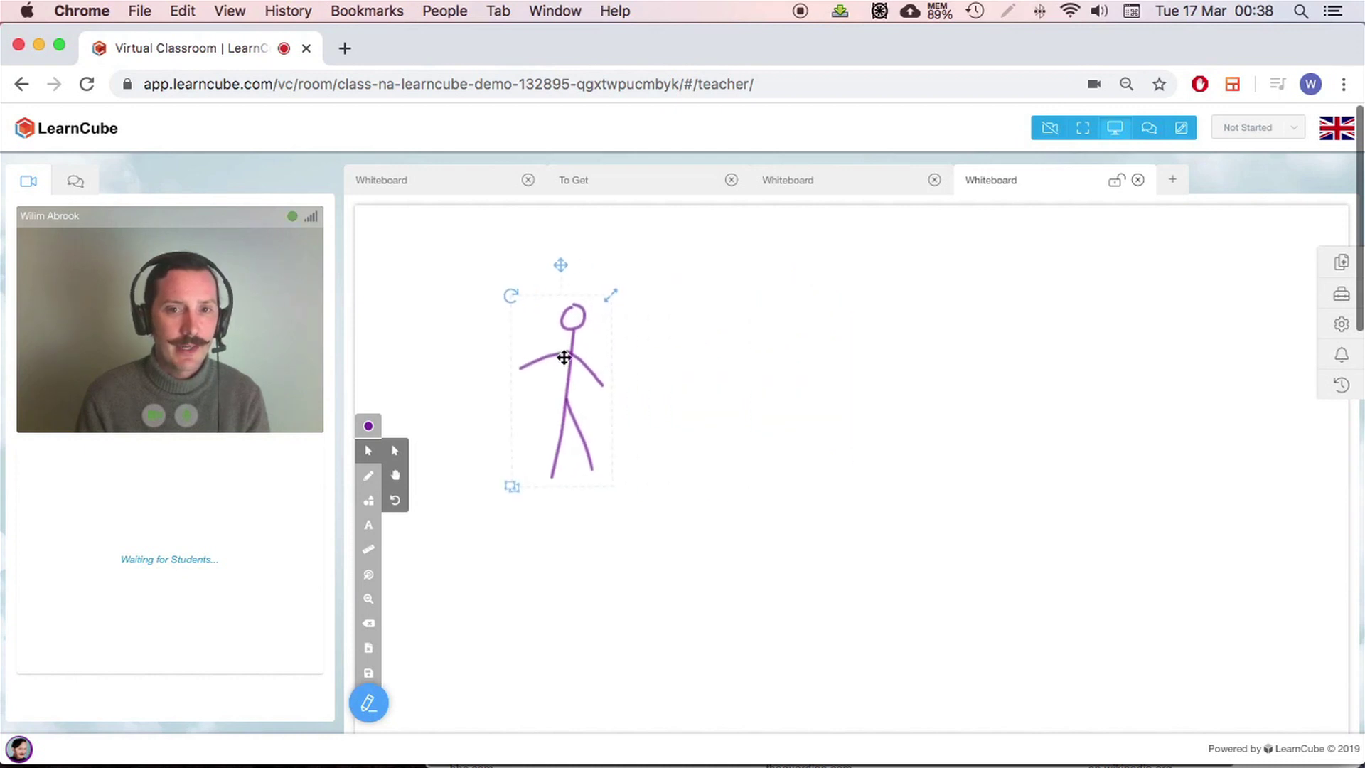
pyautogui.click(536, 576)
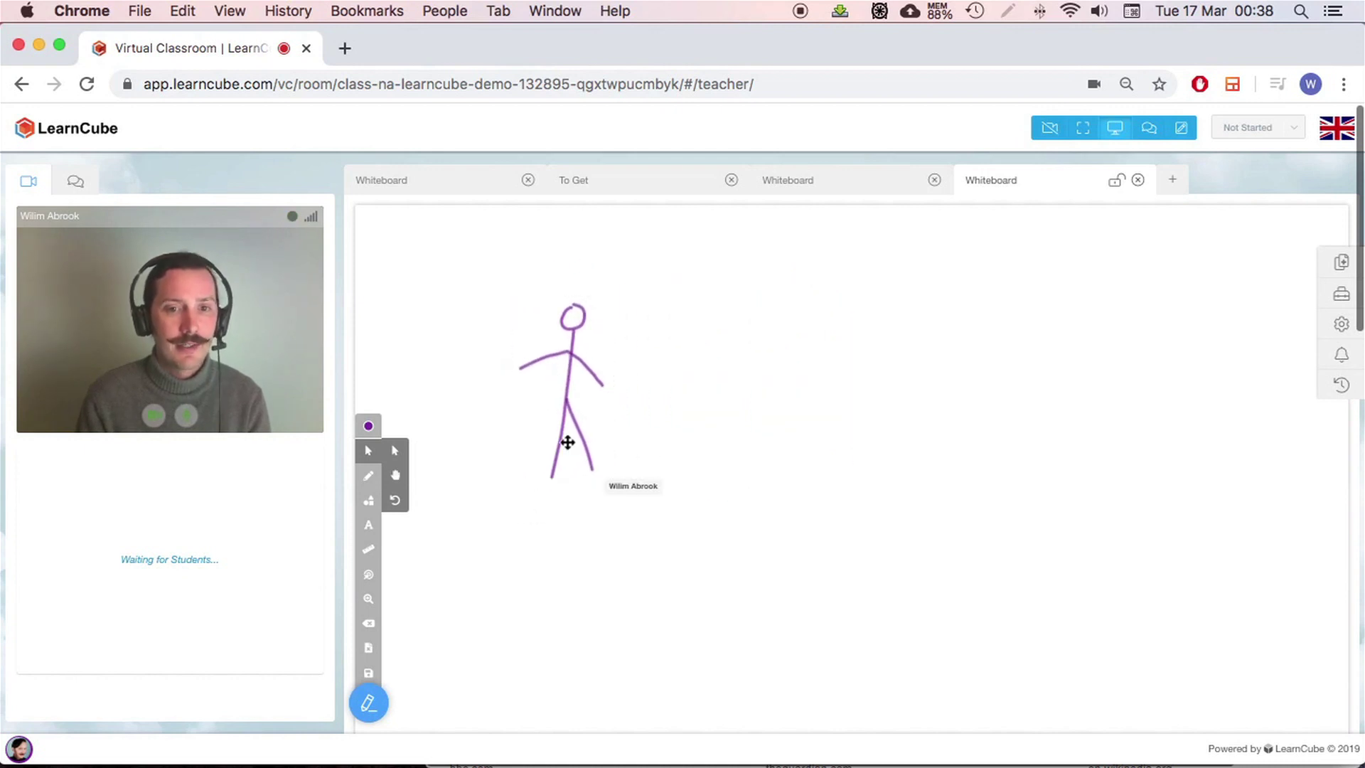
pyautogui.click(563, 445)
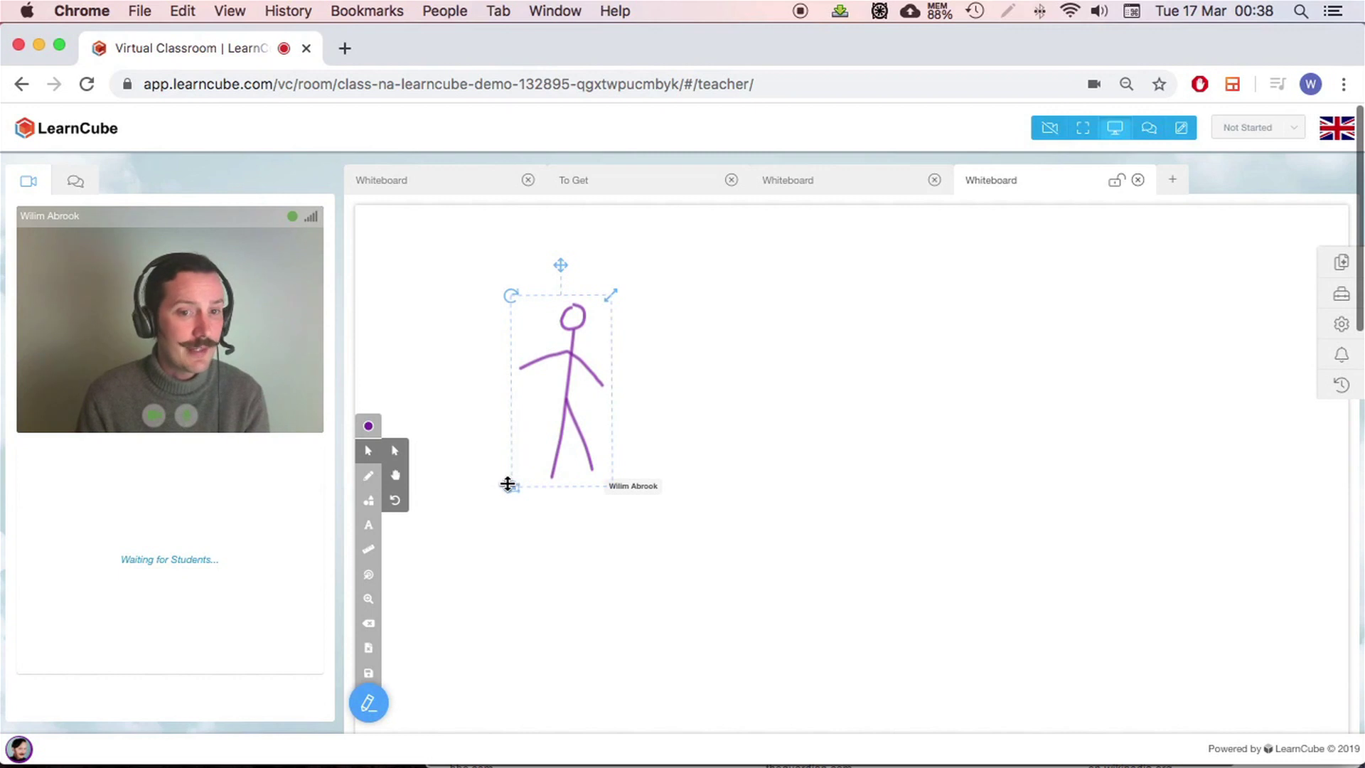
pyautogui.click(508, 485)
pyautogui.click(572, 450)
pyautogui.click(570, 545)
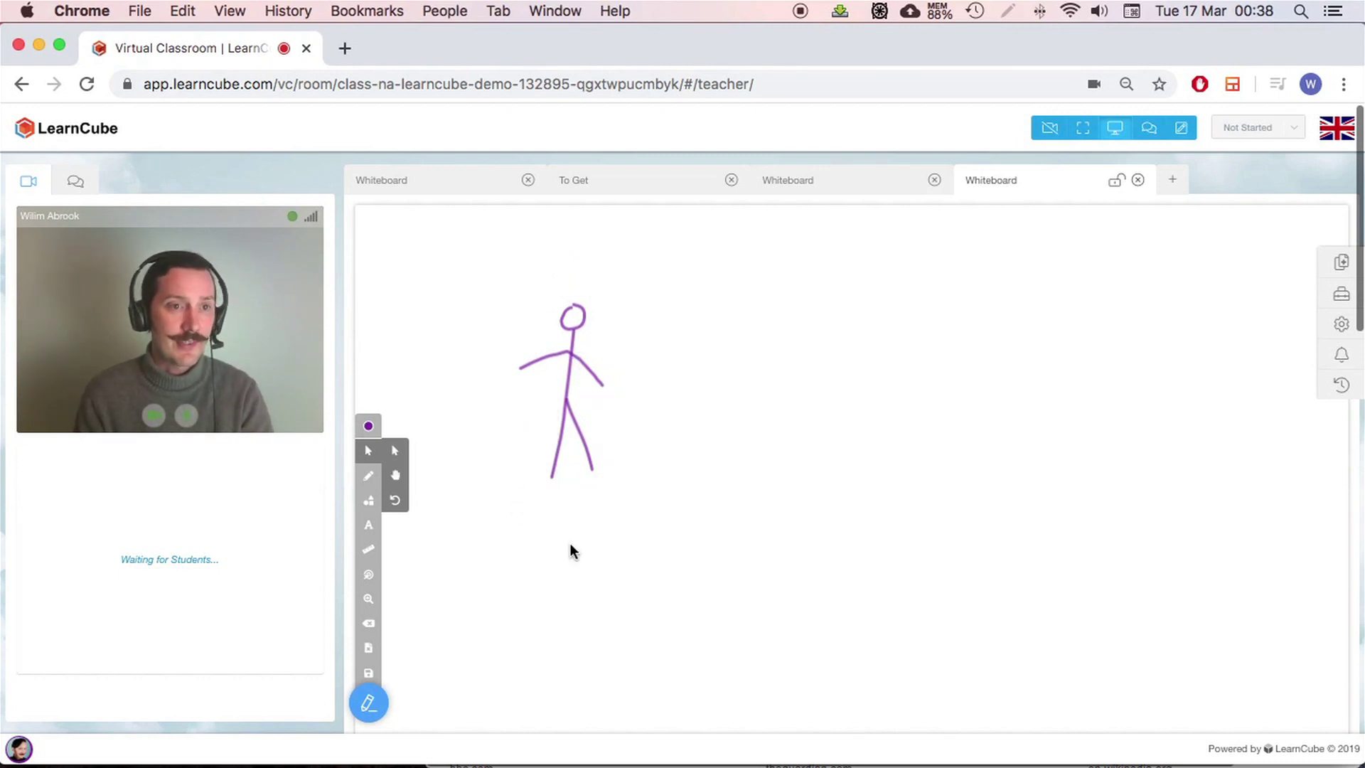
pyautogui.moveTo(643, 527); pyautogui.dragTo(550, 433)
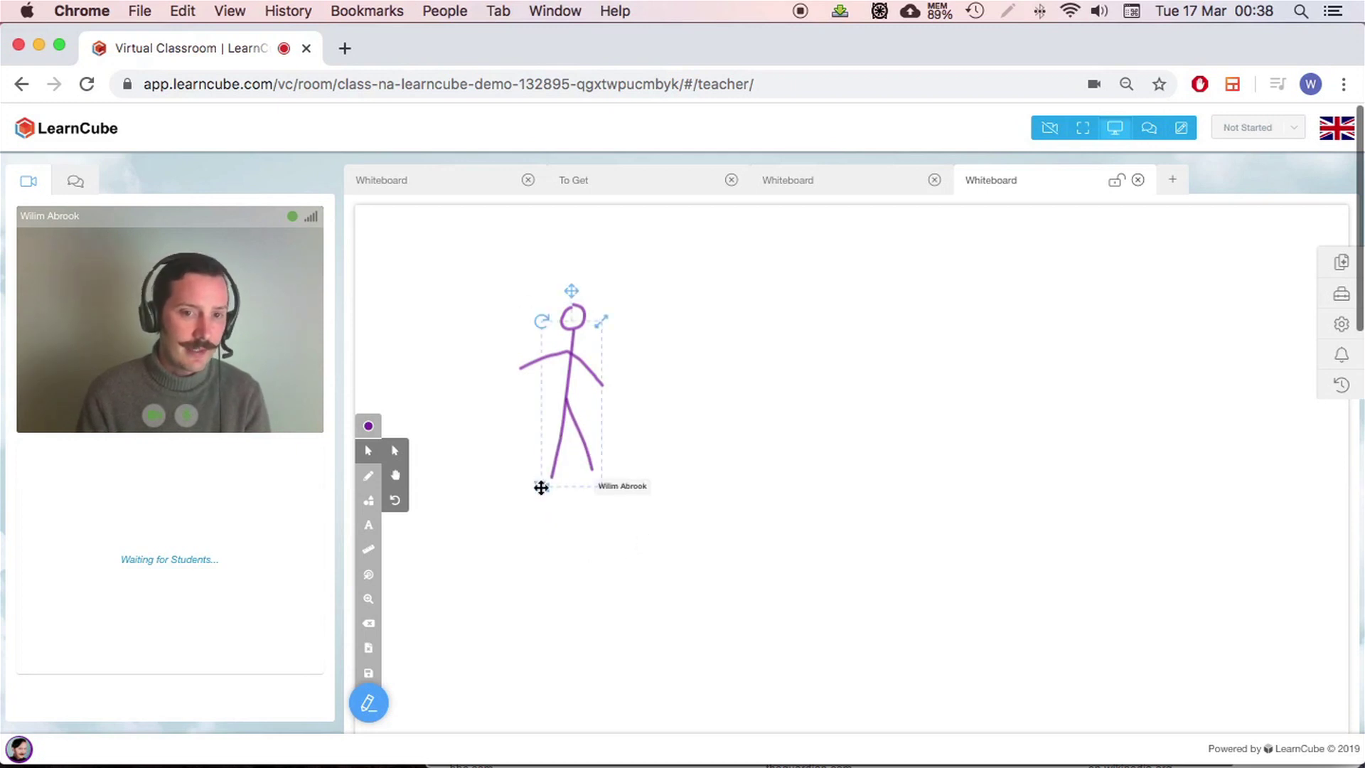
pyautogui.click(665, 473)
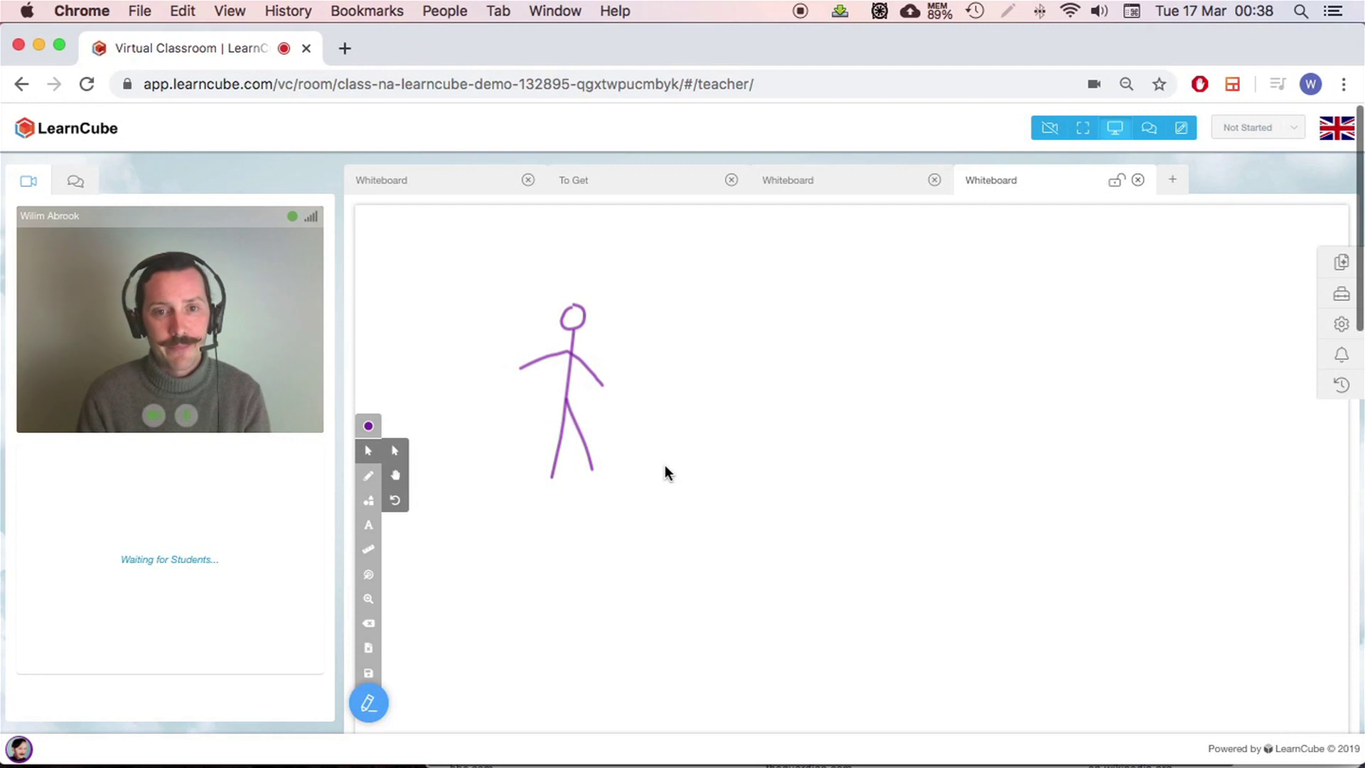
# - Draw the remaining purple face strokes, a dot, and a small mark below the mouth
pyautogui.click(367, 475)
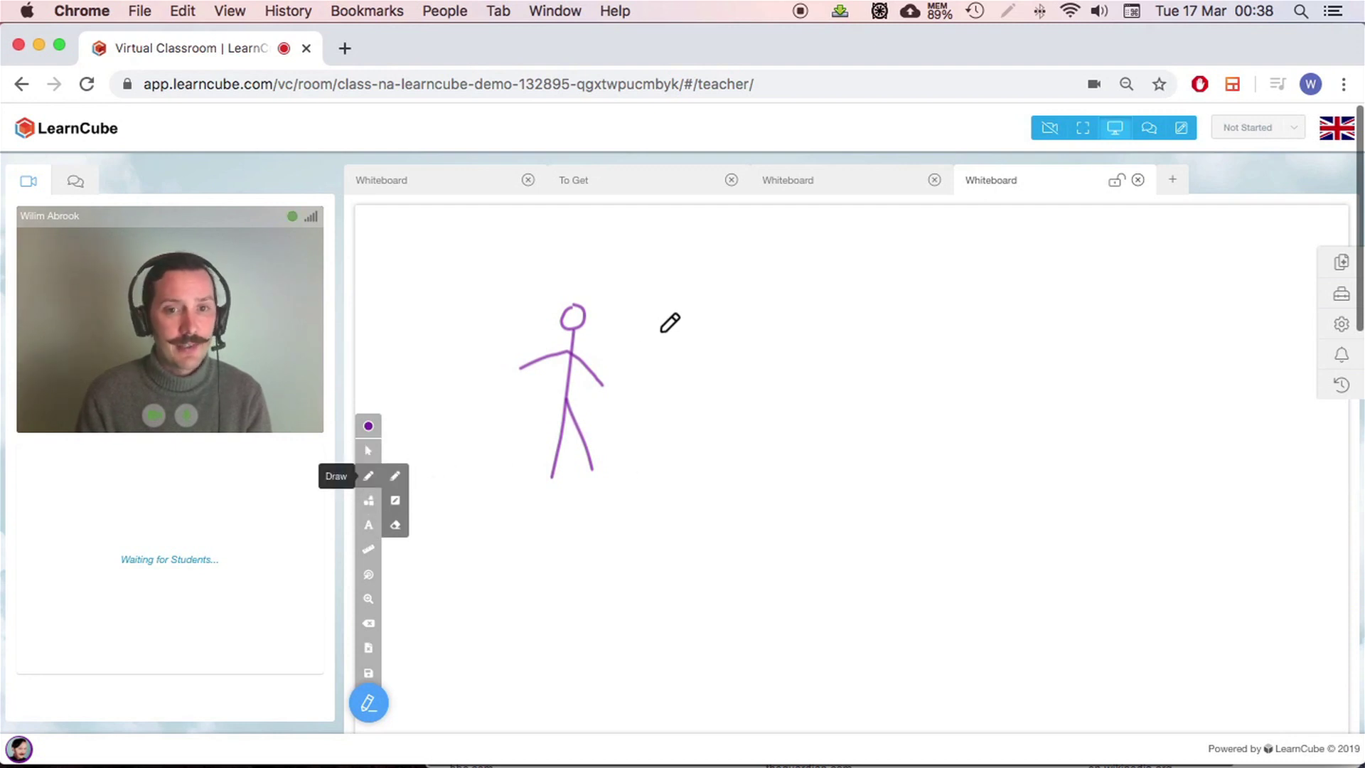
pyautogui.moveTo(684, 327); pyautogui.dragTo(754, 332)
pyautogui.click(697, 338)
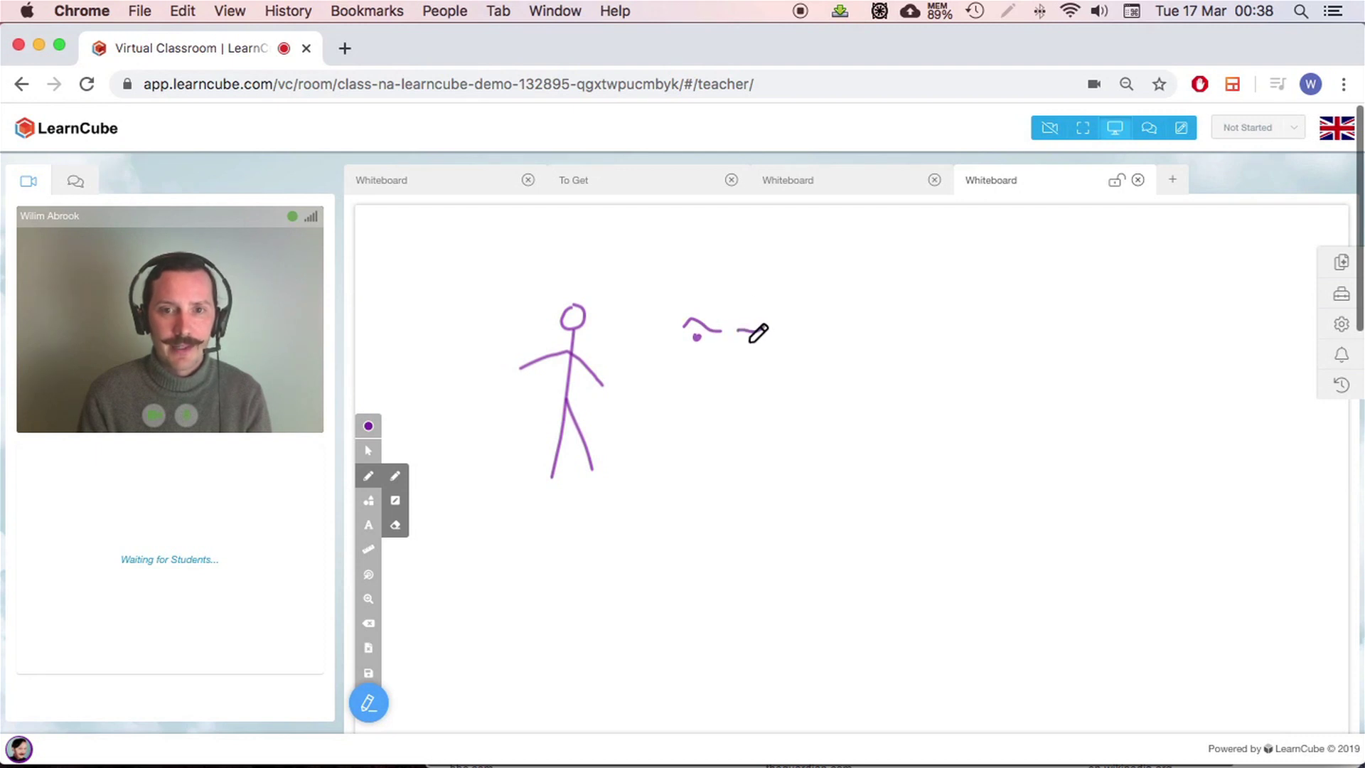
pyautogui.moveTo(728, 339); pyautogui.dragTo(717, 384)
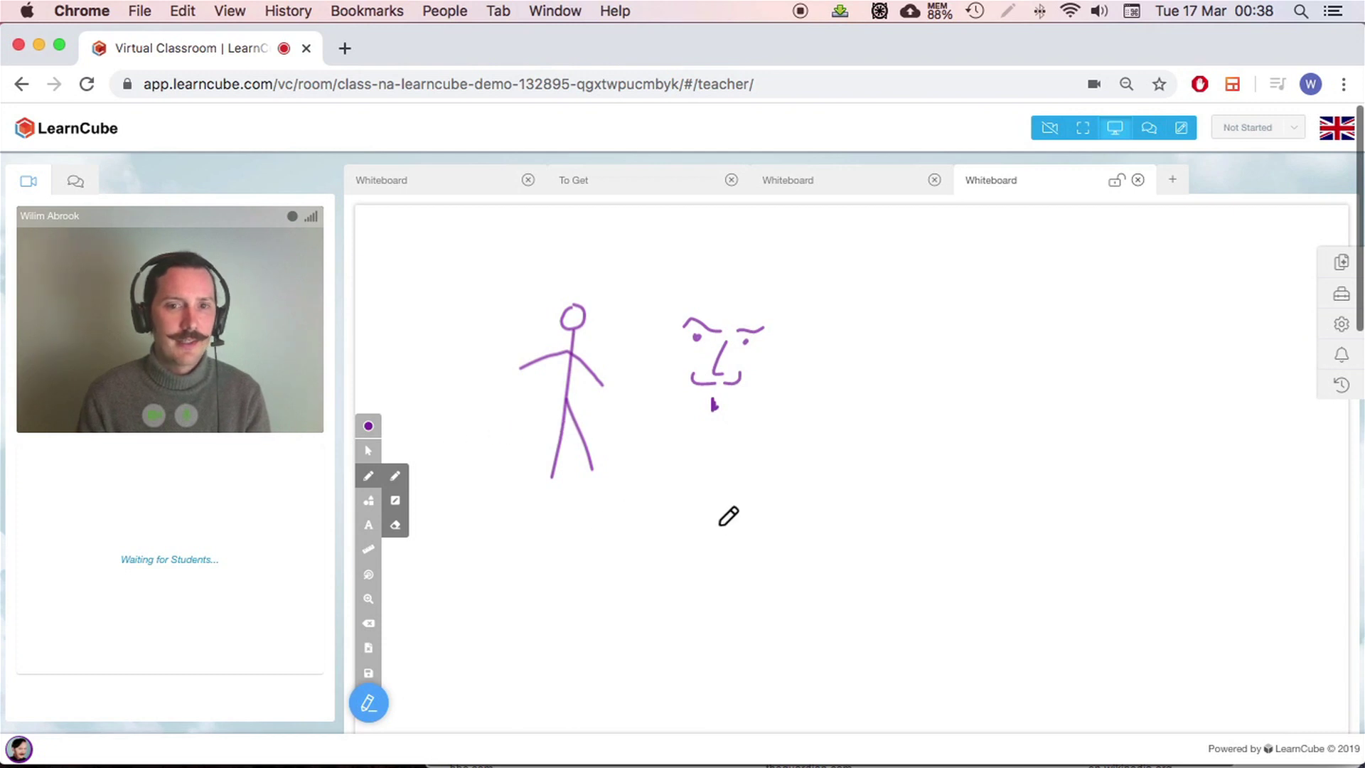
# - Select the drawn face, shrink it to a much smaller size, and move it right
pyautogui.click(368, 450)
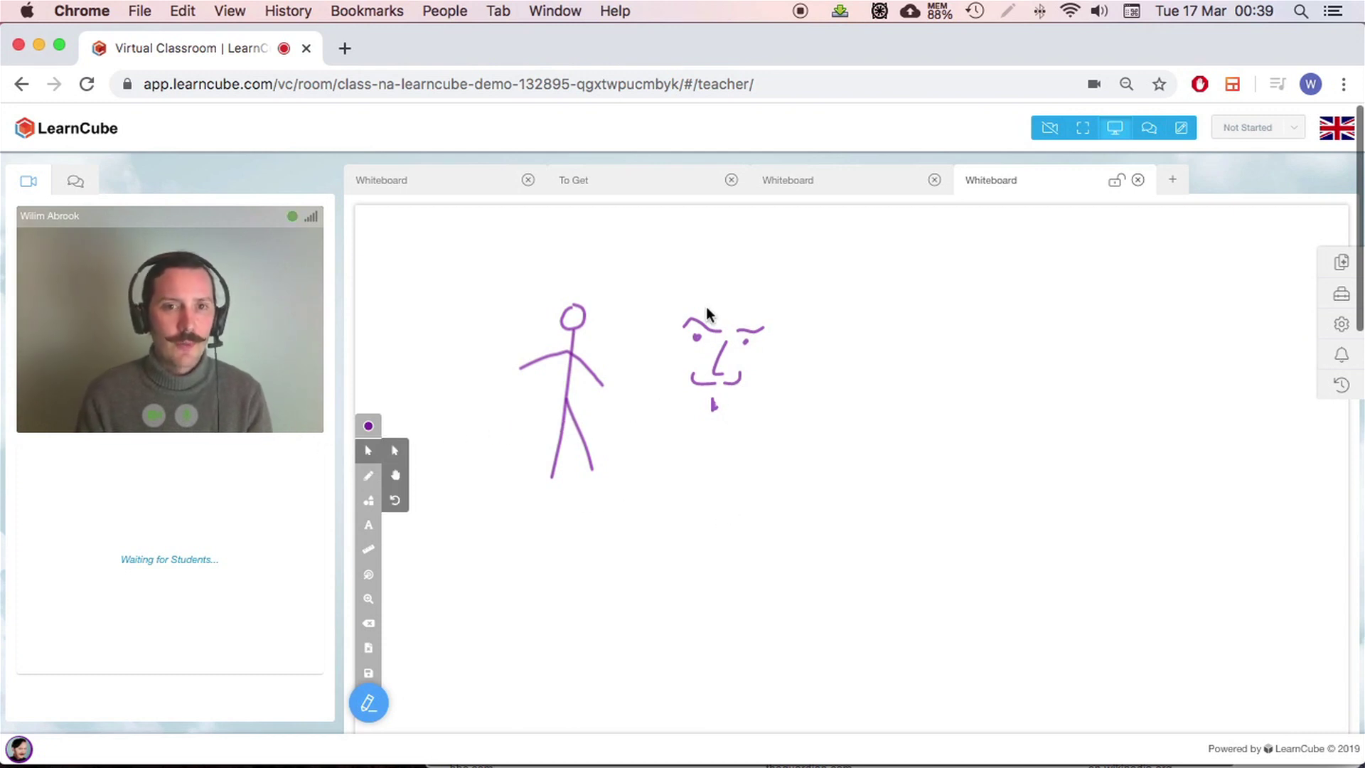
pyautogui.moveTo(665, 295); pyautogui.dragTo(778, 440)
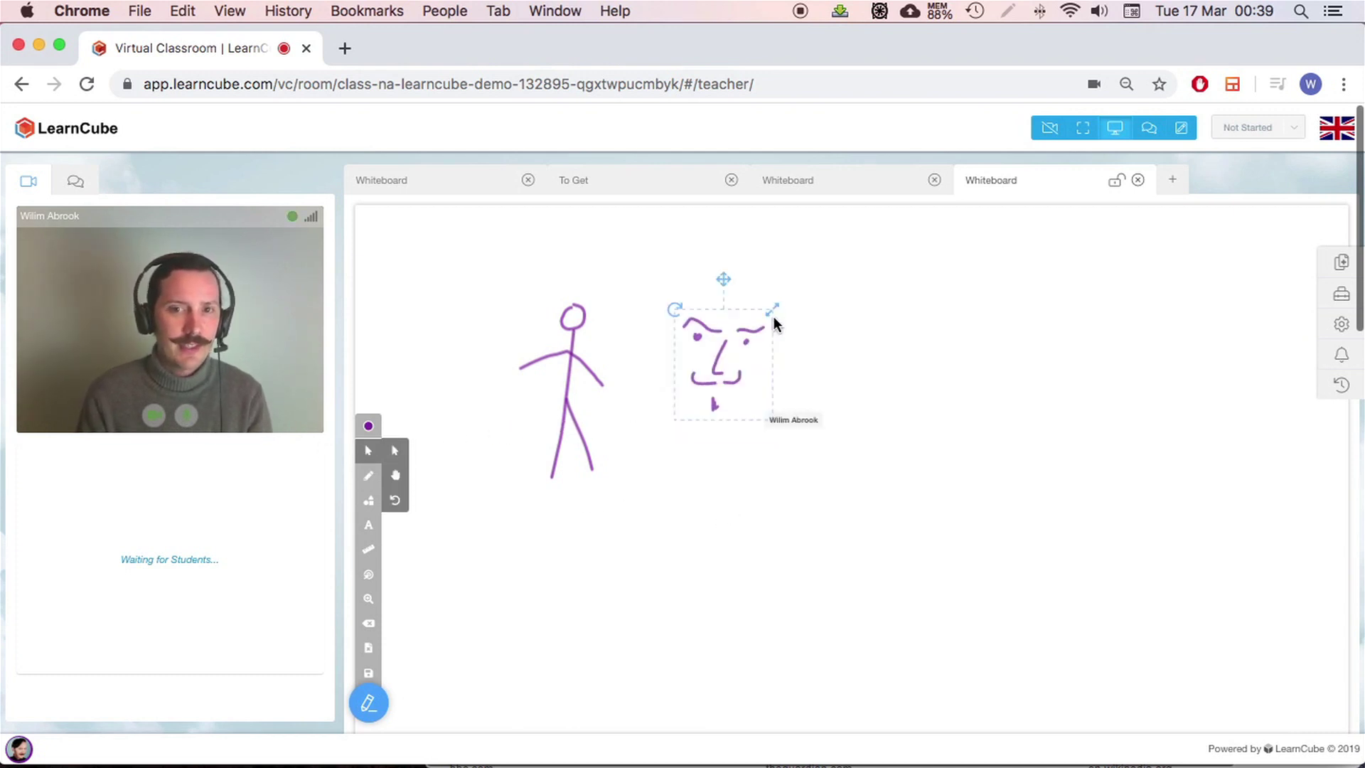
pyautogui.moveTo(763, 322)
pyautogui.mouseDown()
pyautogui.moveTo(707, 386)
pyautogui.moveTo(577, 274)
pyautogui.mouseUp()
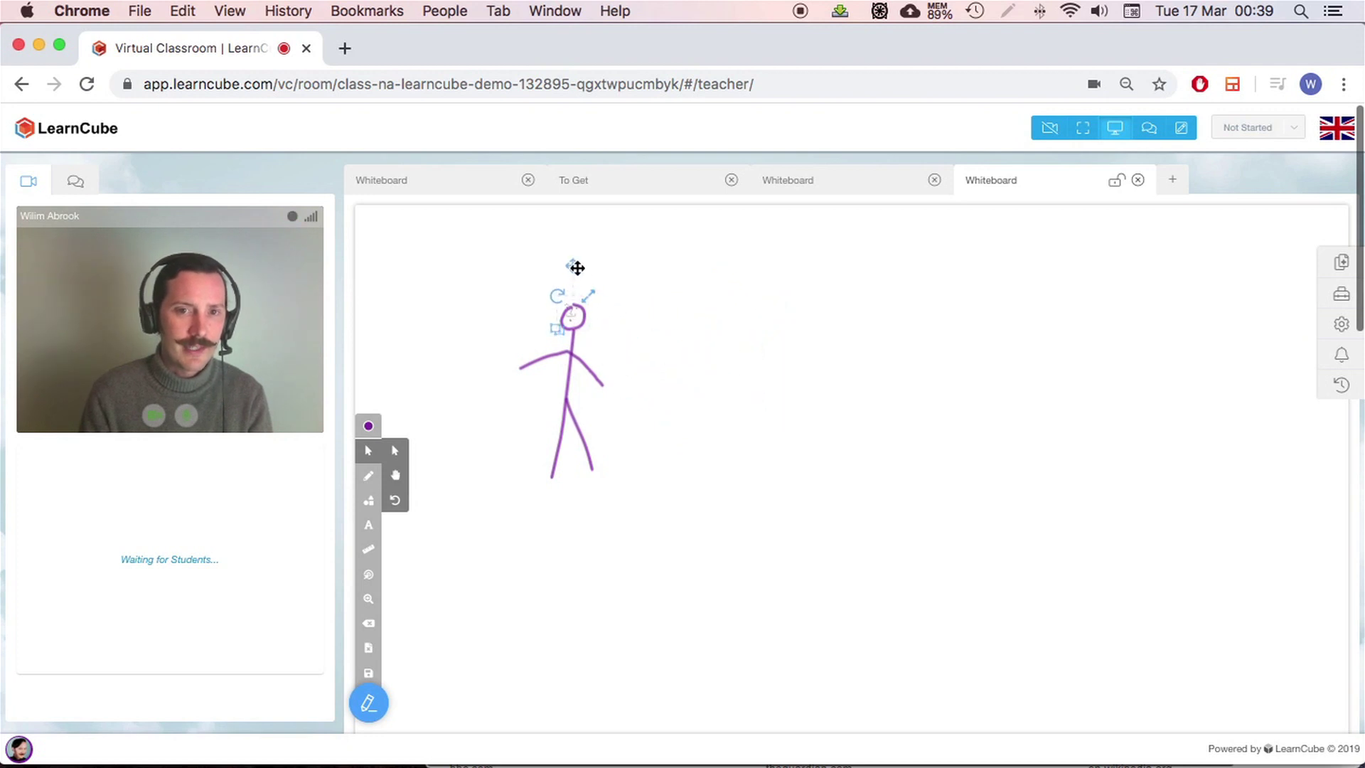
pyautogui.moveTo(576, 273); pyautogui.dragTo(741, 274)
# - Select the whole stick figure and enlarge it
pyautogui.moveTo(499, 279); pyautogui.dragTo(639, 544)
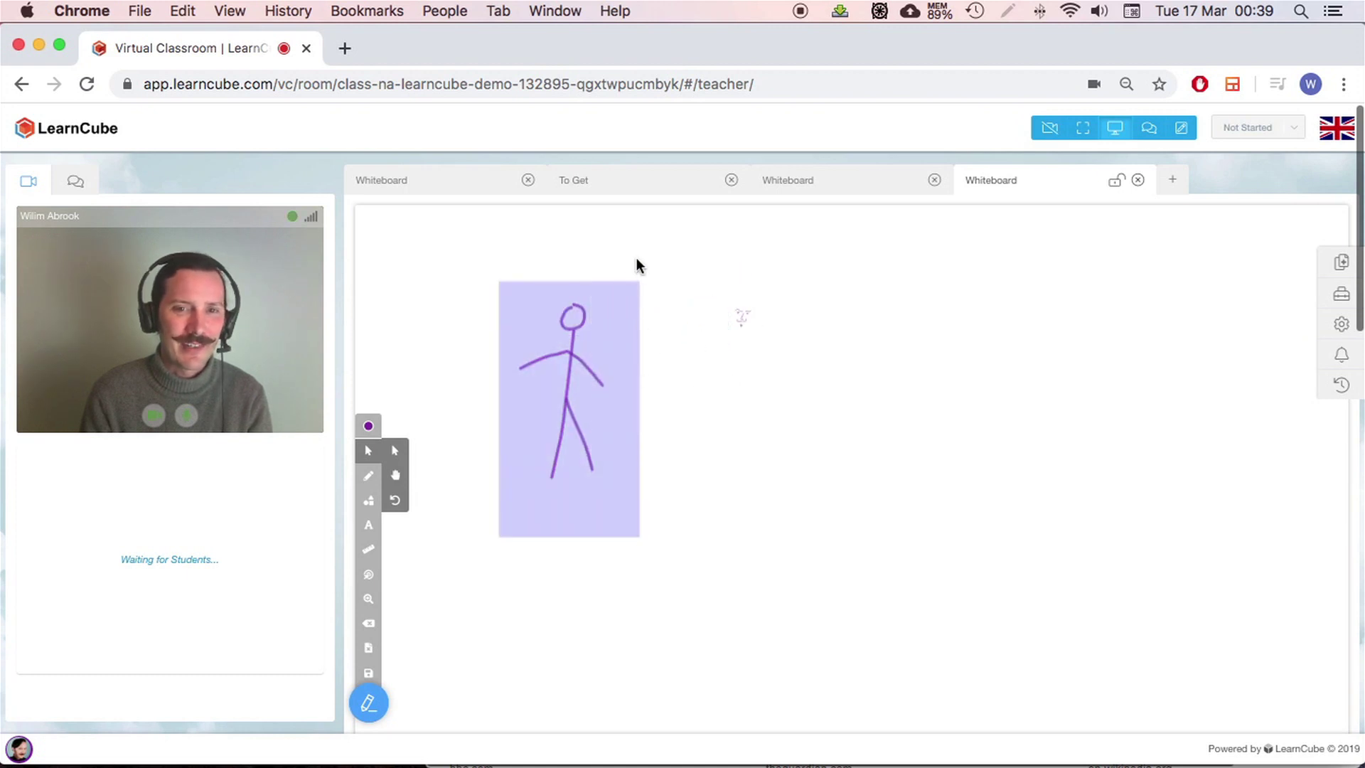
pyautogui.moveTo(622, 288)
pyautogui.mouseDown()
pyautogui.moveTo(737, 228)
pyautogui.moveTo(640, 281)
pyautogui.moveTo(629, 382)
pyautogui.mouseUp()
pyautogui.click(791, 317)
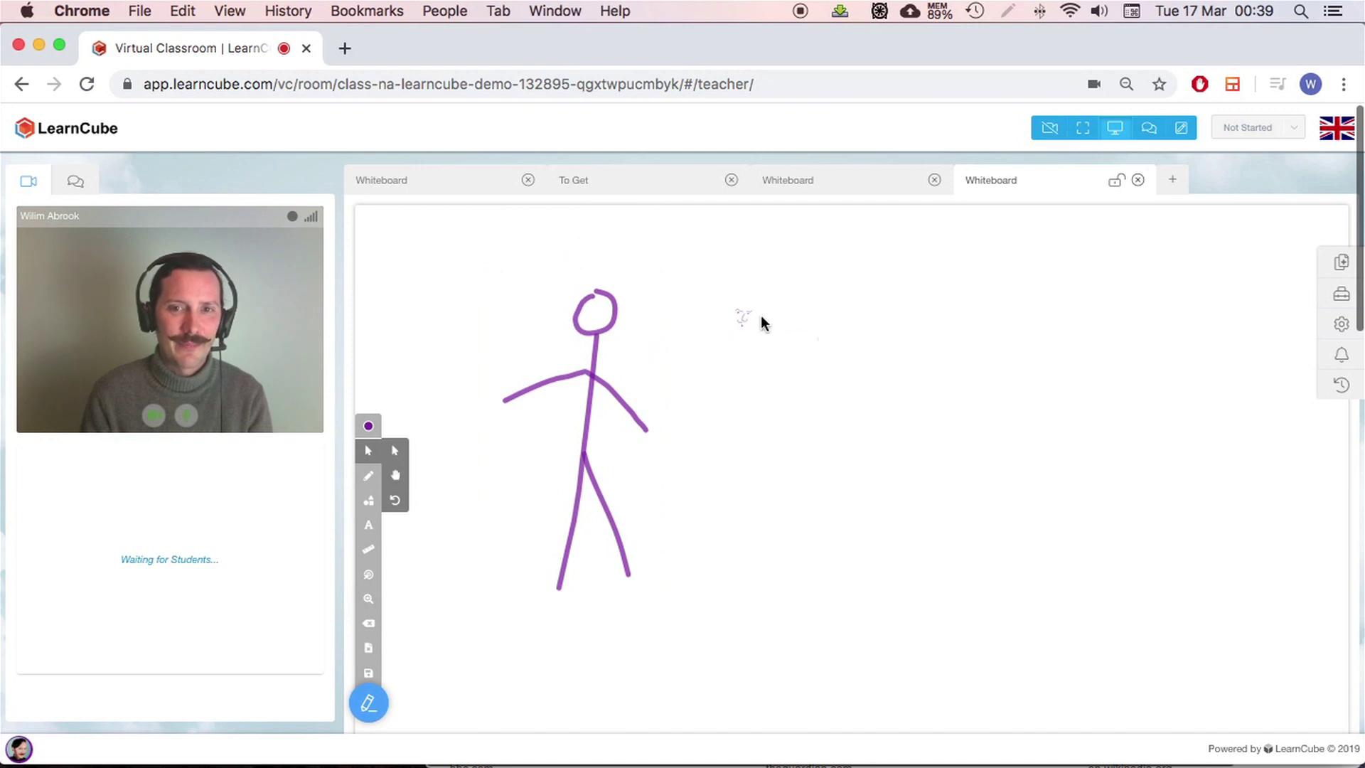
# - Resize the small face sketch and position it on the stick figure's head
pyautogui.click(738, 310)
pyautogui.moveTo(782, 286); pyautogui.dragTo(786, 278)
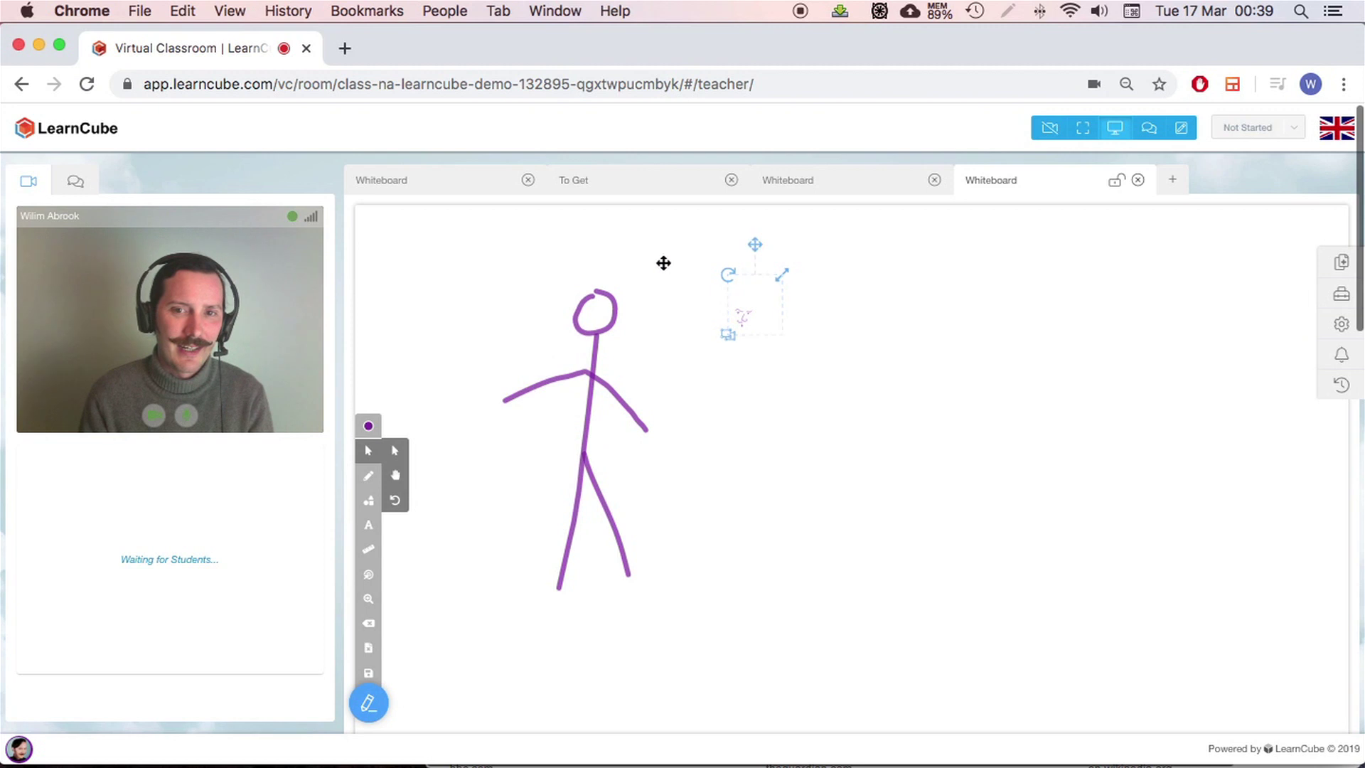
pyautogui.moveTo(664, 263); pyautogui.dragTo(619, 264)
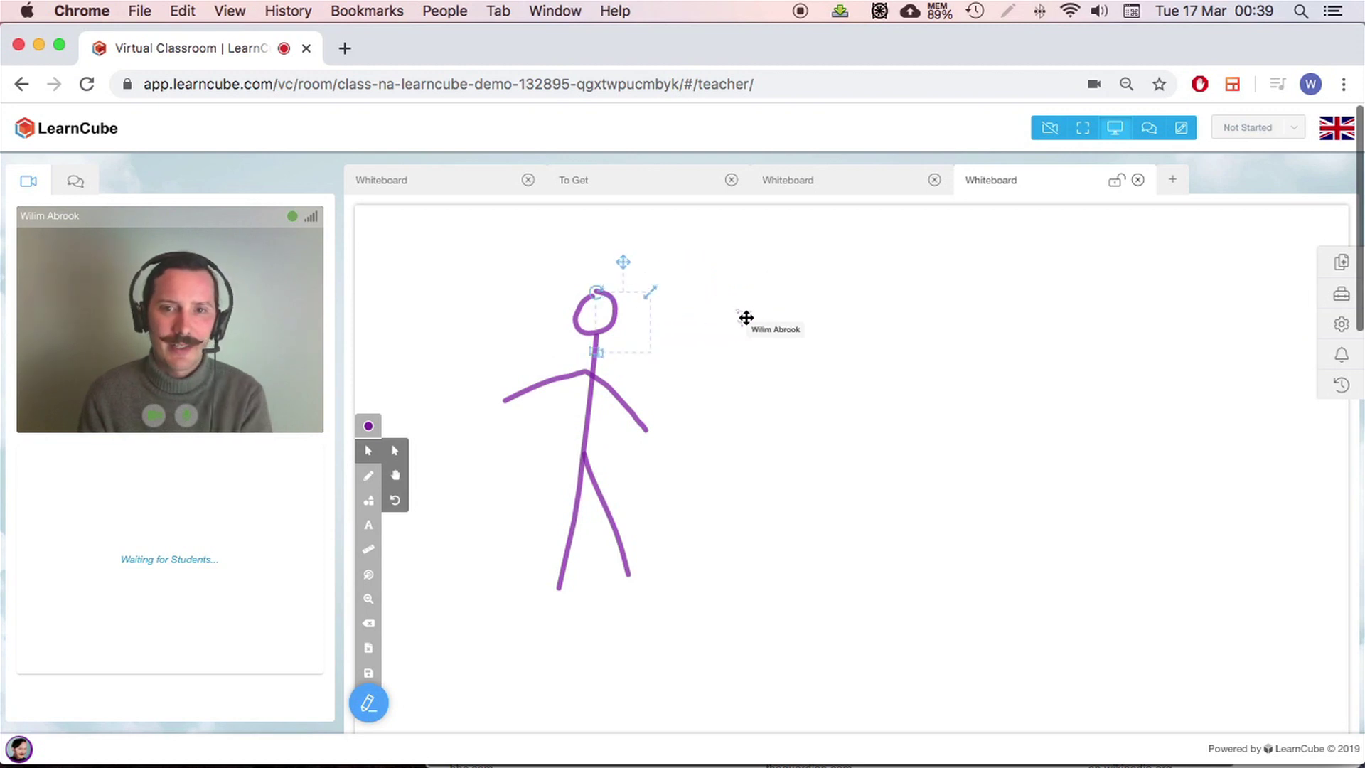
pyautogui.click(743, 317)
pyautogui.moveTo(773, 305); pyautogui.dragTo(768, 316)
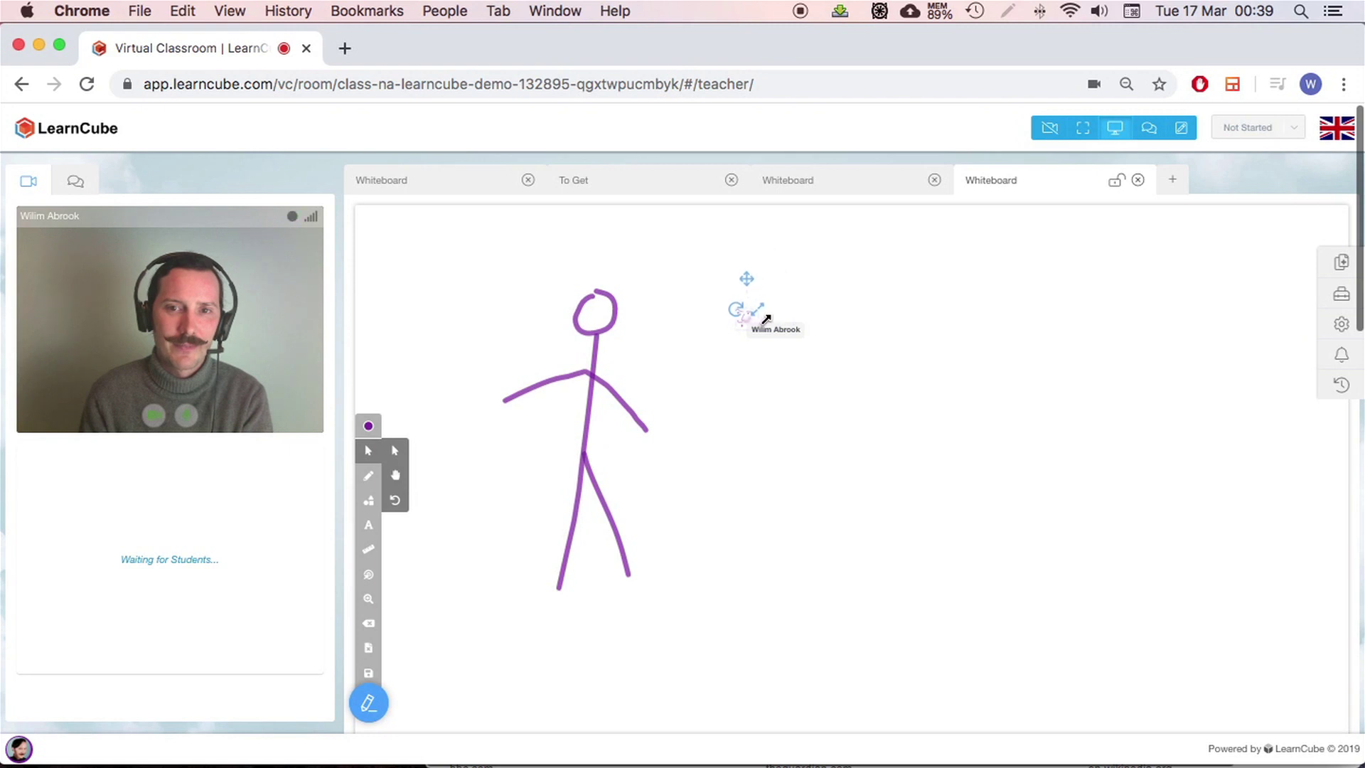
pyautogui.moveTo(722, 340)
pyautogui.mouseDown()
pyautogui.moveTo(805, 274)
pyautogui.moveTo(784, 272)
pyautogui.mouseUp()
pyautogui.moveTo(602, 239); pyautogui.dragTo(581, 242)
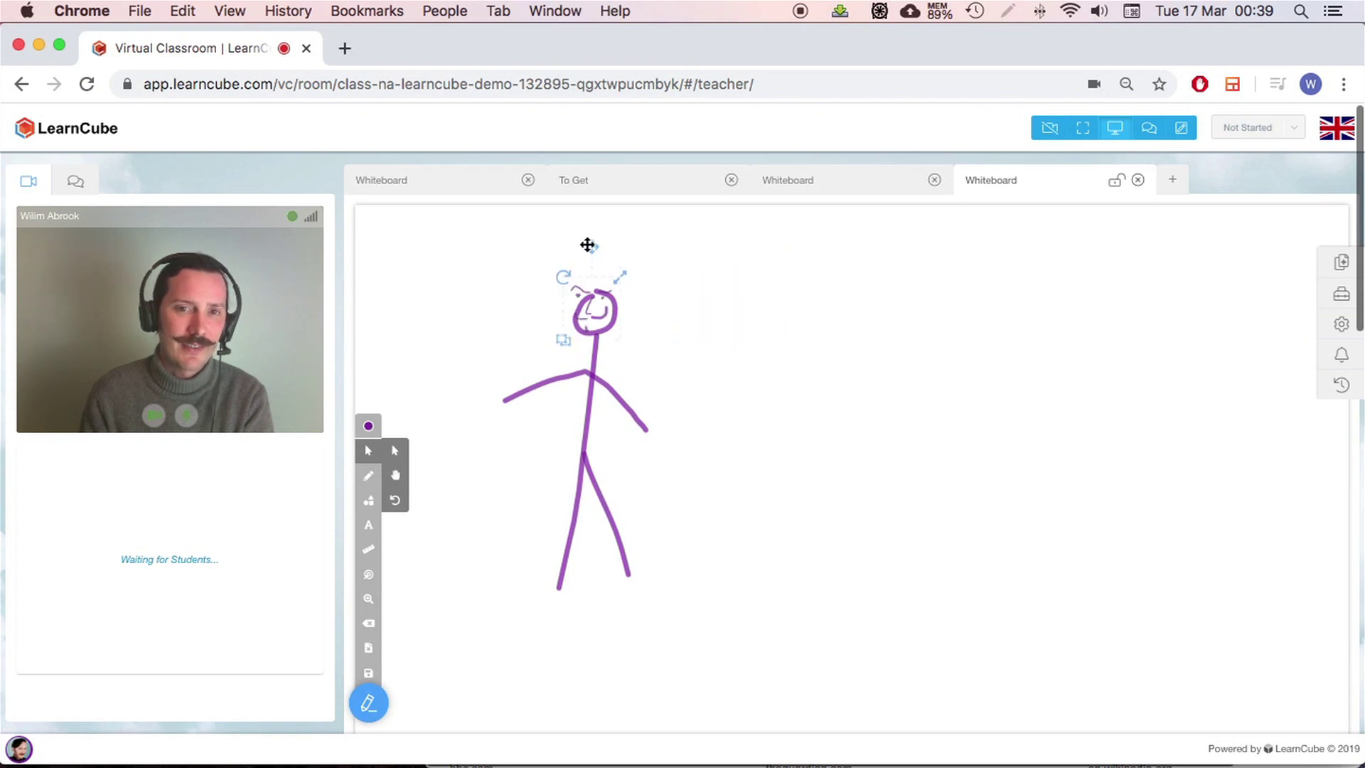
pyautogui.moveTo(629, 284); pyautogui.dragTo(592, 265)
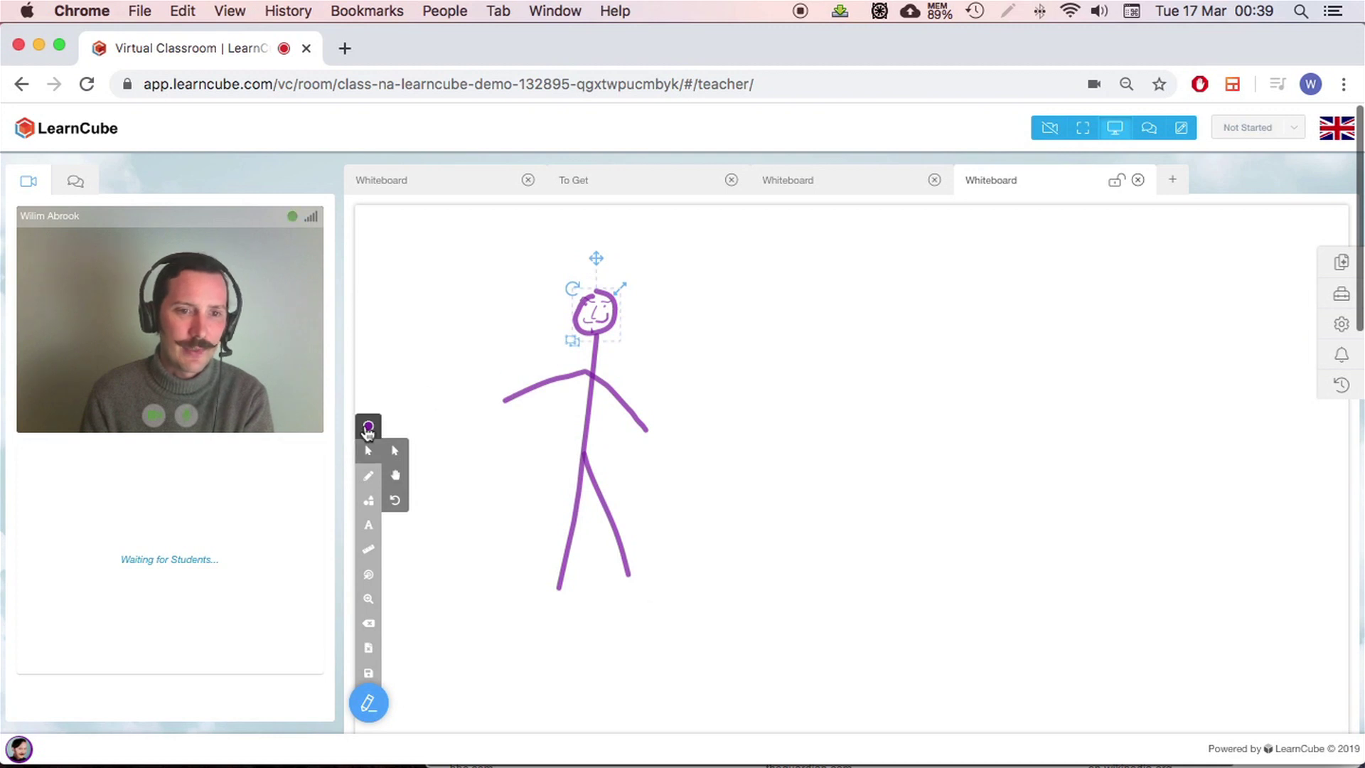
pyautogui.click(368, 426)
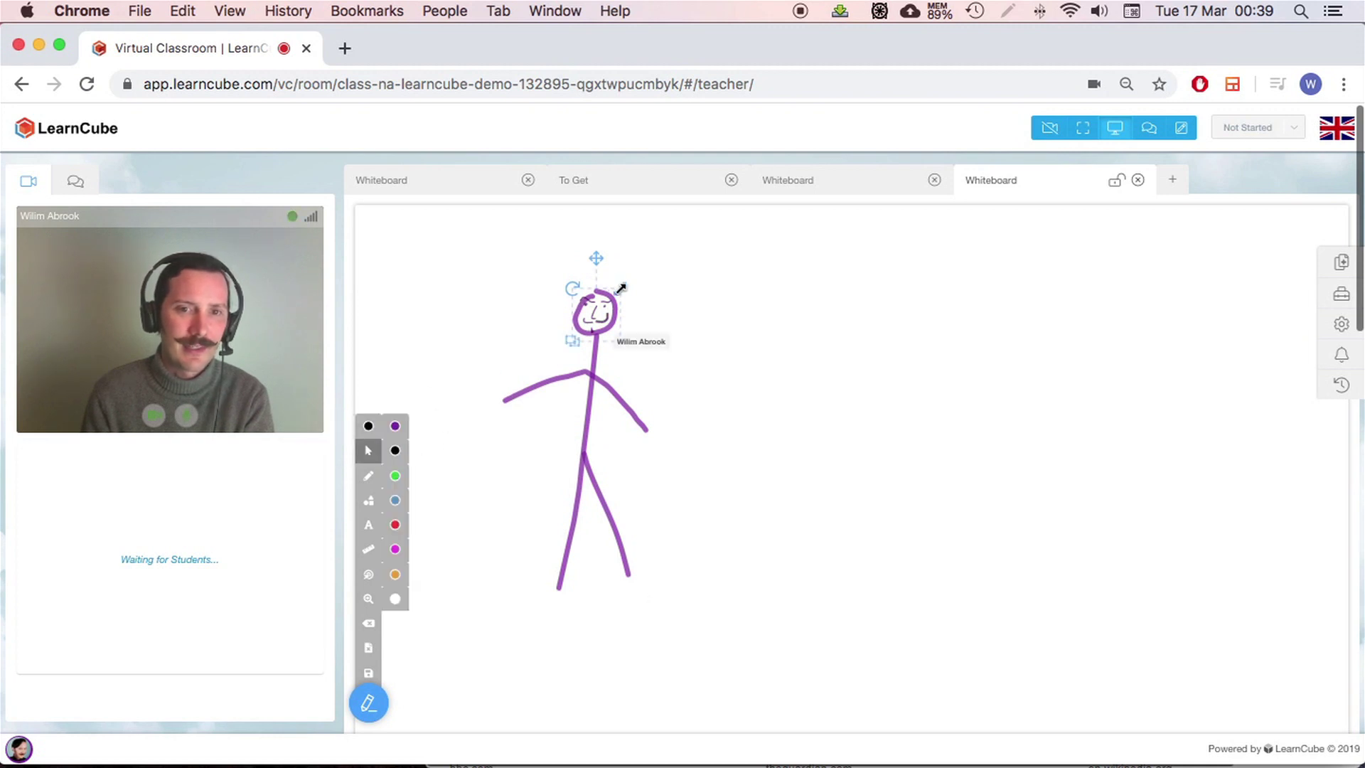
# - Nudge the face slightly up and right so it sits inside the round head
pyautogui.moveTo(588, 268); pyautogui.dragTo(593, 265)
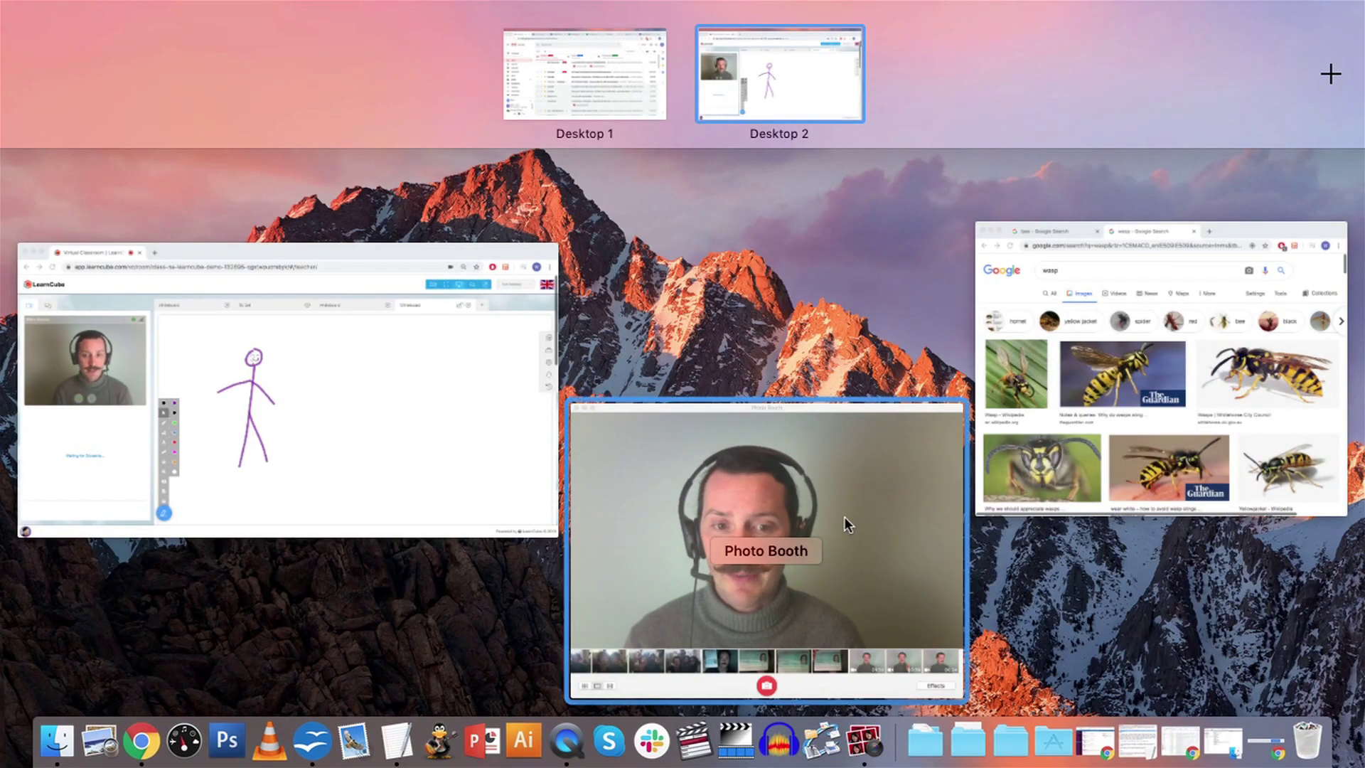
# - Pick the Chrome LearnCube whiteboard thumbnail to bring the stick-figure board forward
pyautogui.click(704, 335)
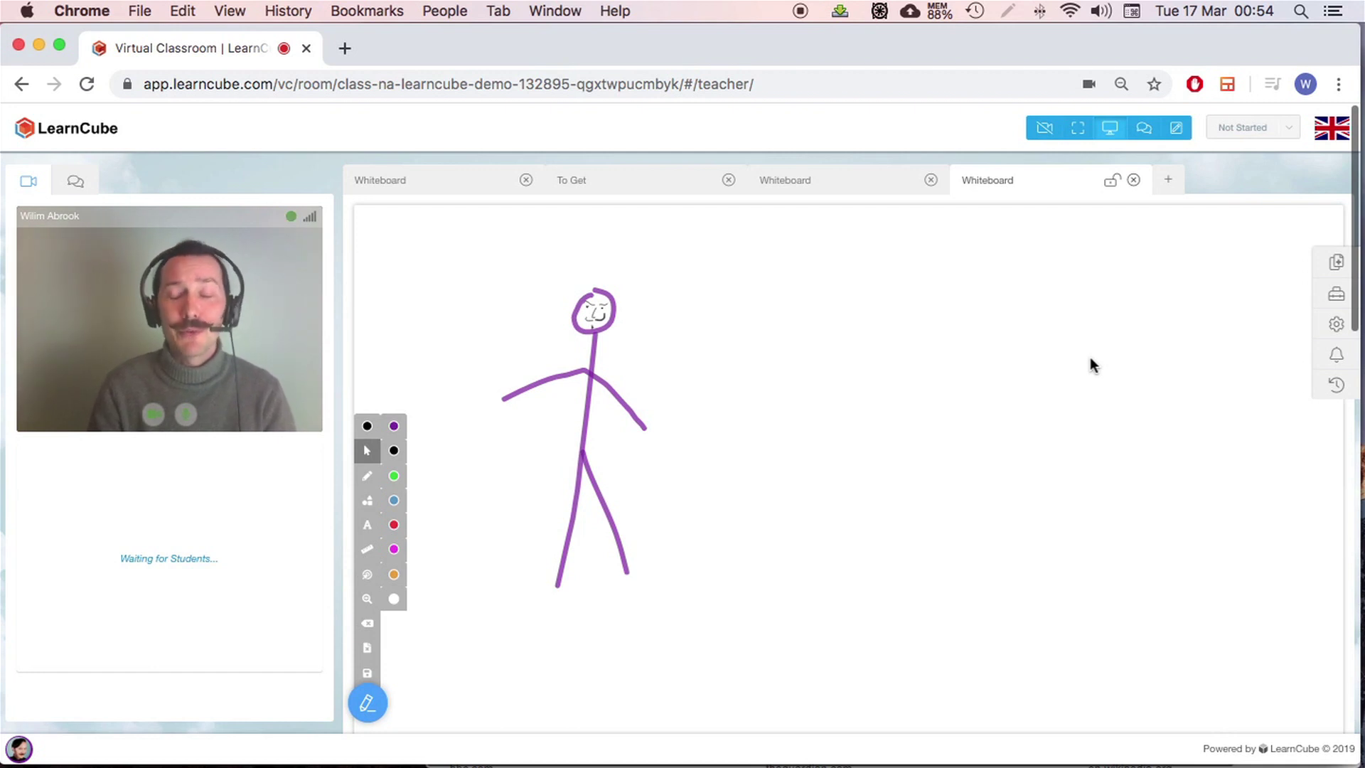
# - In classroom Settings, set Change Camera to Disabled and apply it
pyautogui.click(1326, 327)
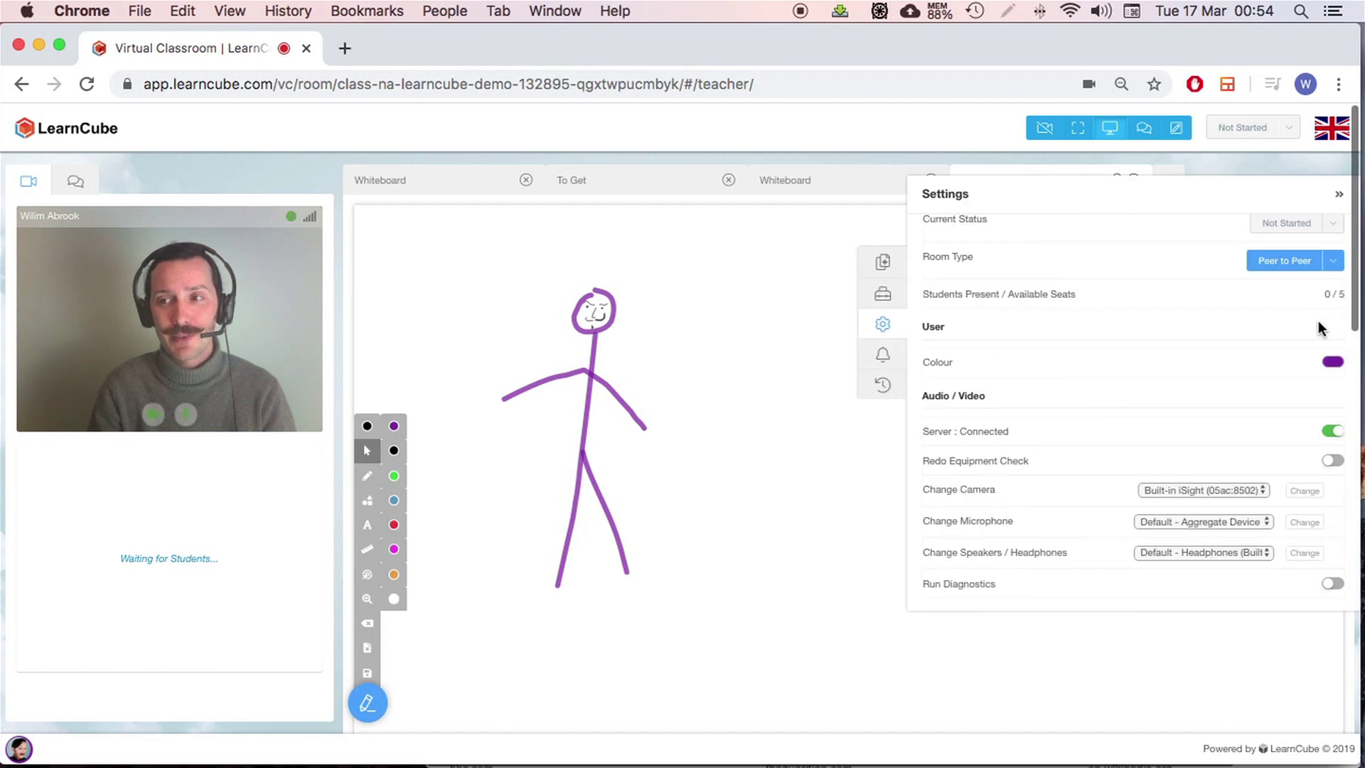
pyautogui.click(1181, 488)
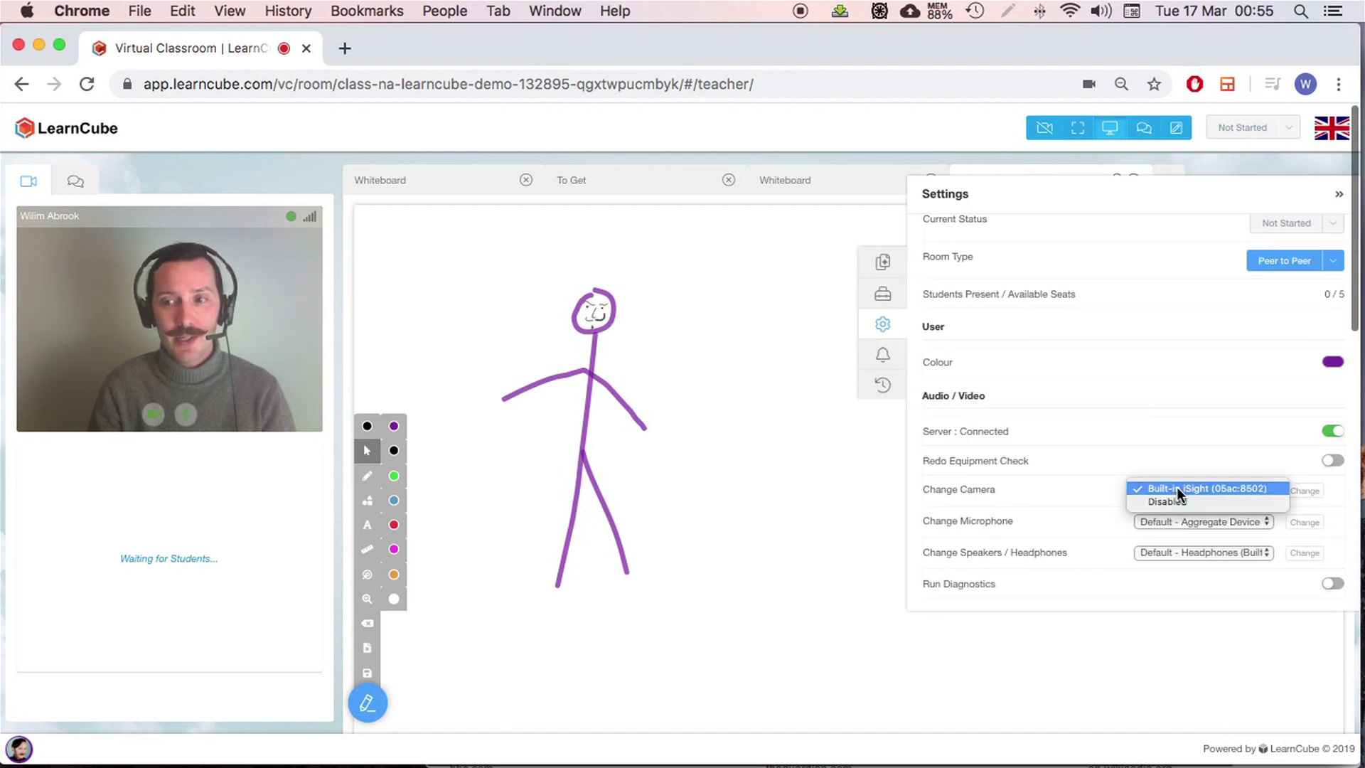
pyautogui.click(1167, 505)
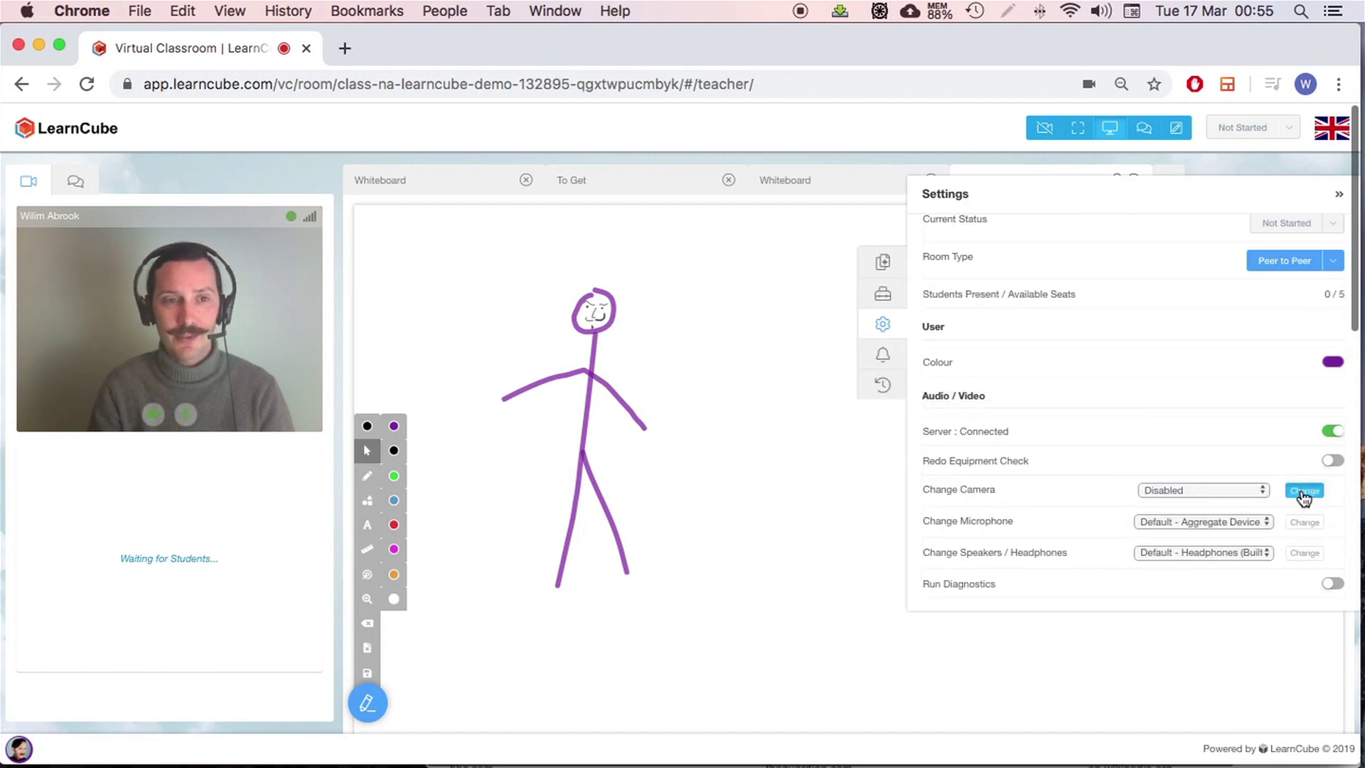
pyautogui.click(1304, 492)
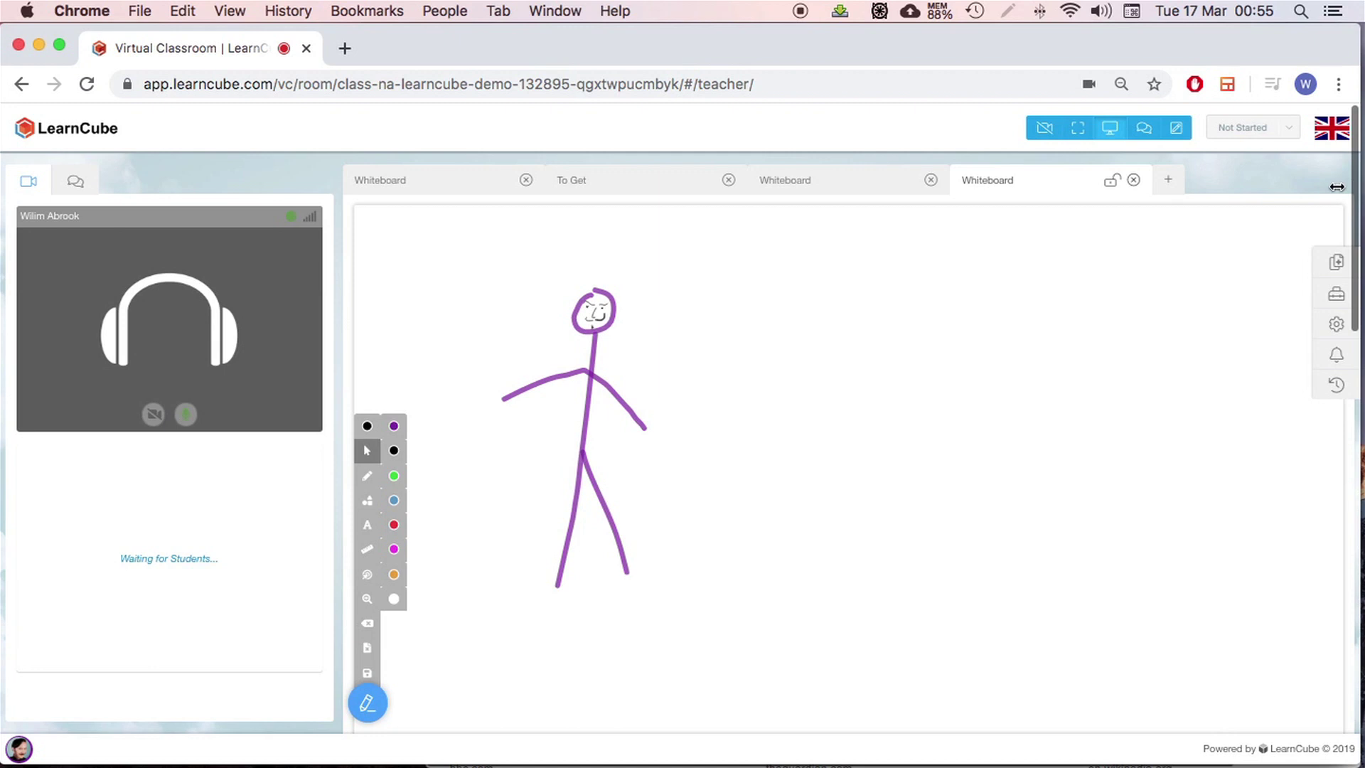
# - Narrow the browser window slightly, switch to Photo Booth, then return to Chrome
pyautogui.moveTo(1327, 186); pyautogui.dragTo(1310, 186)
pyautogui.press('super+Tab')
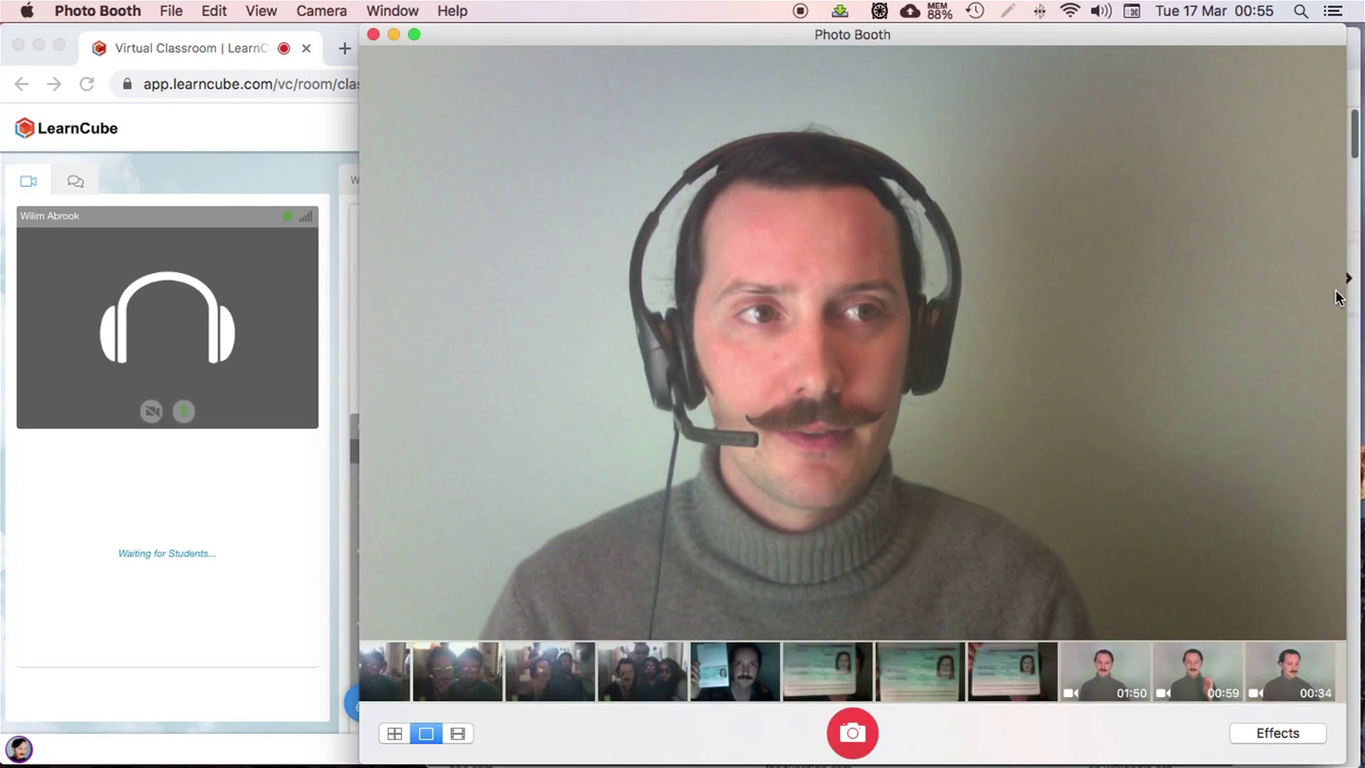
pyautogui.click(298, 151)
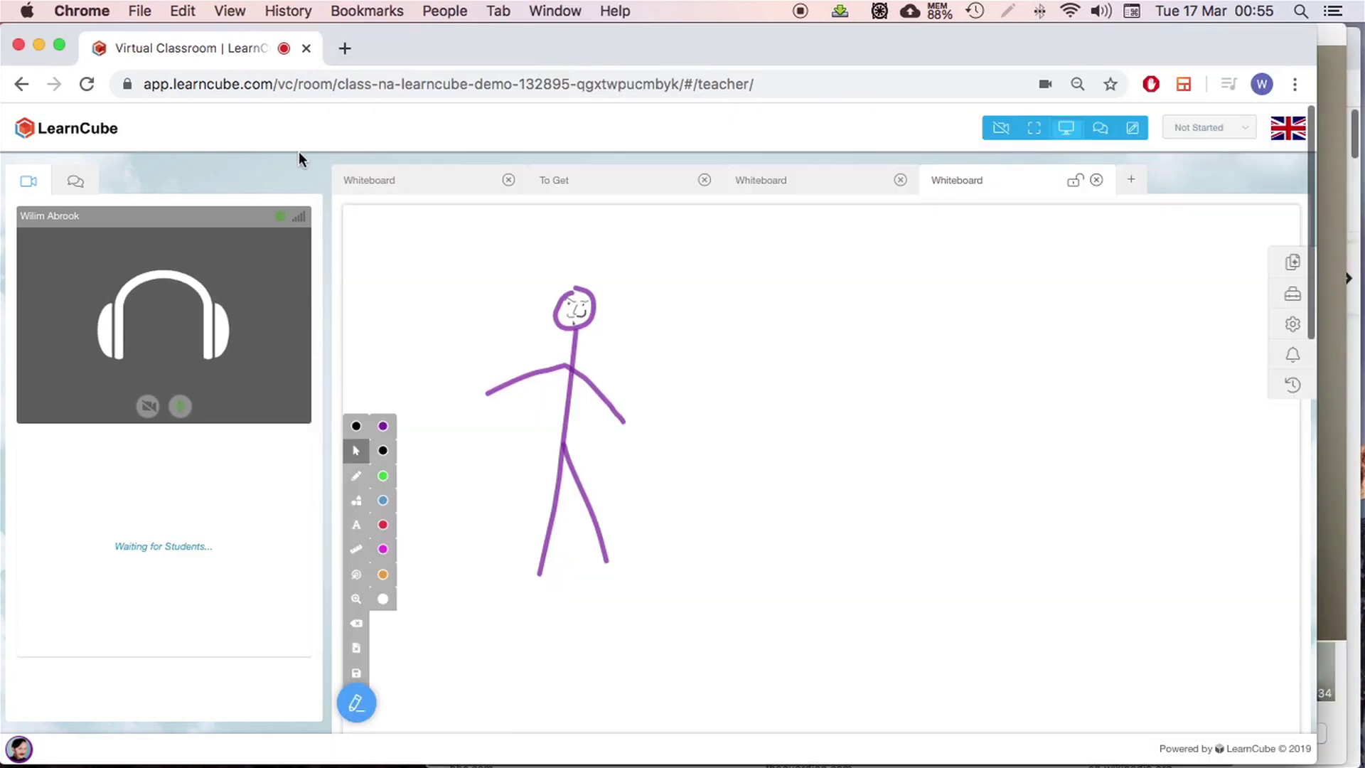
# - Screen-share the Photo Booth application window from Lesson Materials' Screen Share option
pyautogui.click(1294, 264)
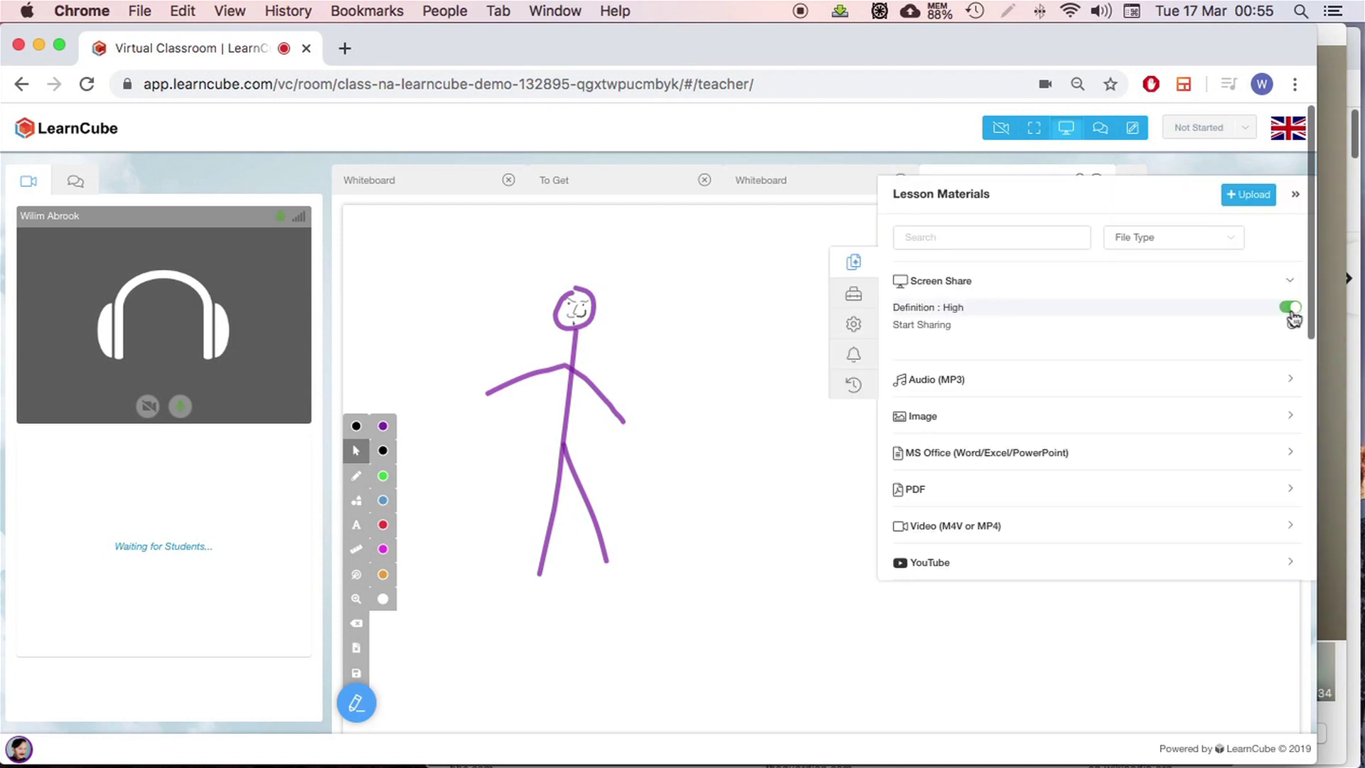
pyautogui.click(926, 327)
pyautogui.click(689, 189)
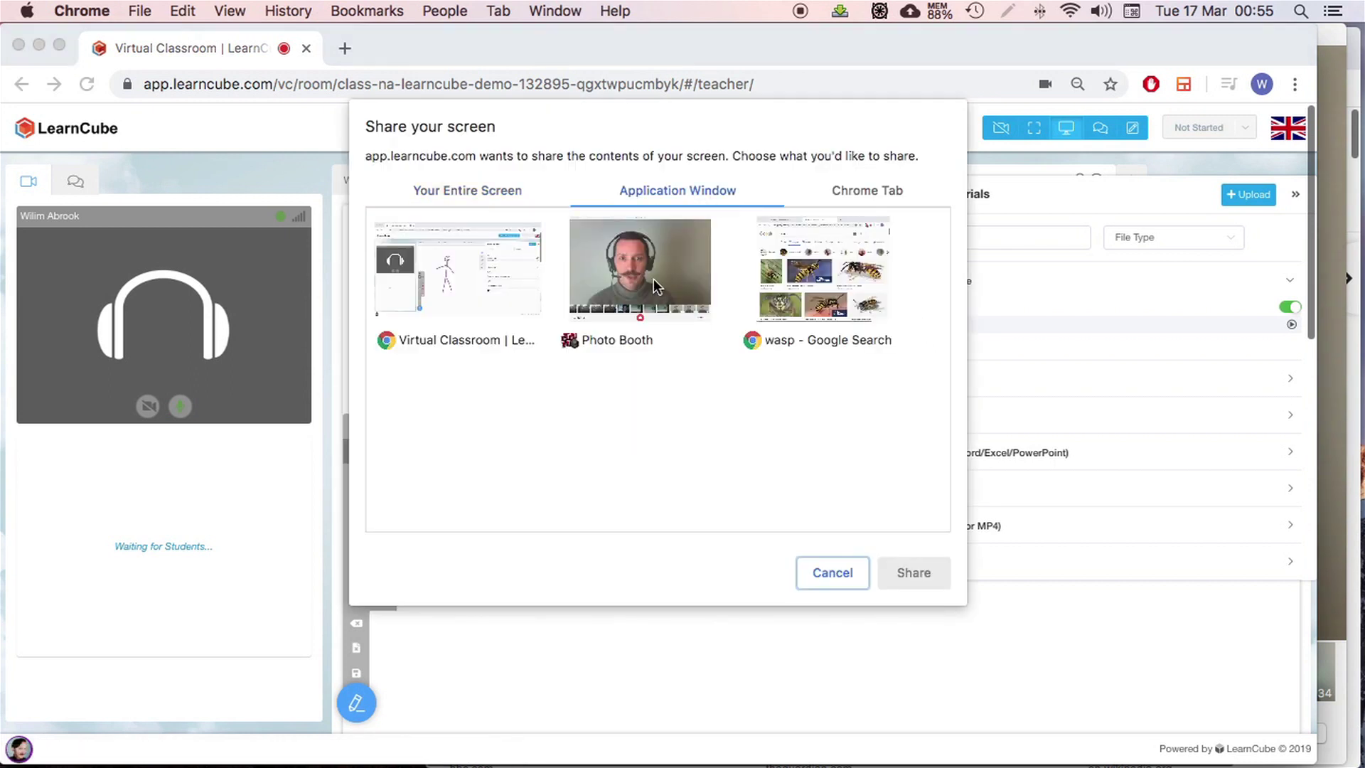
pyautogui.click(654, 279)
pyautogui.click(915, 572)
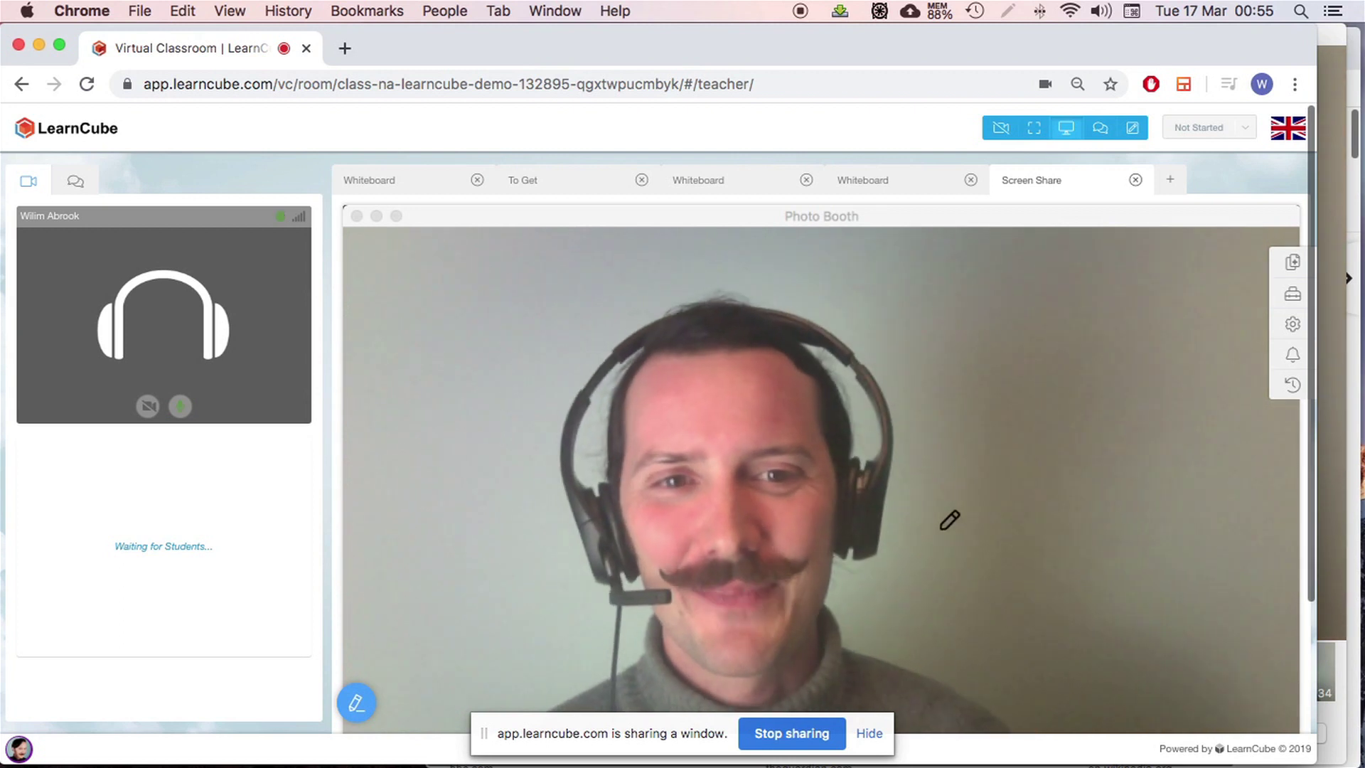
pyautogui.scroll(-1, 950, 520)
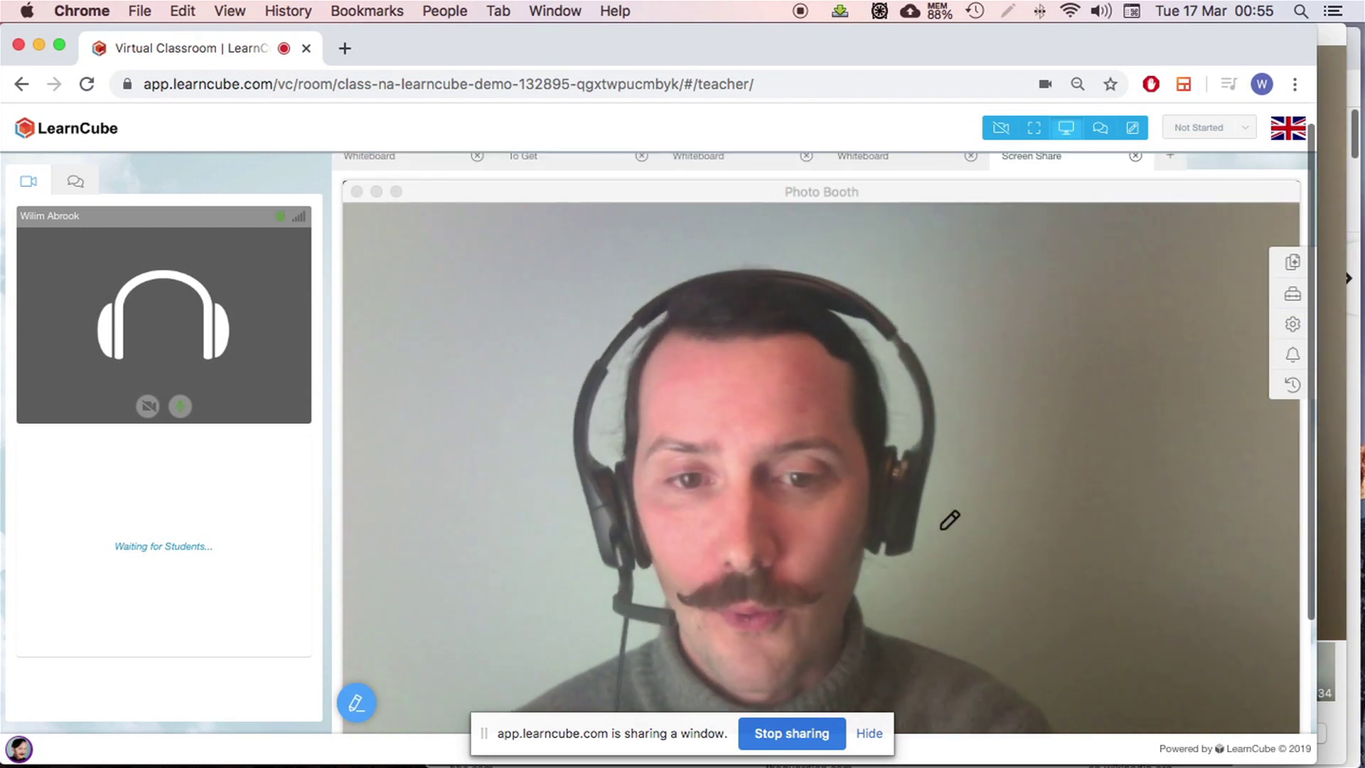